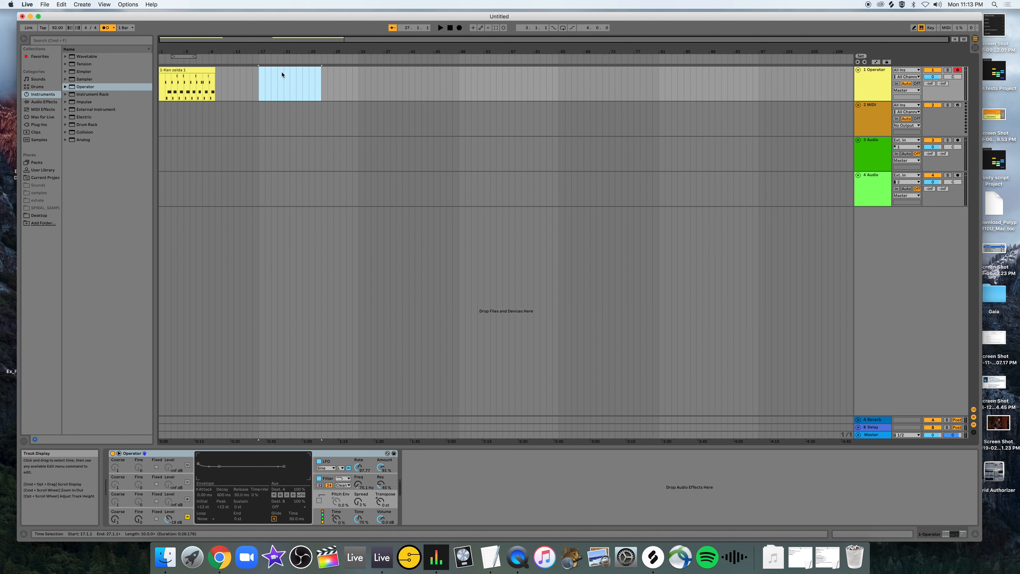
Delete the MIDI clip and the existing Operator device from the first track.
click(186, 83)
key(Delete)
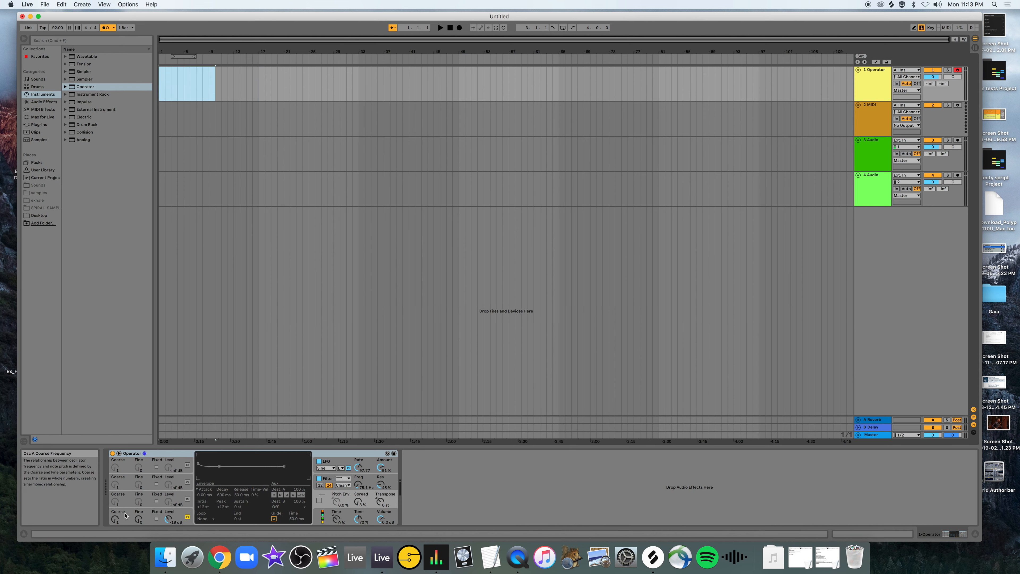
click(159, 460)
key(Delete)
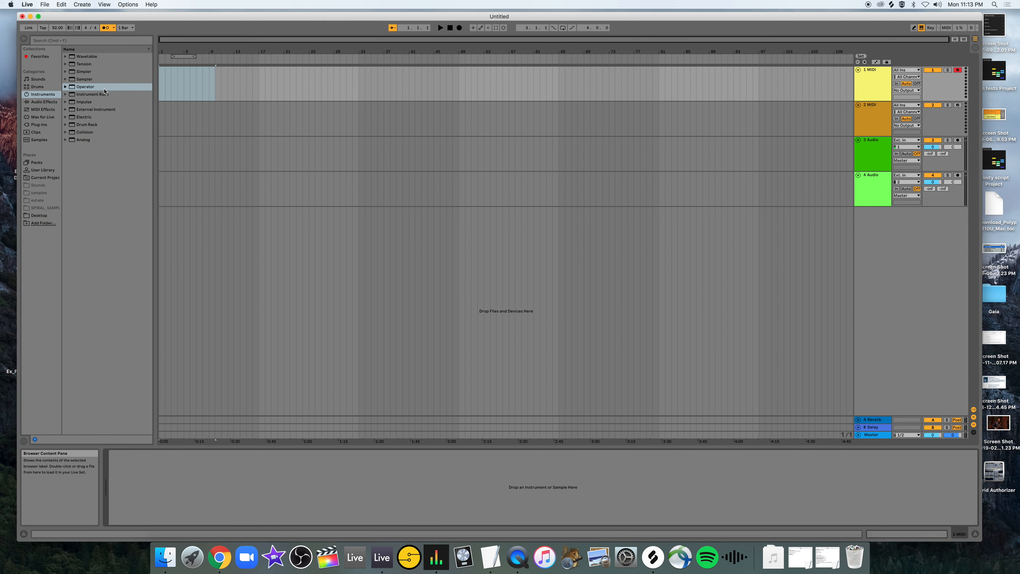
Load a fresh Operator instrument onto the first track, then collapse and expand its central display.
drag(76, 89, 179, 507)
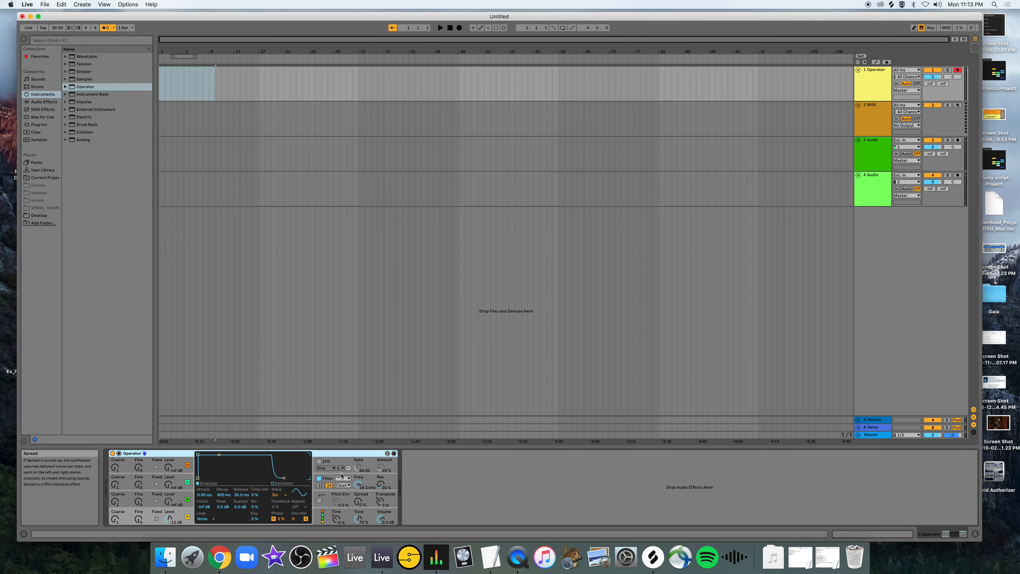
click(119, 453)
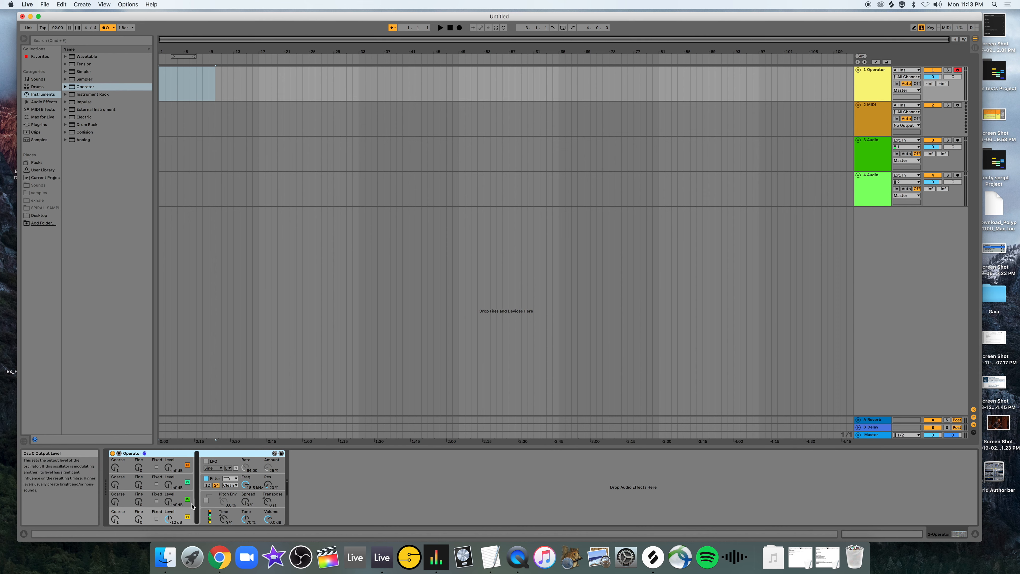
click(119, 453)
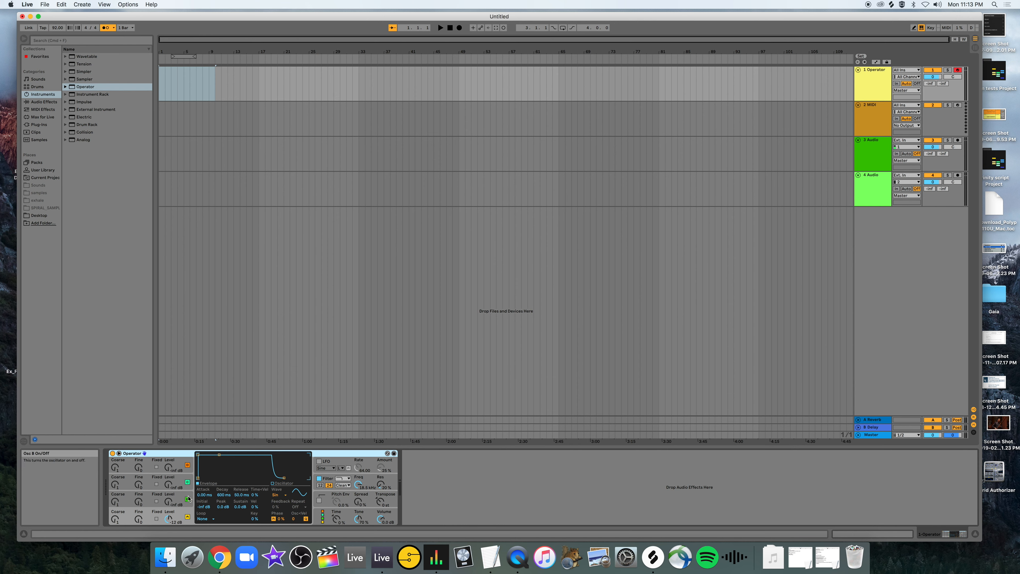
Switch oscillators D, C and B off and back on again.
click(187, 465)
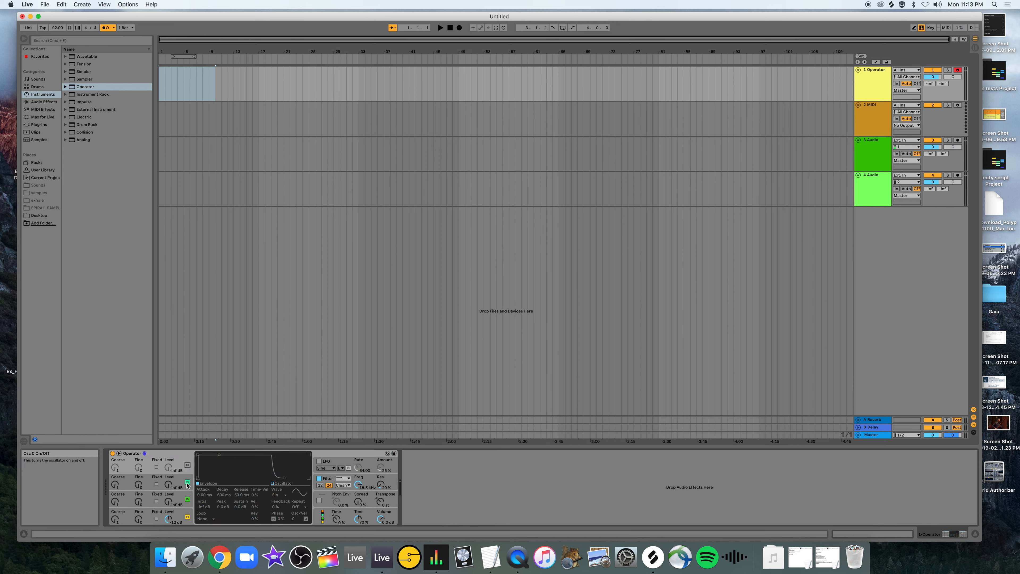
click(188, 482)
click(187, 499)
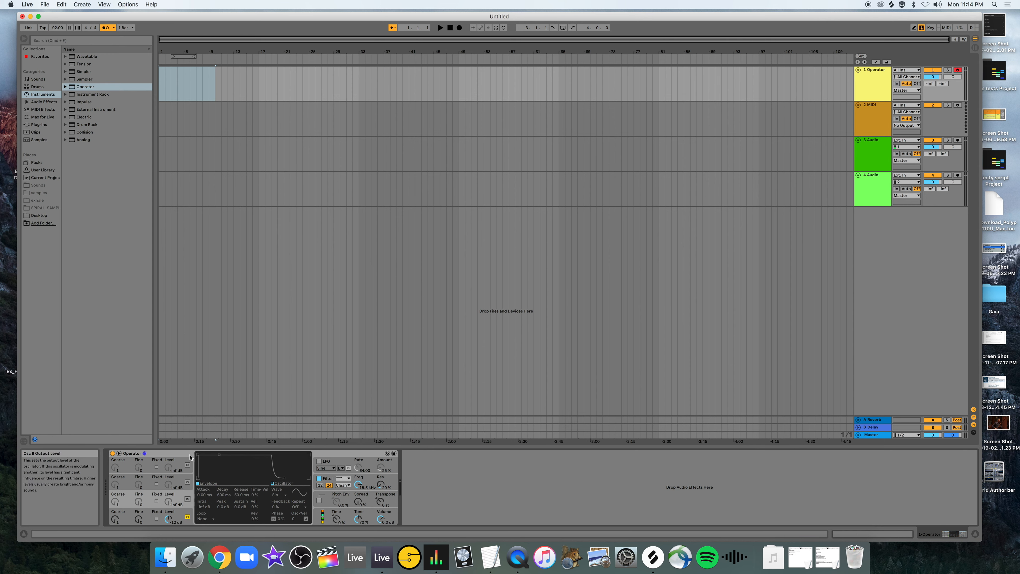
click(188, 499)
click(187, 482)
click(187, 466)
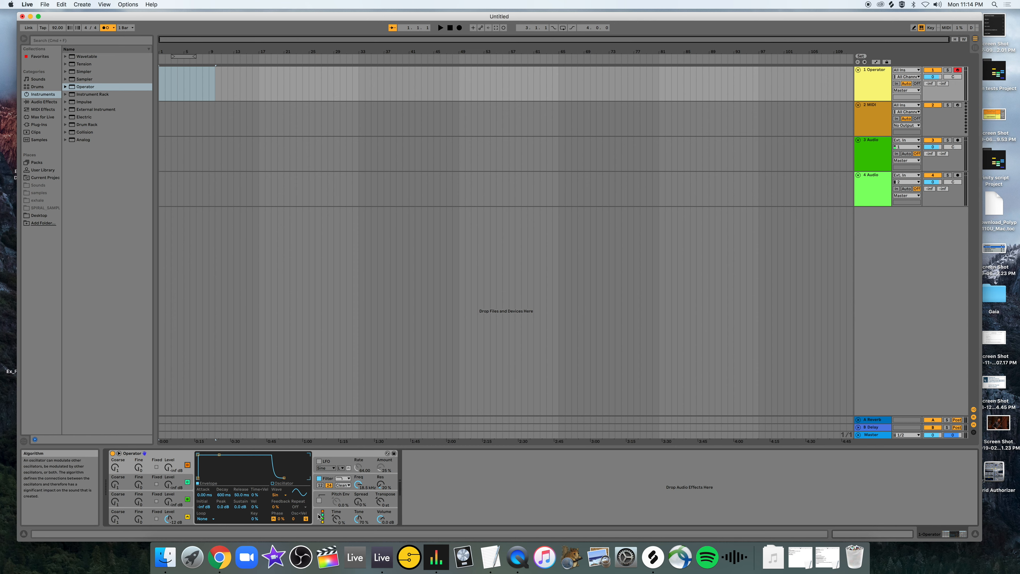
Set Operator's algorithm to four parallel oscillators side by side, and turn off oscillators B, C and D.
click(323, 516)
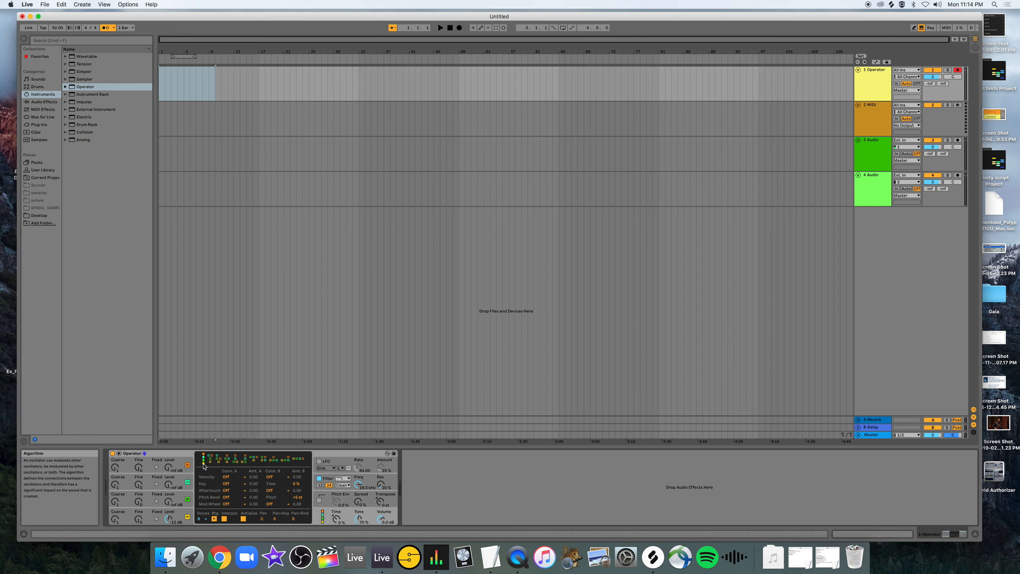
click(296, 461)
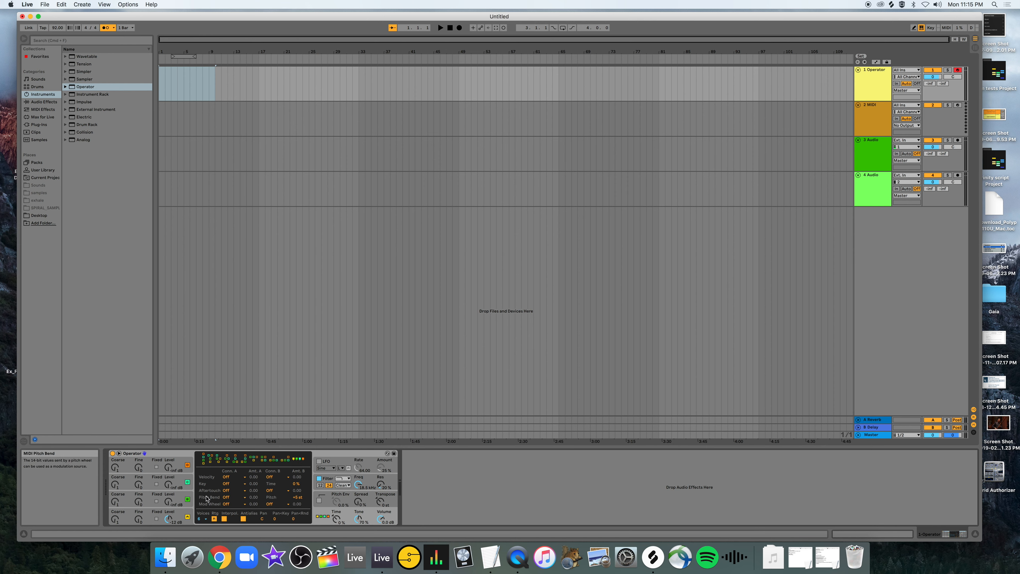
click(188, 499)
click(187, 482)
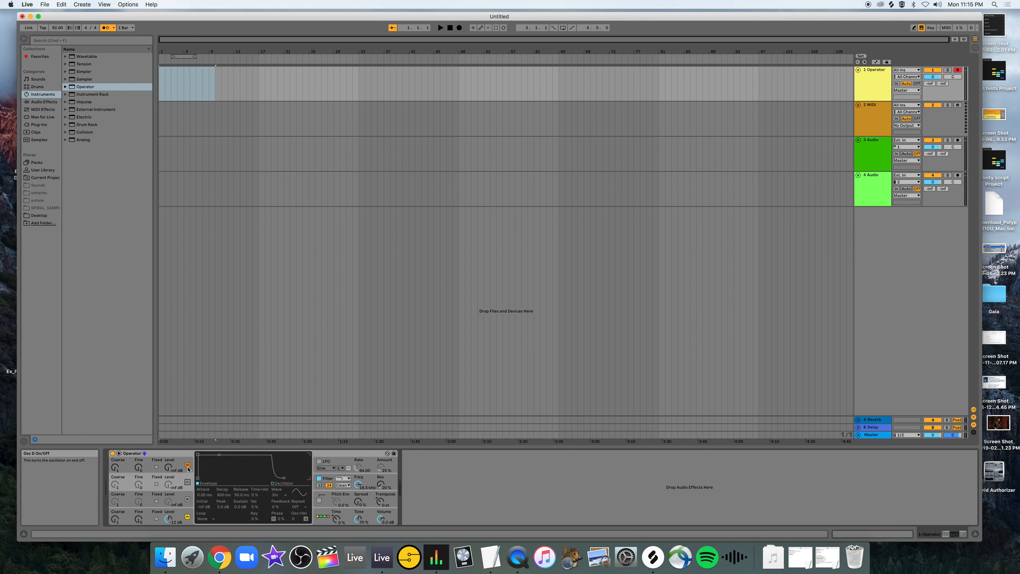
click(187, 464)
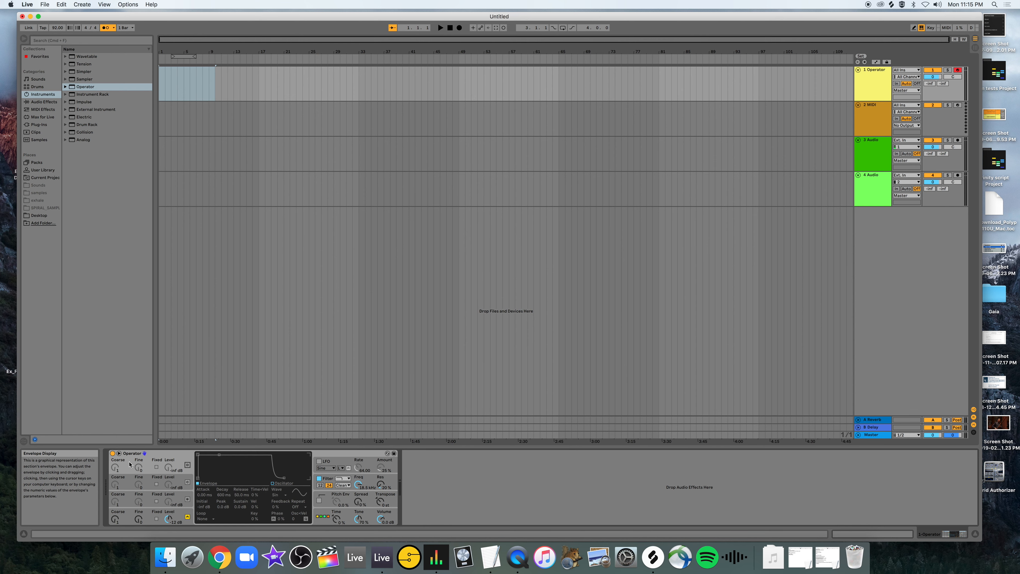
click(187, 465)
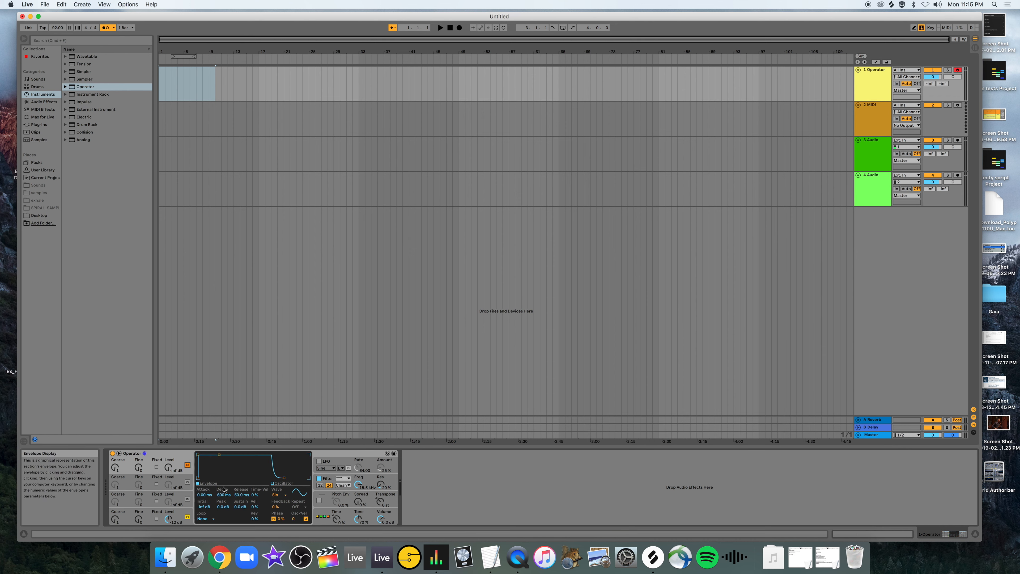
click(187, 465)
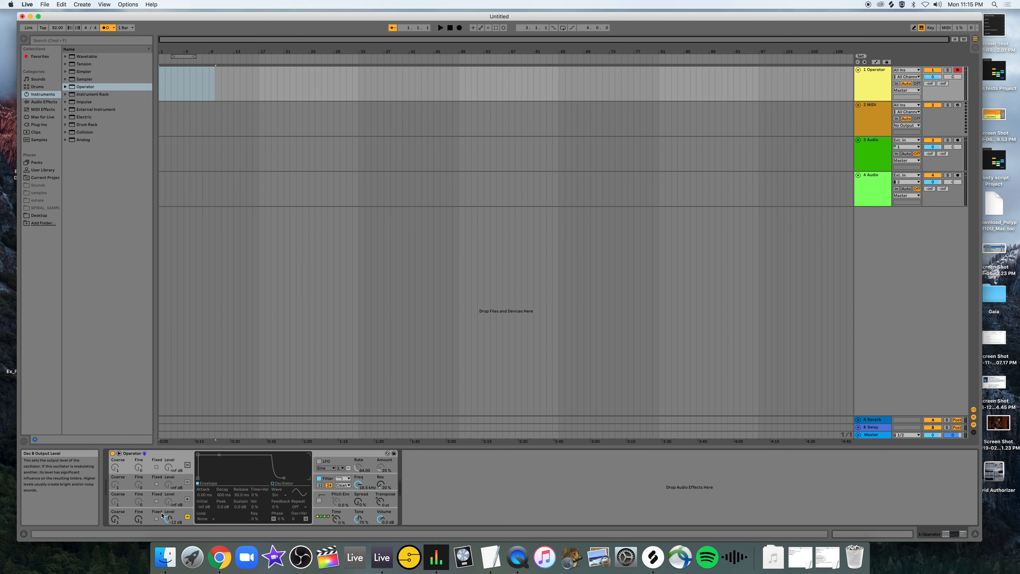
View the settings of oscillator A and the LFO, toggling the LFO on and off.
click(138, 517)
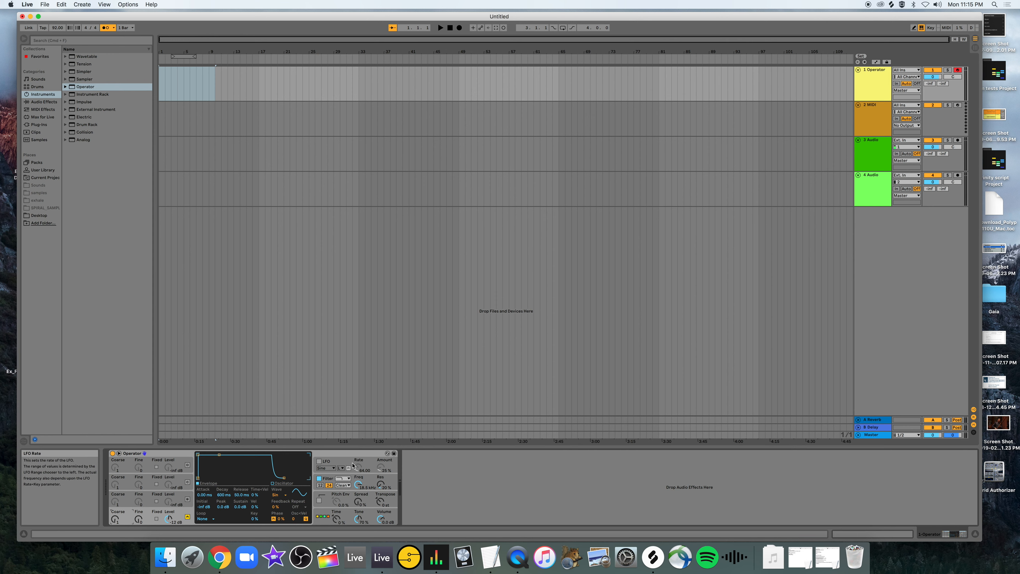
click(342, 463)
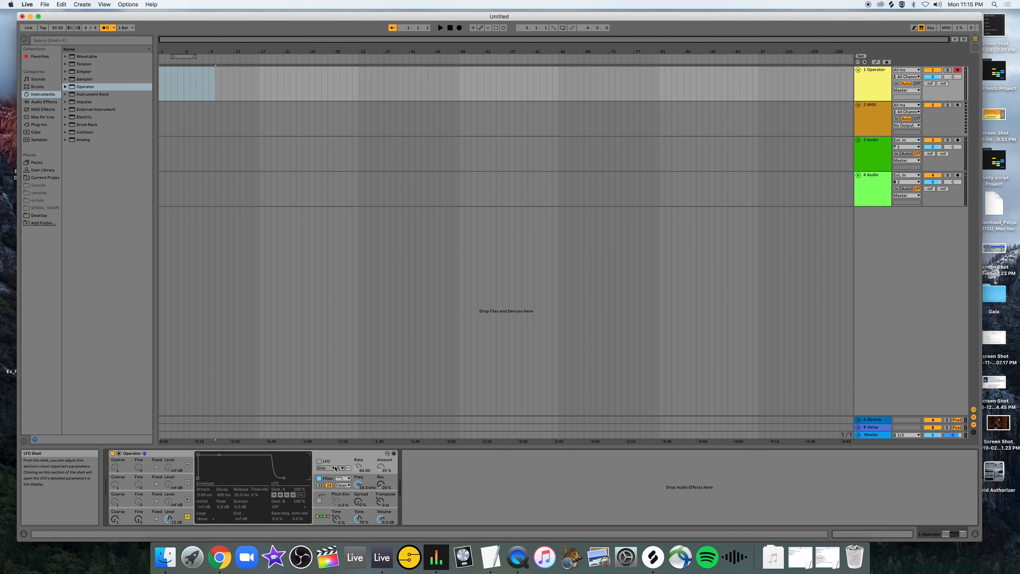
click(320, 461)
click(320, 461)
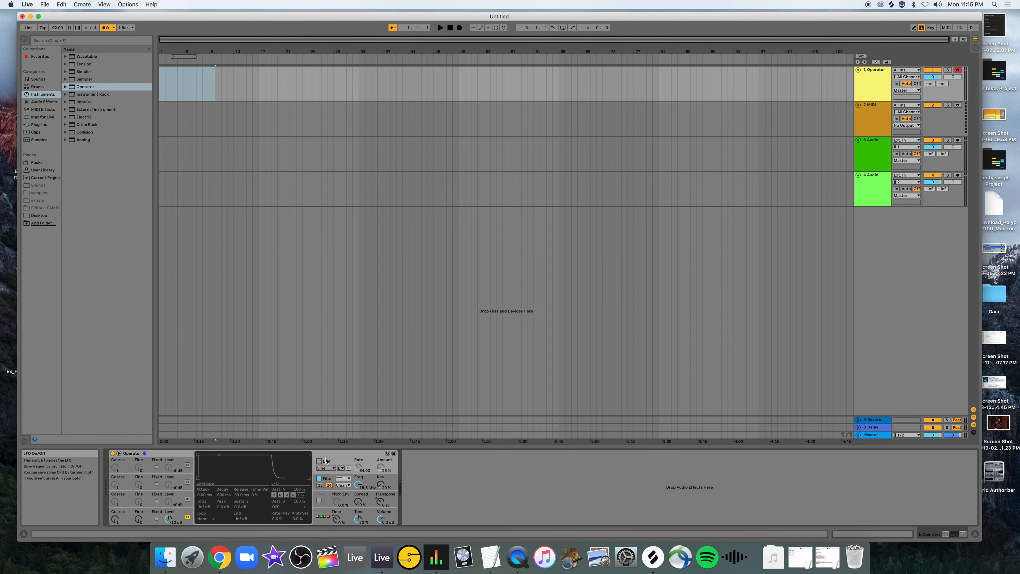
Show Operator's filter settings and turn the filter off.
click(371, 482)
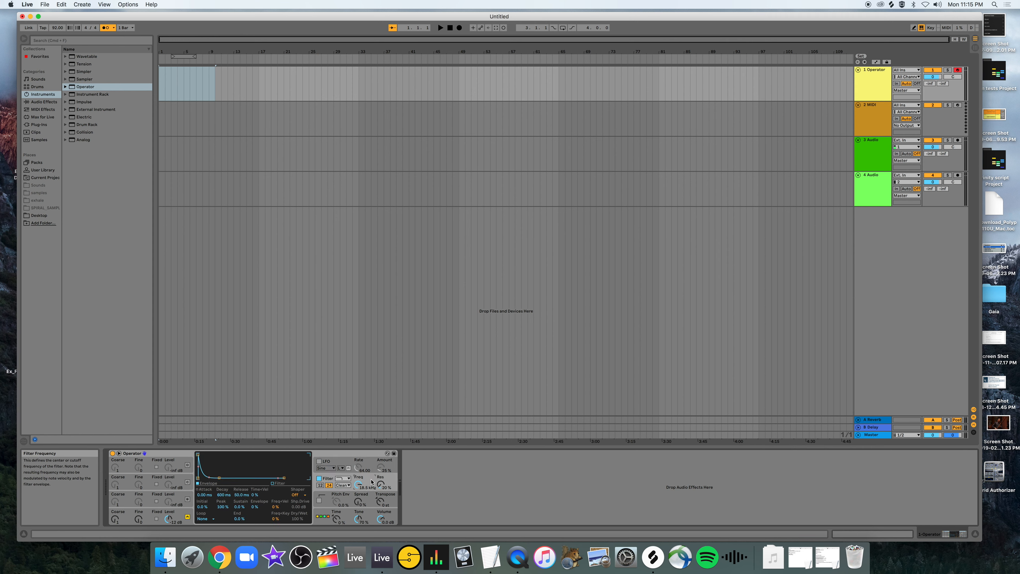
click(319, 479)
click(321, 479)
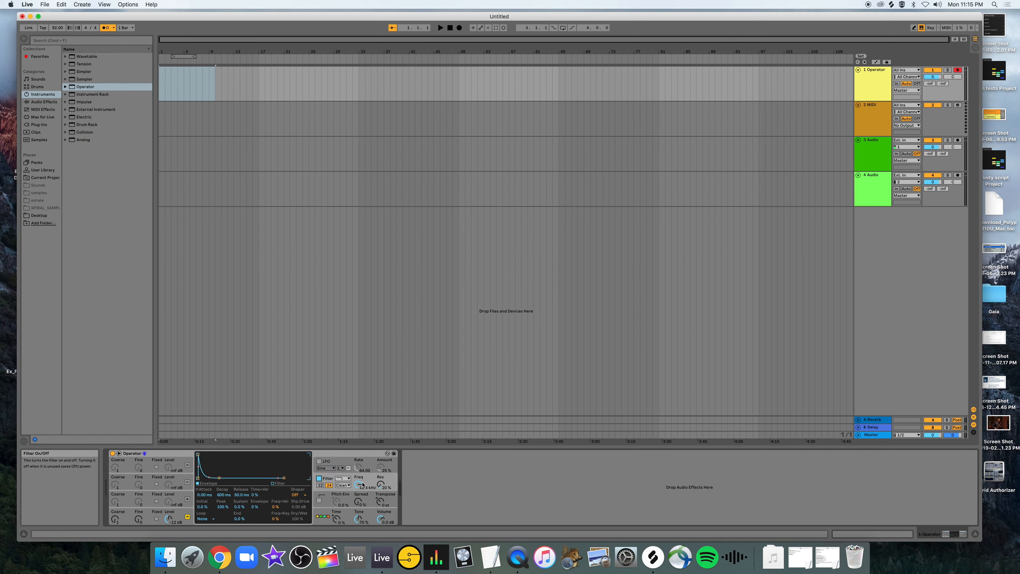
click(319, 478)
View the pitch envelope and global settings, and return to oscillator A's settings.
click(345, 501)
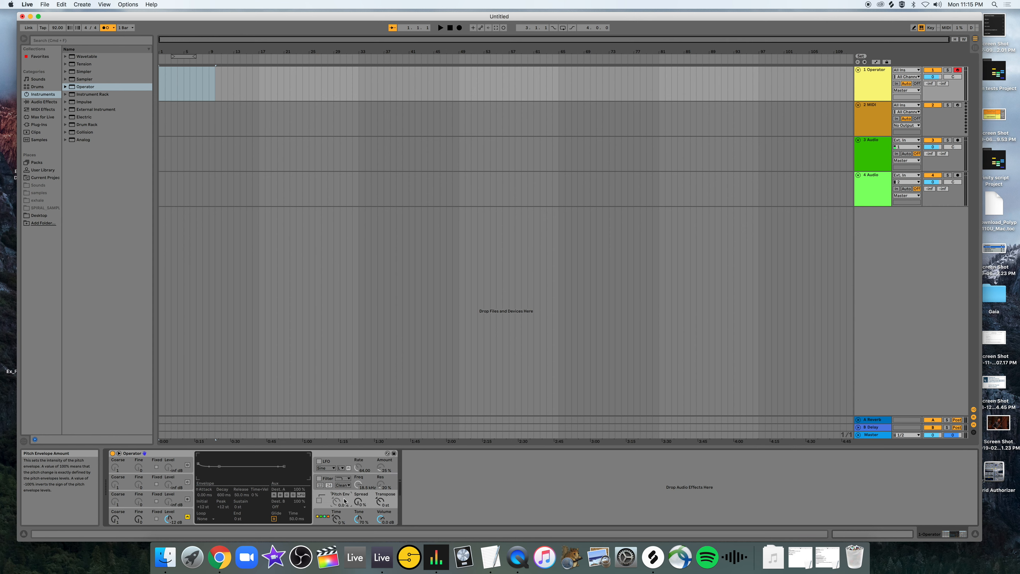
click(349, 517)
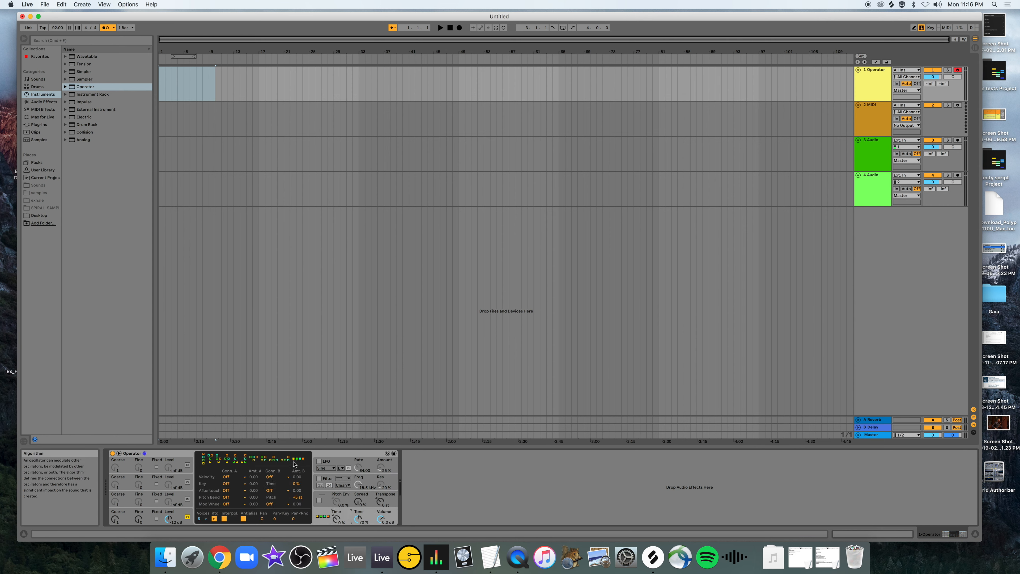
click(148, 524)
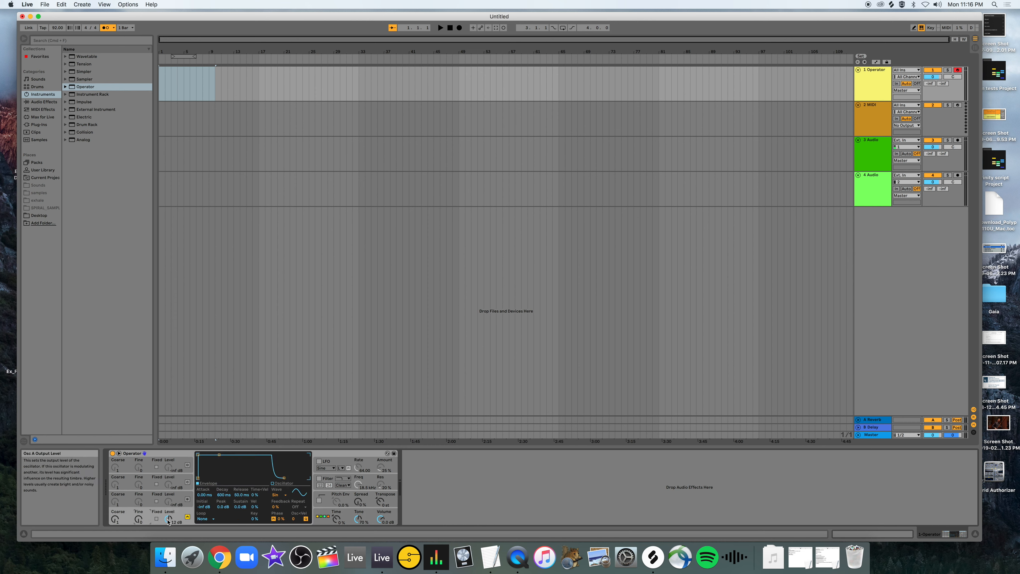
Lower oscillator A's output level to about -20 dB while auditioning notes.
drag(168, 520, 172, 521)
key(a)
key(a)
drag(174, 519, 174, 538)
Try oscillator A's coarse tuning, enable its Fixed frequency mode and set the frequency to about 233 Hz.
key(a)
drag(113, 520, 114, 519)
key(a)
click(157, 519)
mouse_move(112, 523)
mouse_down()
mouse_move(134, 539)
mouse_move(134, 514)
mouse_move(134, 533)
mouse_move(116, 513)
mouse_up()
Turn on oscillator B and set its waveform to Saw 64.
click(148, 499)
click(187, 499)
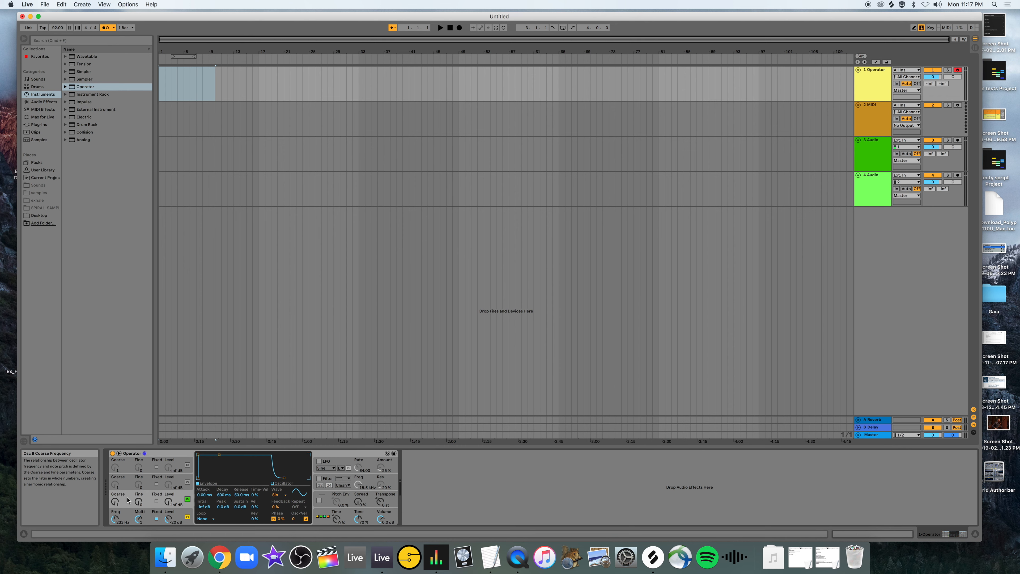
click(277, 496)
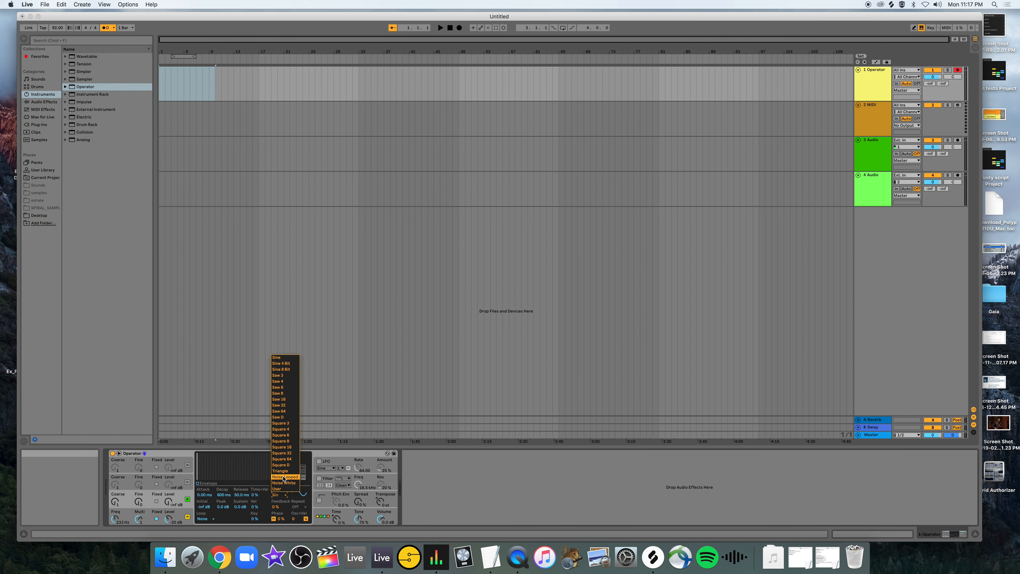
click(281, 411)
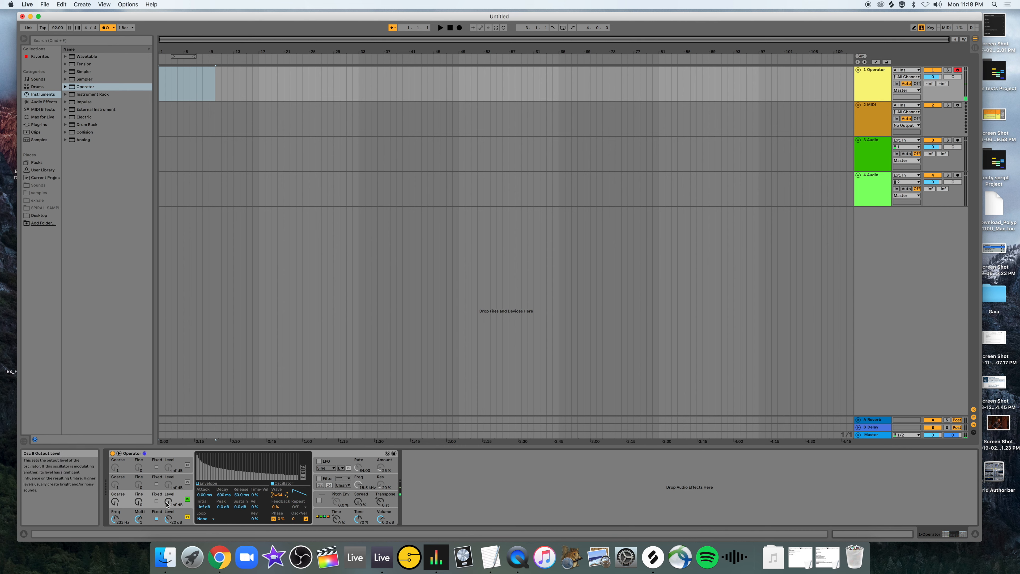
Raise oscillator B's output level to about -29 dB while auditioning notes.
key(a)
drag(169, 504, 168, 503)
key(a)
key(a)
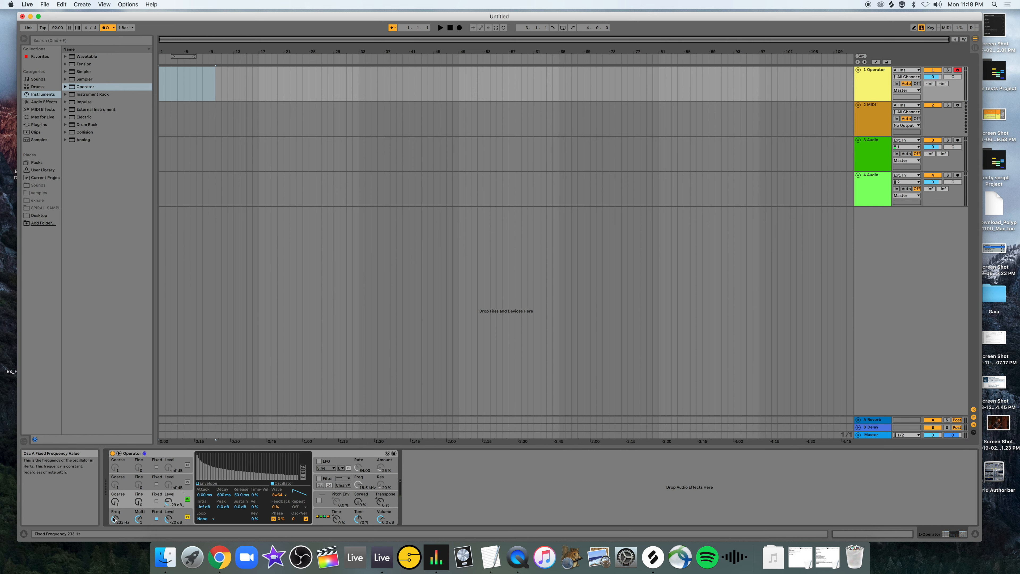
Lower oscillator A's fixed frequency to about 183 Hz, audition it, and switch its Fixed mode off.
drag(114, 519, 114, 520)
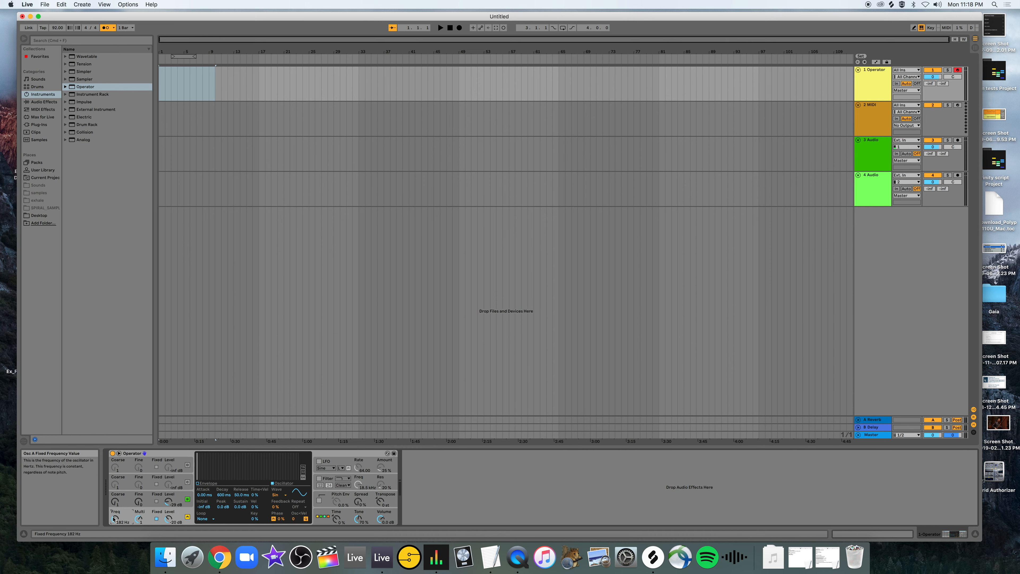
key(a)
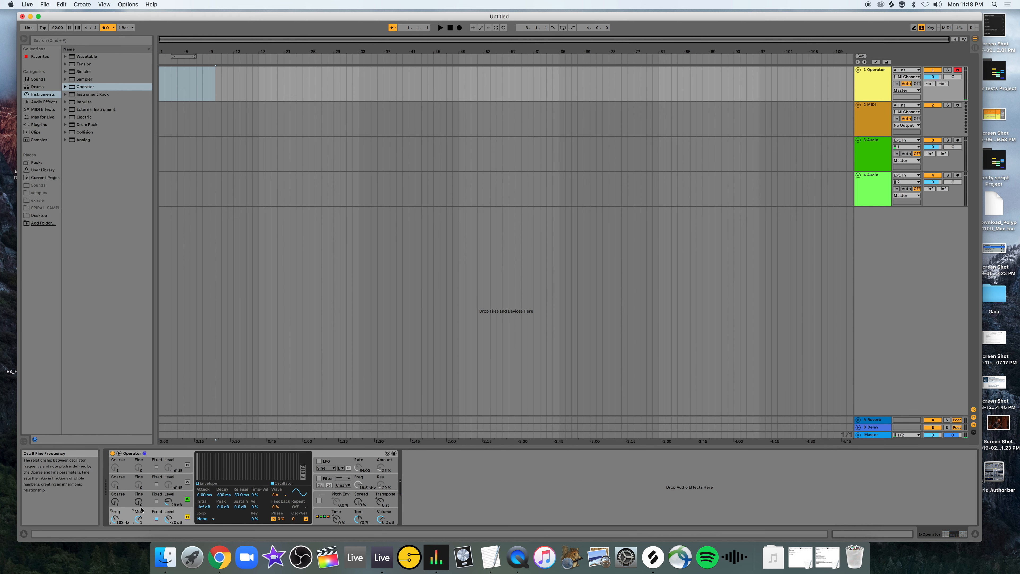
click(157, 519)
key(a)
Balance the output levels to about -26 dB for oscillator A and -24 dB for oscillator B.
drag(167, 507, 166, 511)
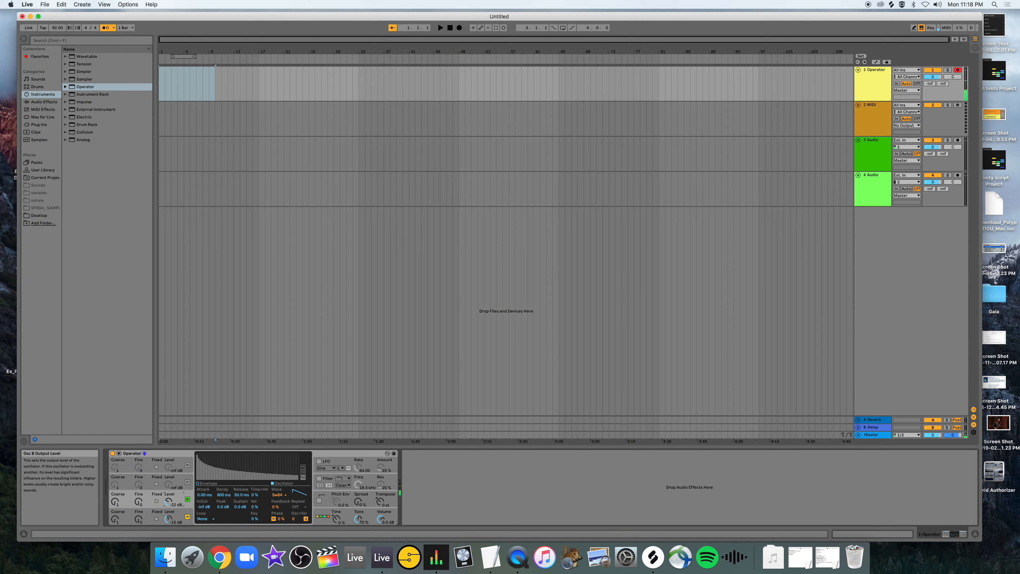
drag(167, 518, 168, 519)
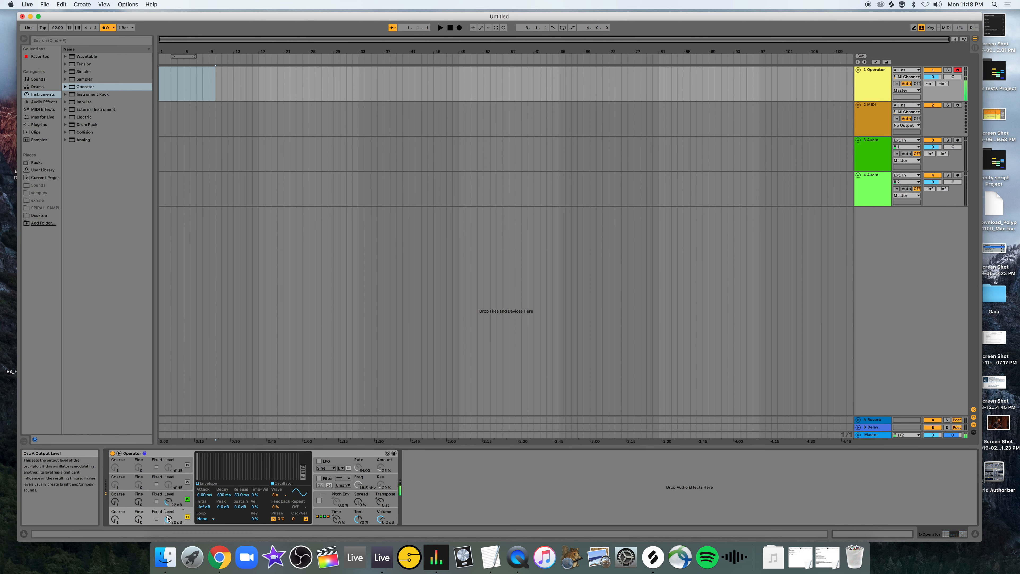
drag(168, 504, 168, 504)
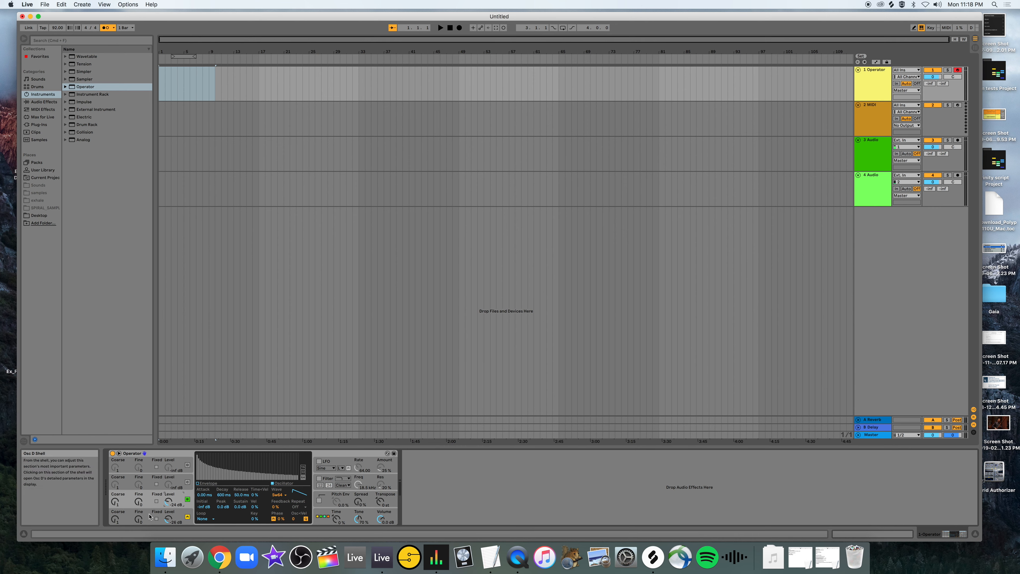
View the settings of each oscillator from A through D and return to oscillator A.
click(148, 521)
click(148, 500)
click(149, 485)
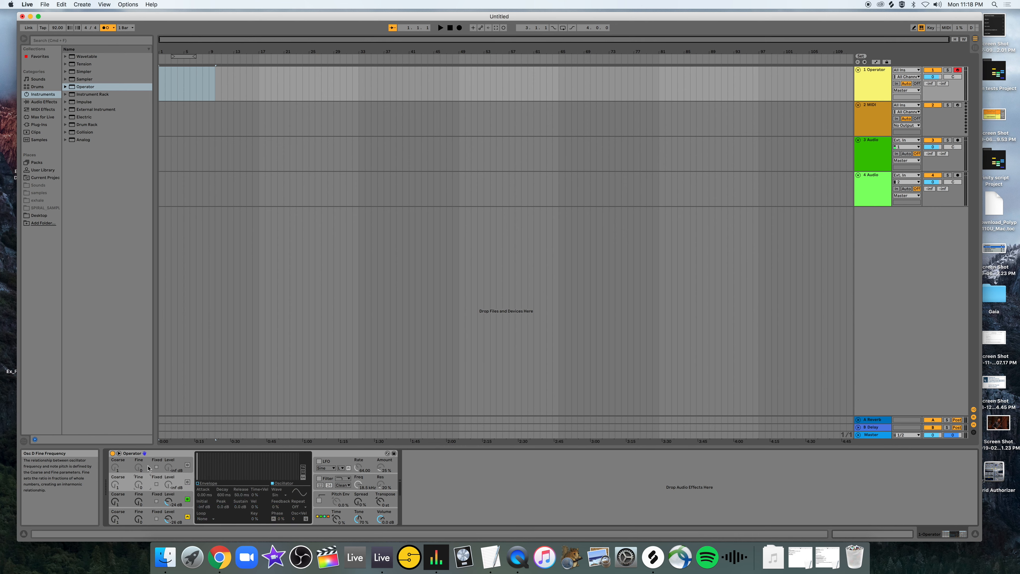
click(150, 468)
click(151, 520)
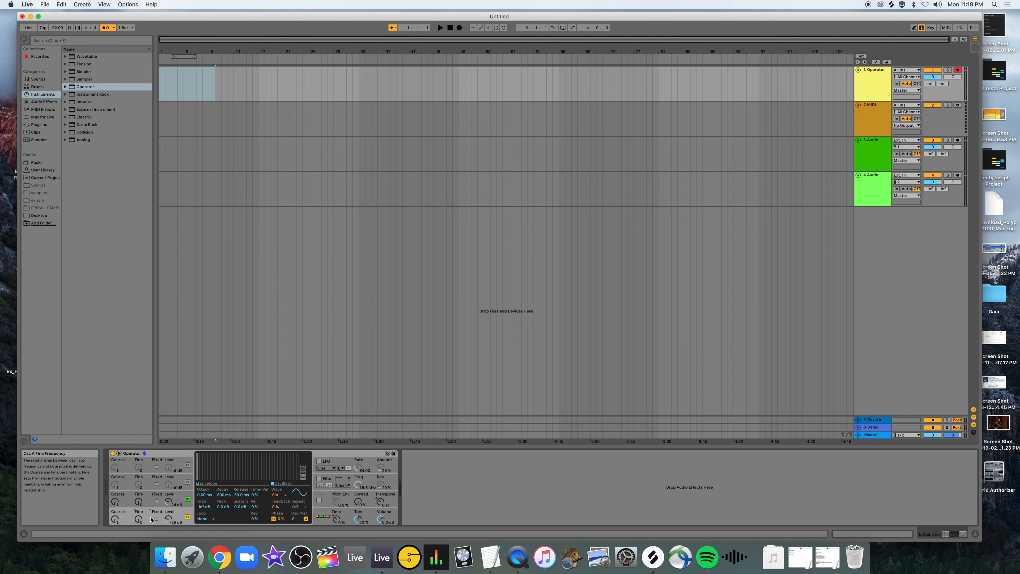
Shape oscillator A's envelope with an attack of about 23 ms and a peak of about -10 dB, and turn off oscillator B.
click(198, 483)
click(272, 484)
click(197, 483)
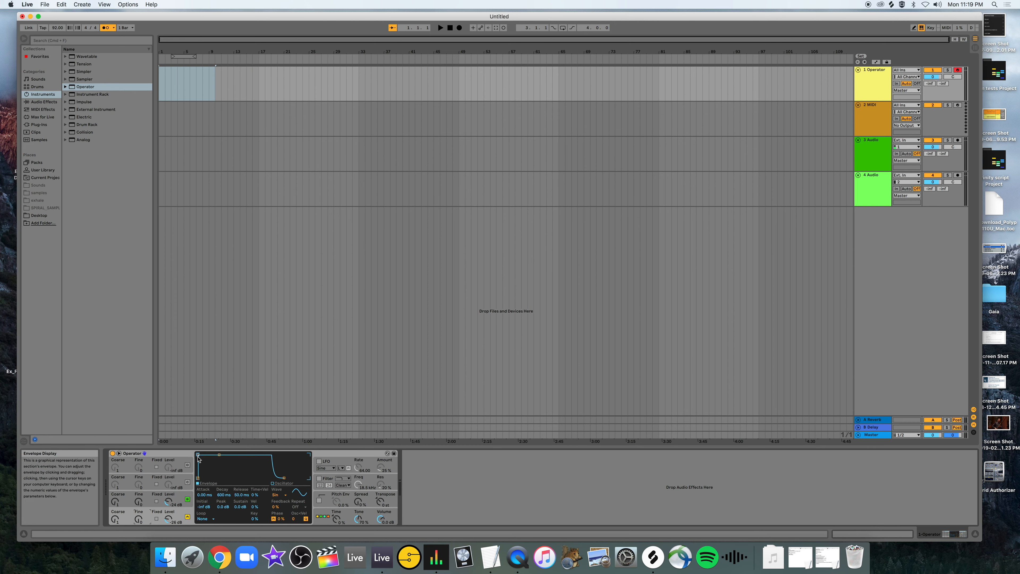
drag(198, 454, 214, 460)
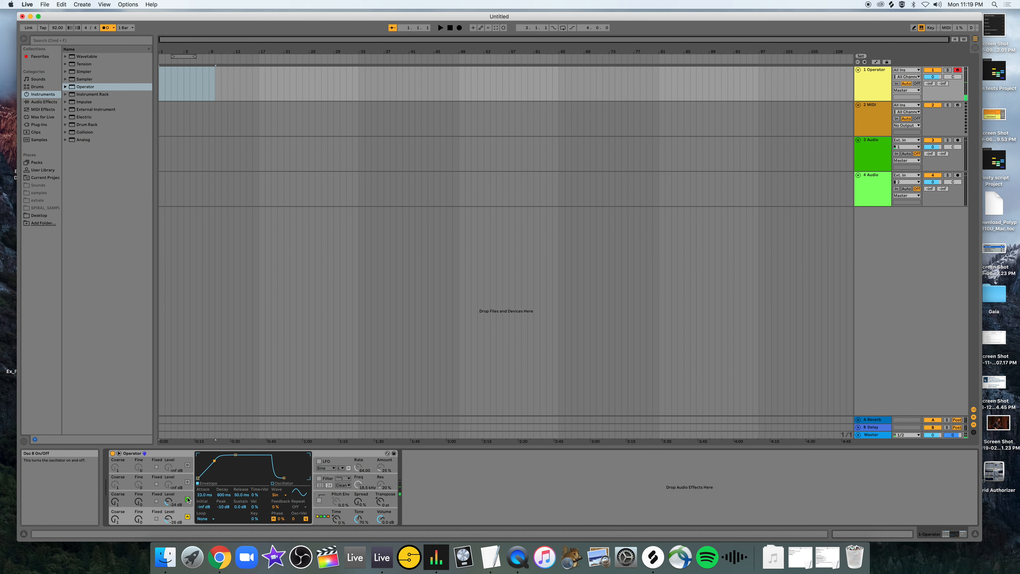
click(187, 498)
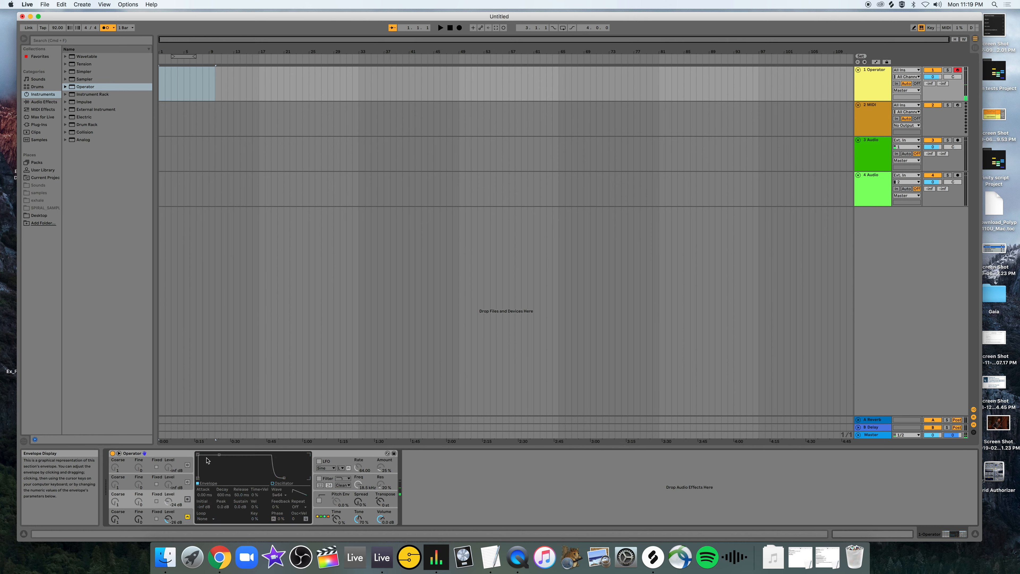
Raise oscillator A's level to about -17 dB and shape its envelope with an attack of about 5.8 ms and a peak of about -15 dB.
drag(168, 518, 167, 516)
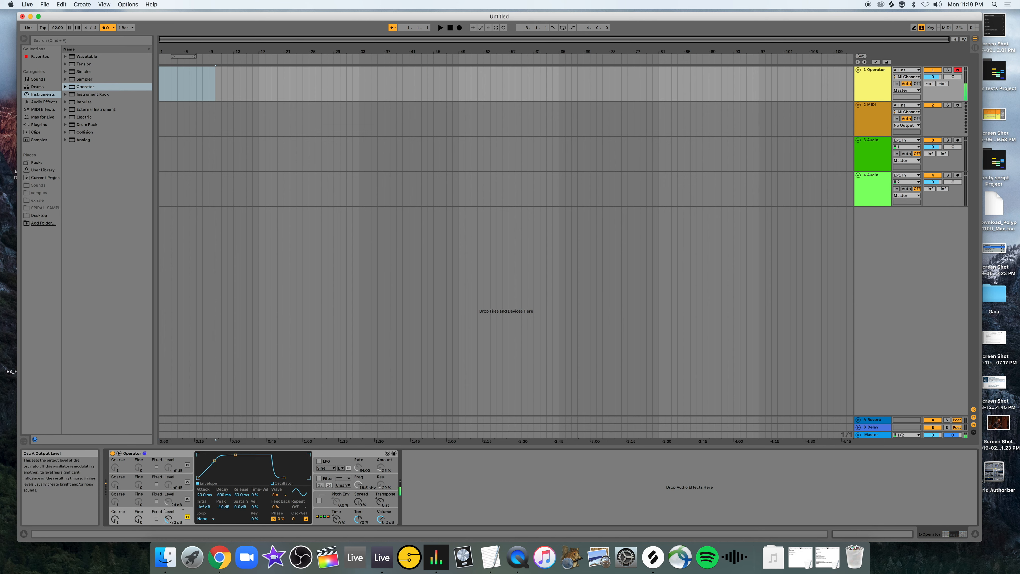
drag(214, 461, 209, 464)
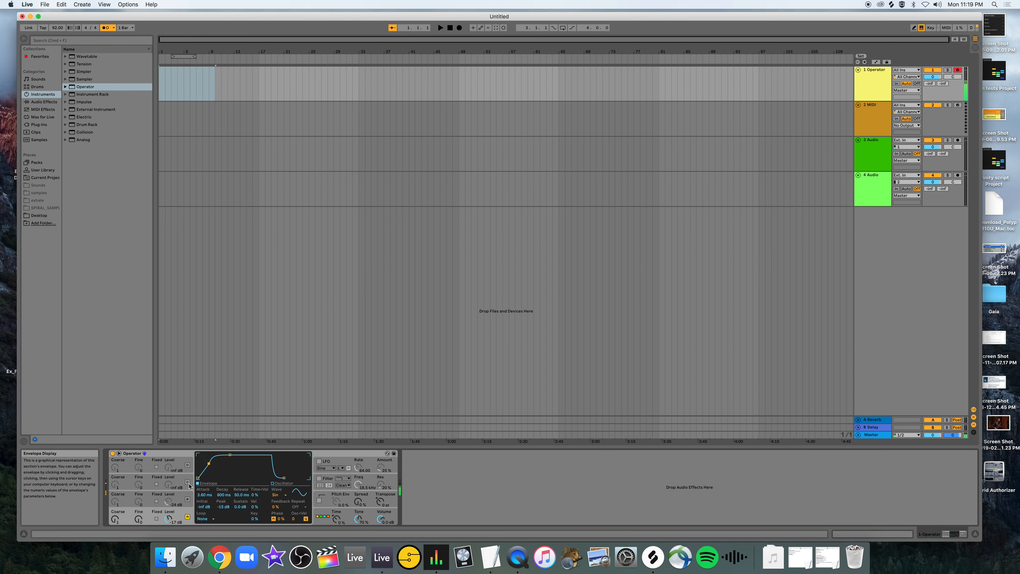
Turn on oscillator B, shape its envelope with about 58.3 ms attack, -7.6 dB peak and 135 ms release, and switch the oscillator off again.
click(187, 498)
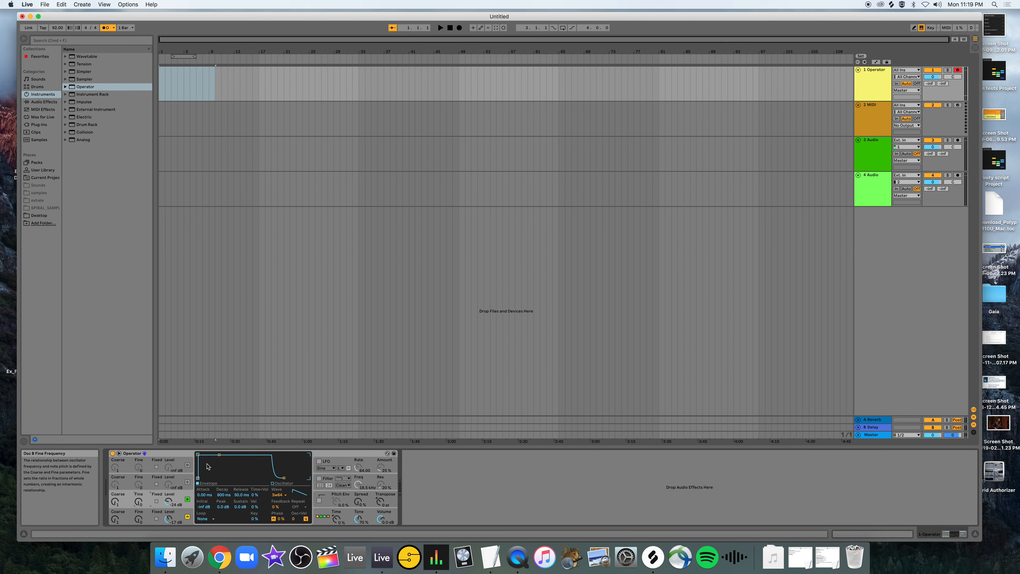
drag(198, 455, 217, 459)
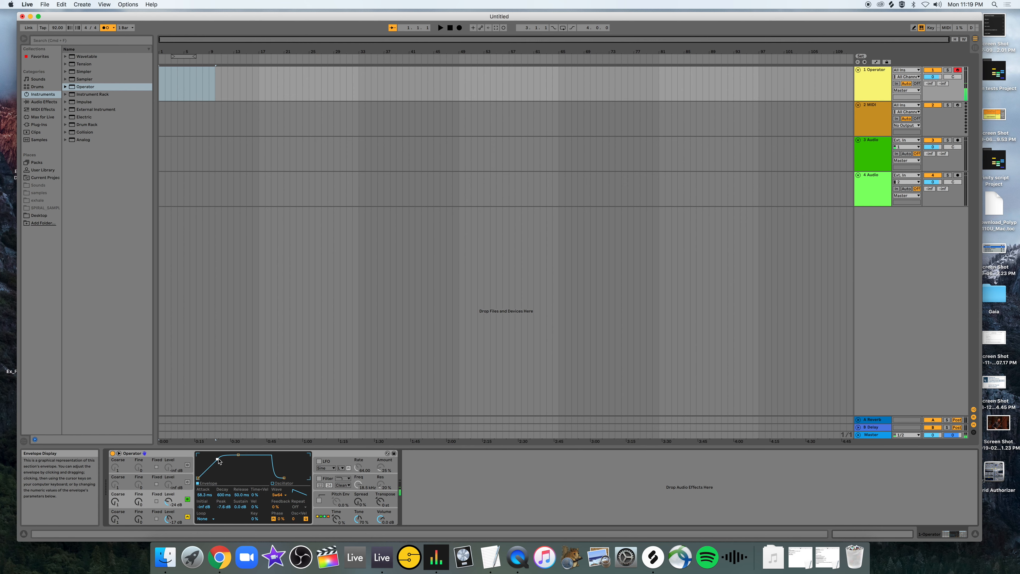
mouse_move(284, 478)
mouse_down()
mouse_move(302, 480)
mouse_move(289, 478)
mouse_up()
click(272, 484)
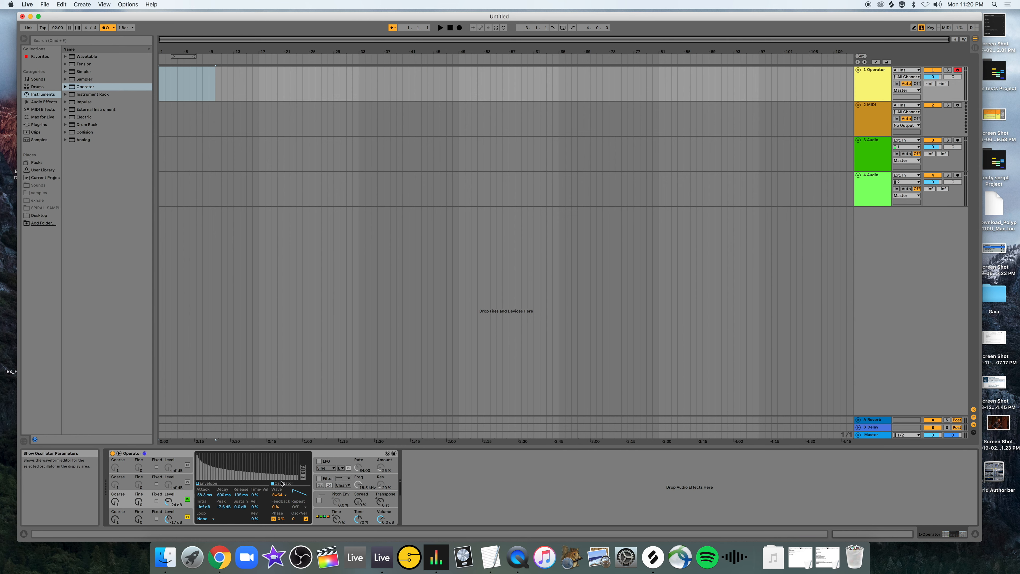
click(188, 500)
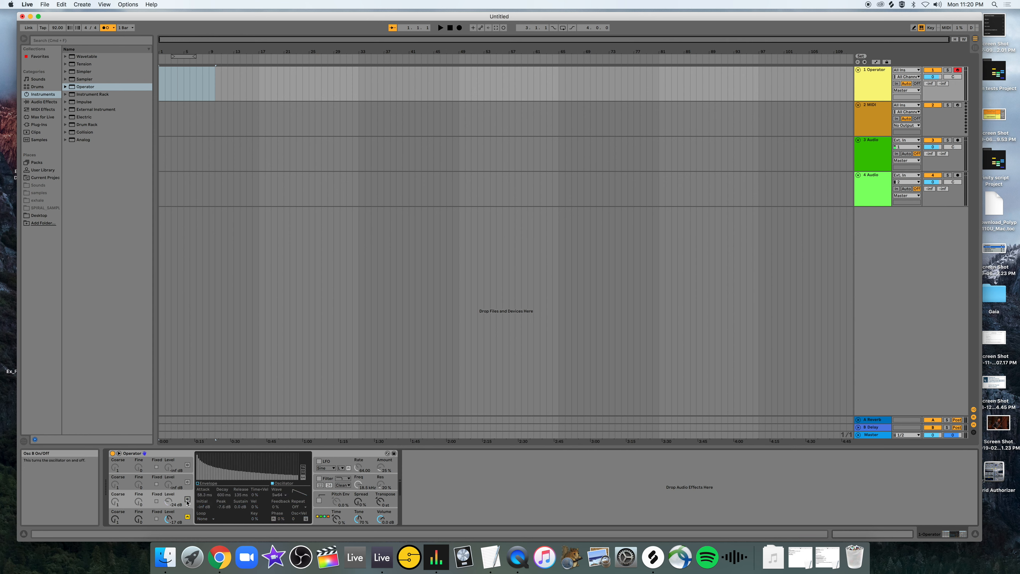
Reshape oscillator A's envelope to about 0.11 ms attack, 3.73 ms decay, -14 dB peak and -1.4 dB sustain.
click(151, 520)
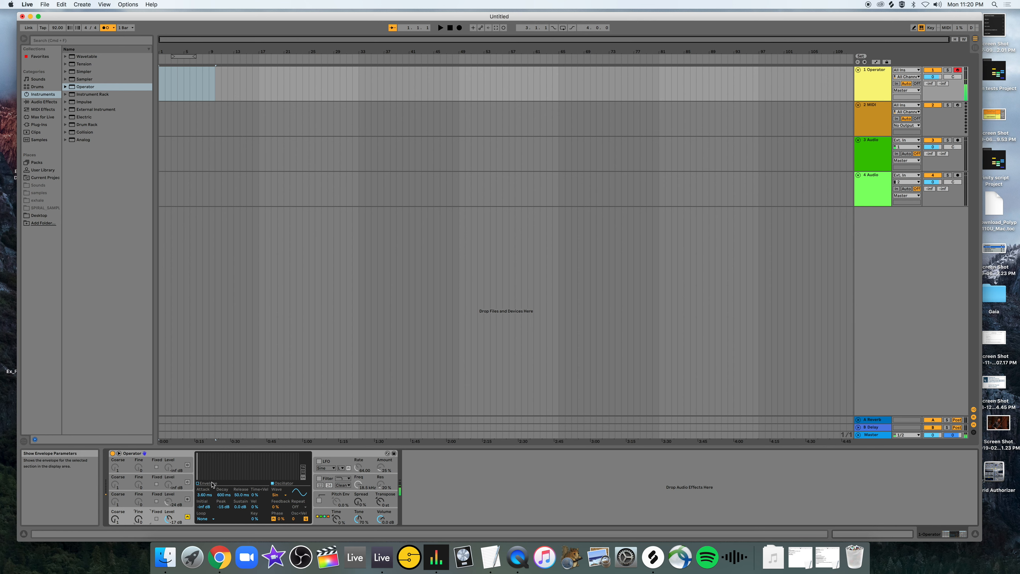
click(198, 484)
drag(210, 464, 202, 458)
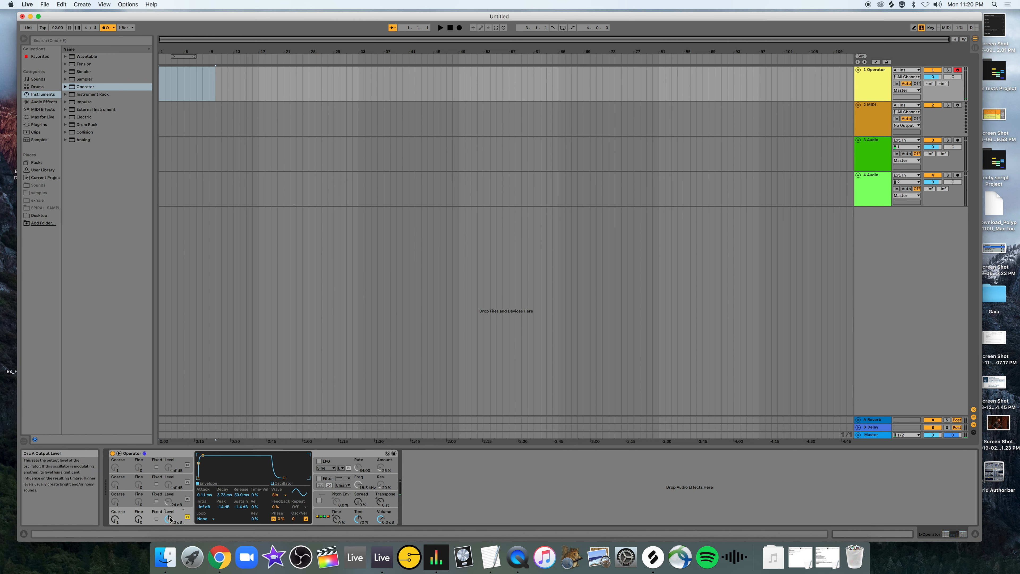
Draw a wavy set of custom partials in oscillator A's waveform editor, and clear them again.
click(273, 484)
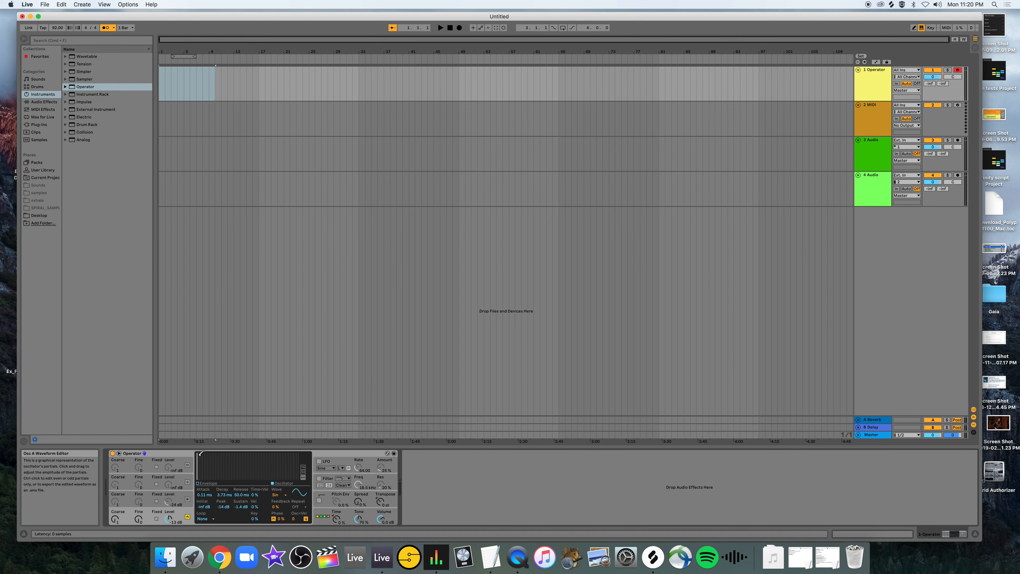
click(200, 454)
click(202, 457)
click(204, 458)
click(206, 460)
drag(207, 459, 296, 468)
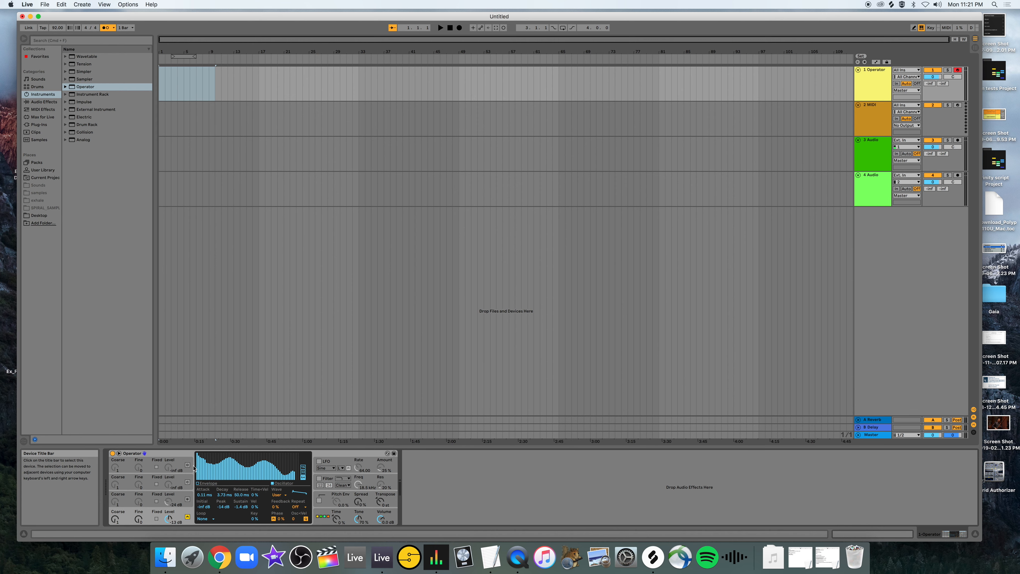
mouse_move(298, 472)
mouse_down()
mouse_move(201, 475)
mouse_move(299, 481)
mouse_up()
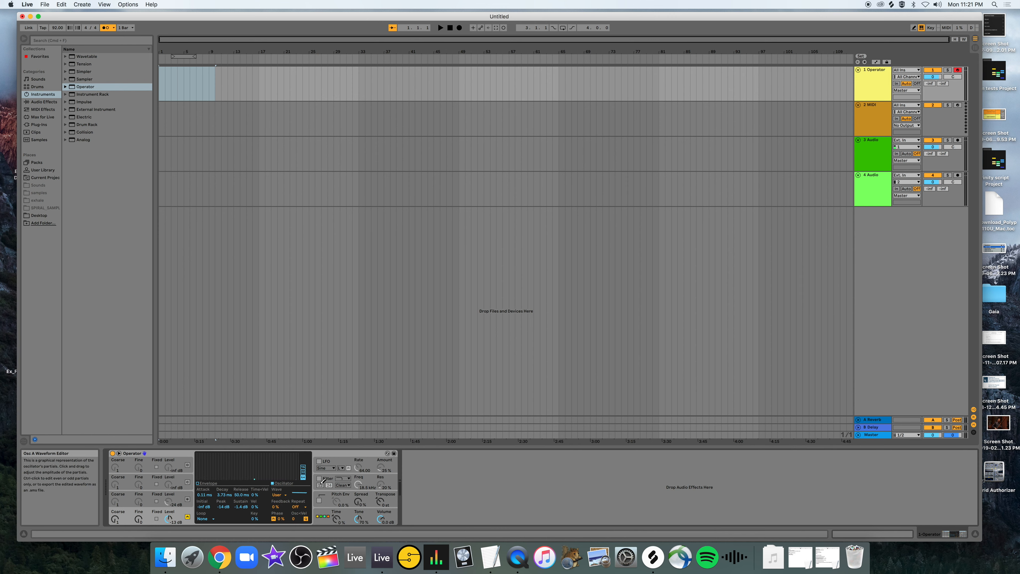
drag(226, 477, 240, 482)
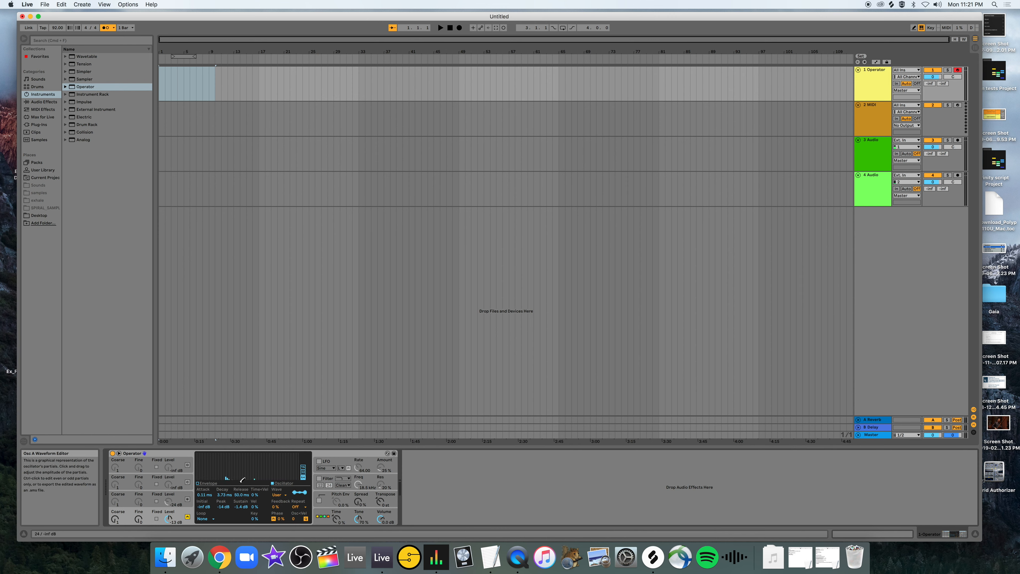
Restrict oscillator A's waveform editing to even harmonics, then draw, audition and erase a set of partials.
right_click(214, 468)
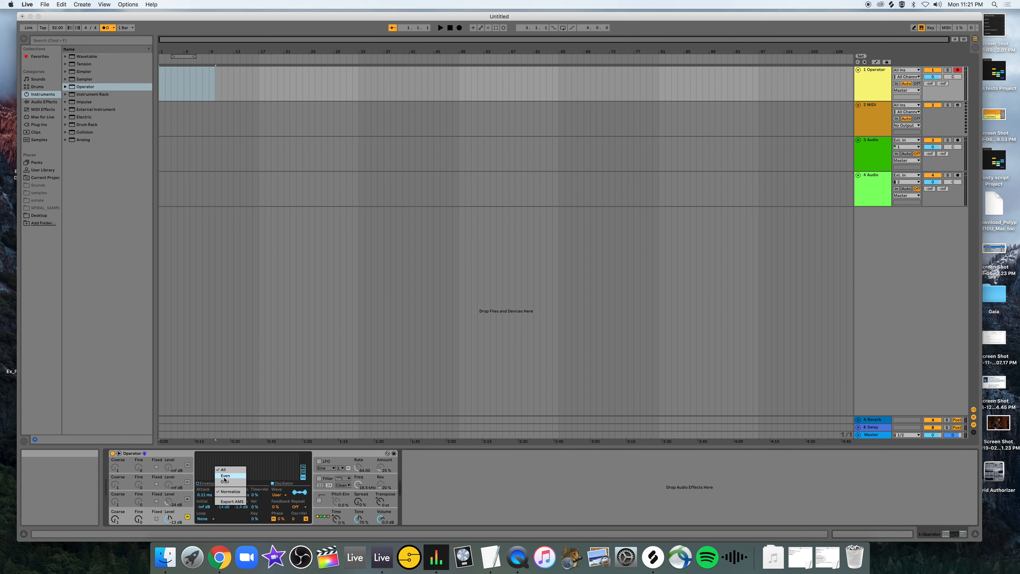
click(225, 476)
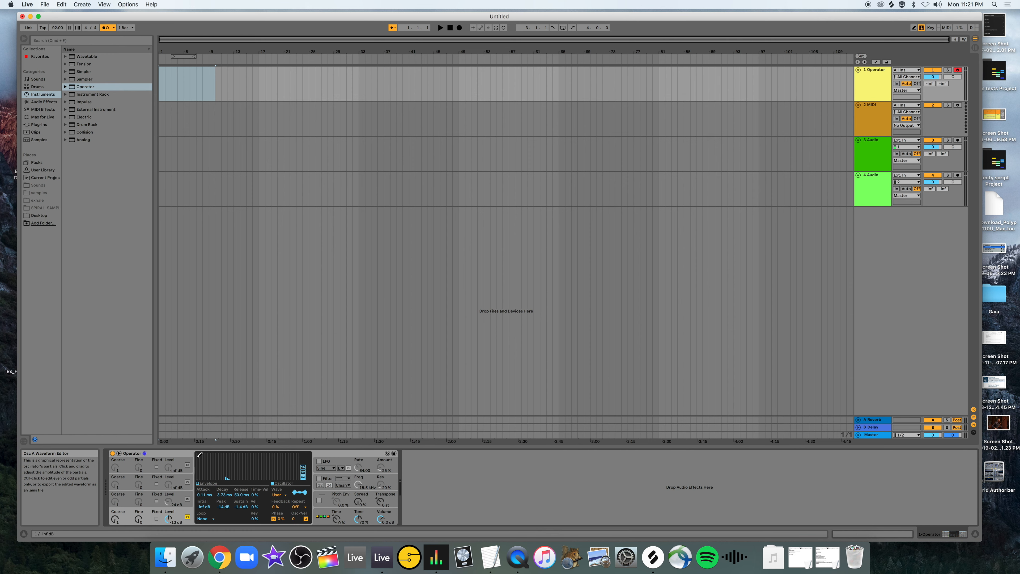
drag(197, 455, 286, 483)
key(a)
mouse_move(197, 455)
mouse_down()
mouse_move(205, 486)
mouse_move(290, 487)
mouse_up()
Set oscillator A's waveform editing back to all harmonics and clear the remaining partials.
right_click(219, 475)
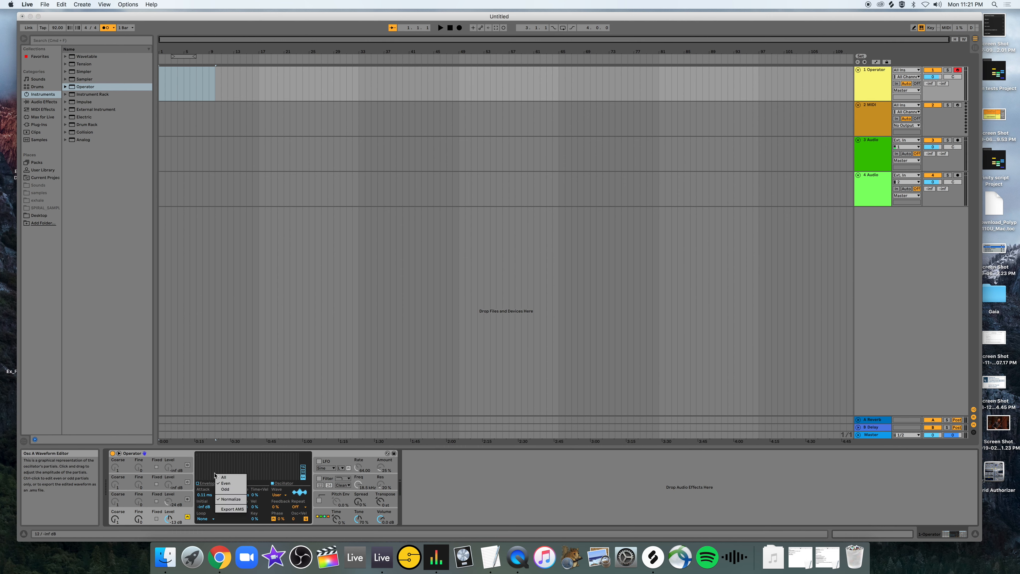
click(222, 477)
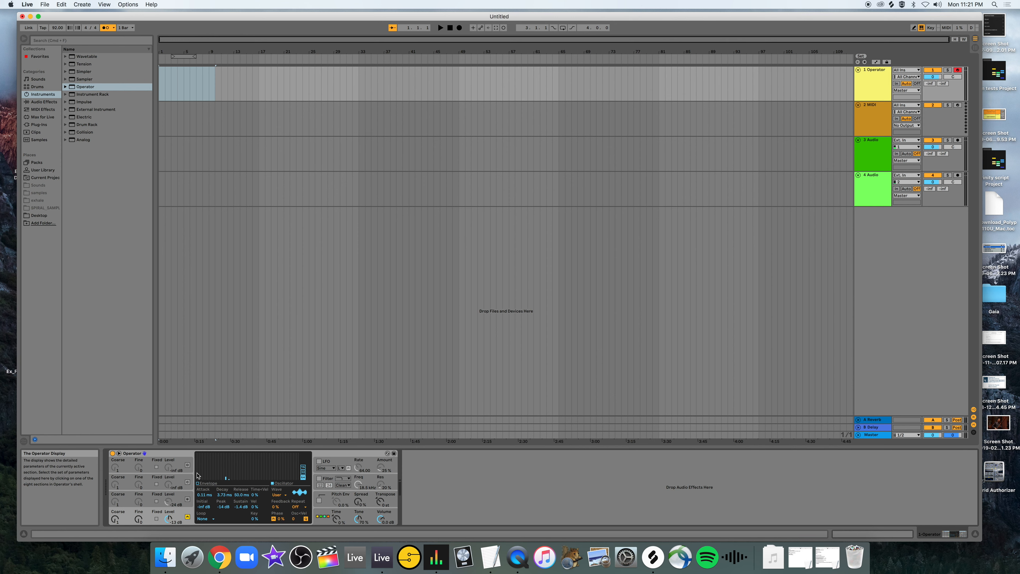
drag(198, 473, 263, 487)
Restrict oscillator A's waveform editing to odd harmonics and draw a set of partials across the editor.
right_click(216, 468)
click(220, 483)
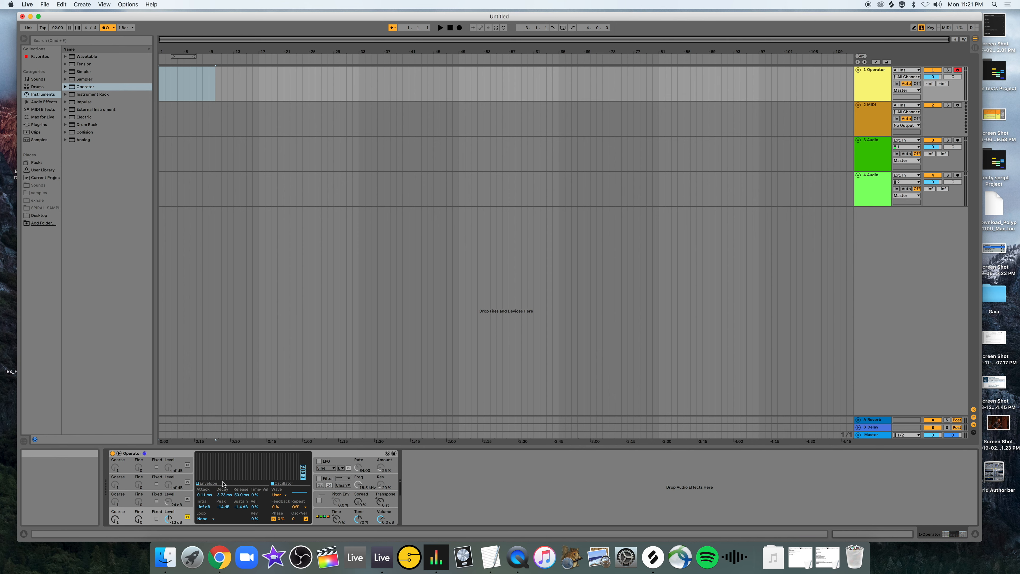
drag(197, 461, 284, 470)
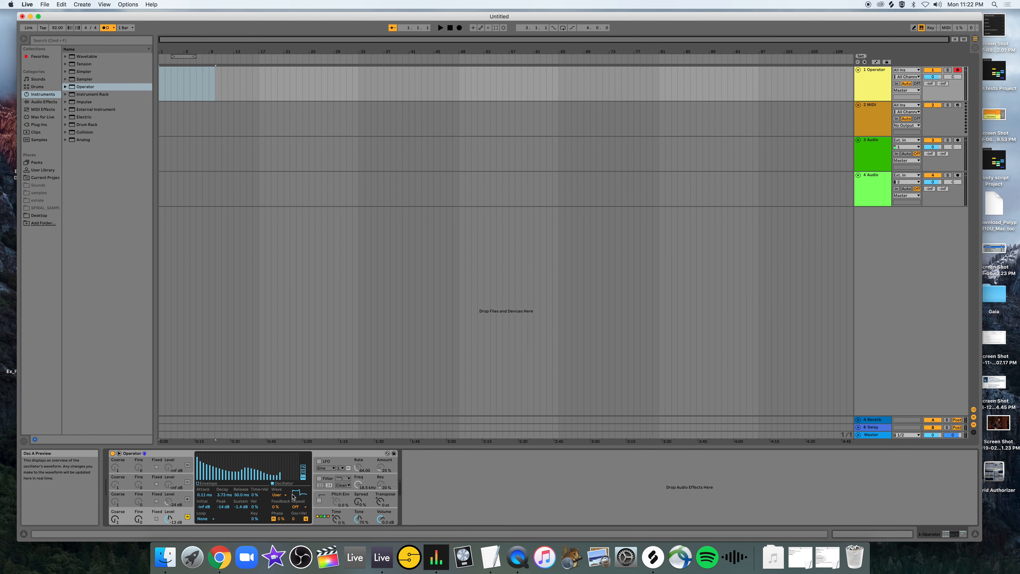
Audition oscillator A with the Square 4 waveform and change it to Saw 32.
click(278, 497)
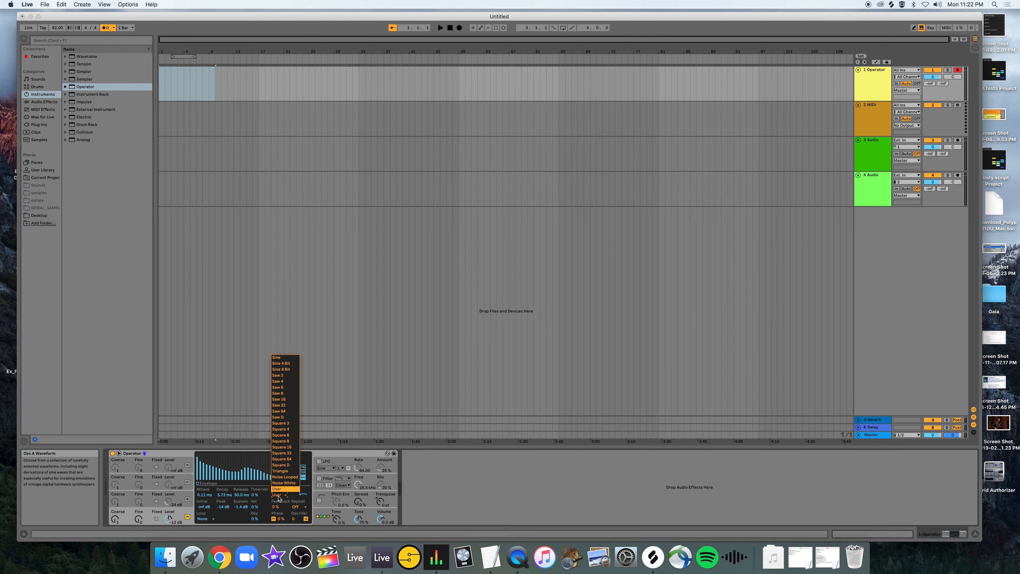
click(286, 430)
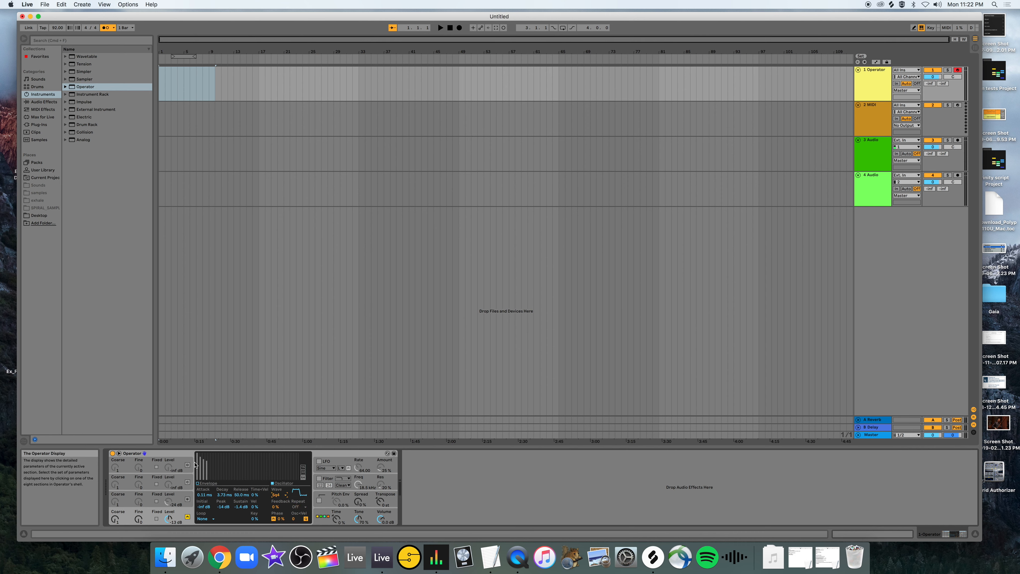
key(a)
click(278, 494)
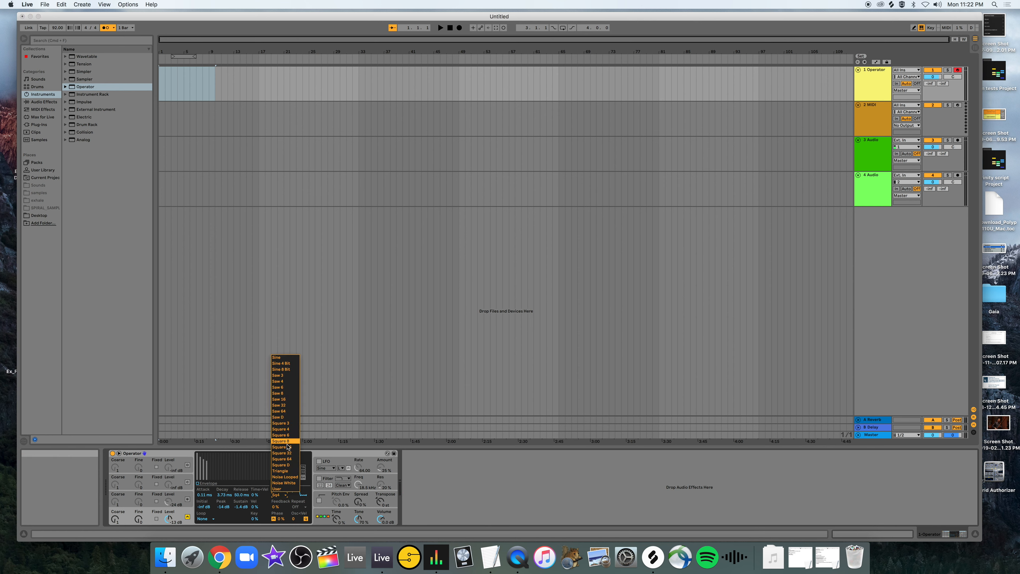
click(286, 405)
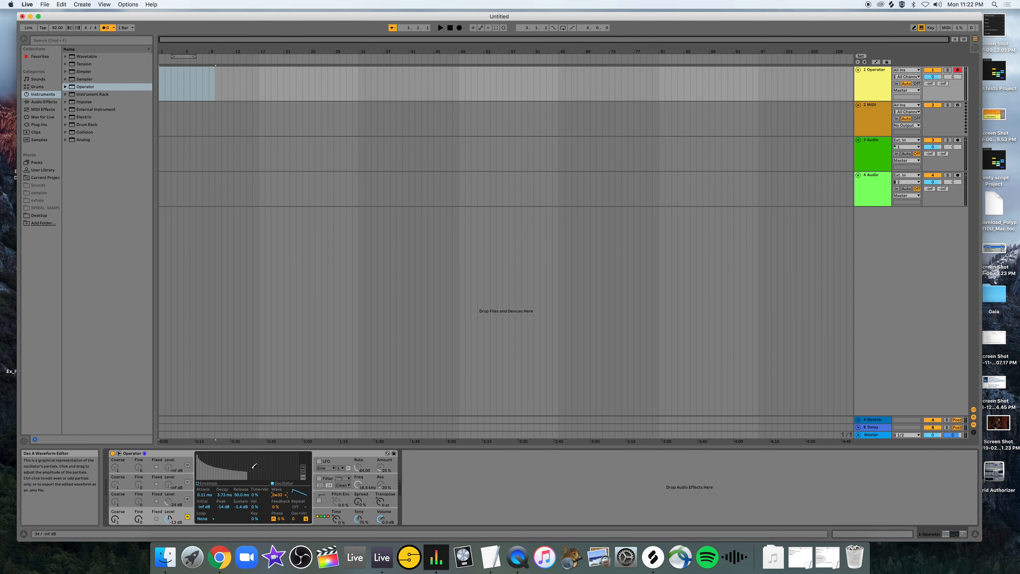
Compare 32 and 16 editable harmonics for oscillator A's waveform and finish with 64.
click(301, 472)
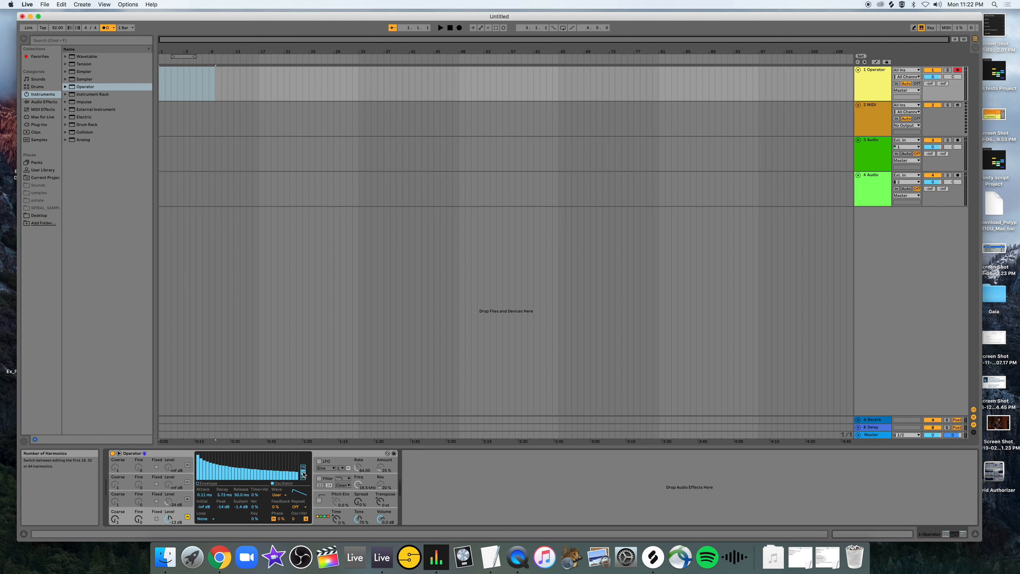
click(304, 467)
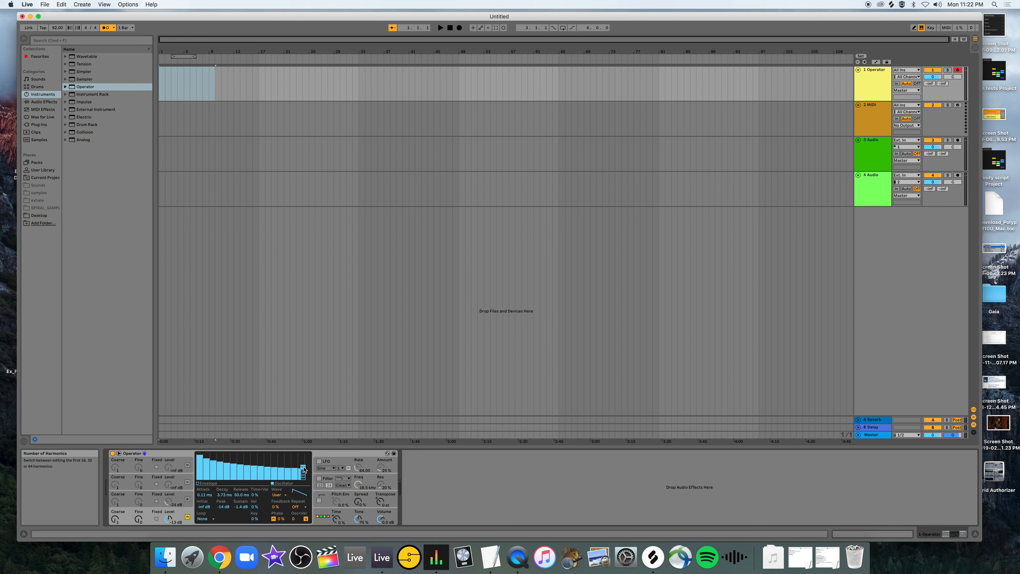
click(303, 472)
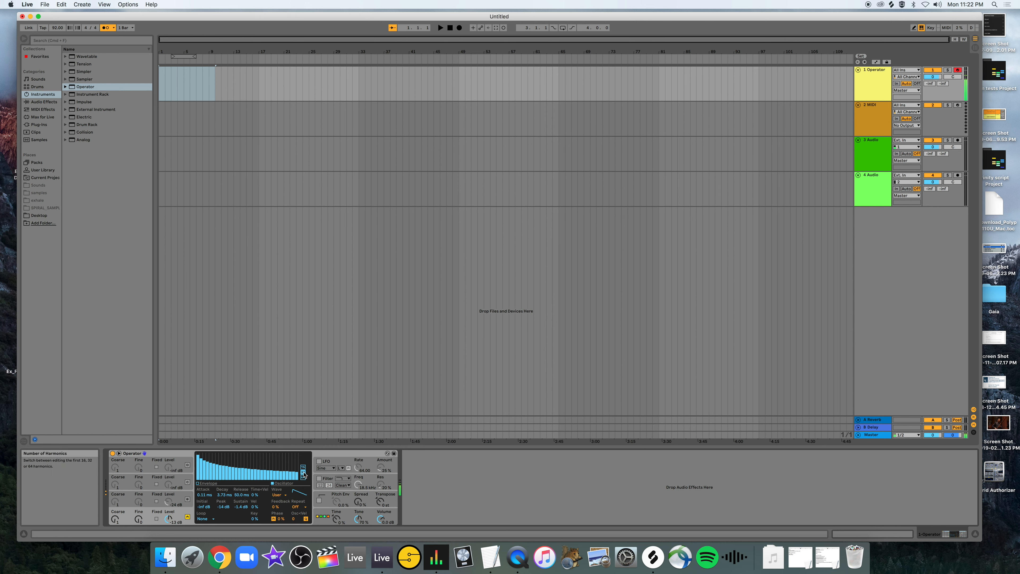
click(303, 477)
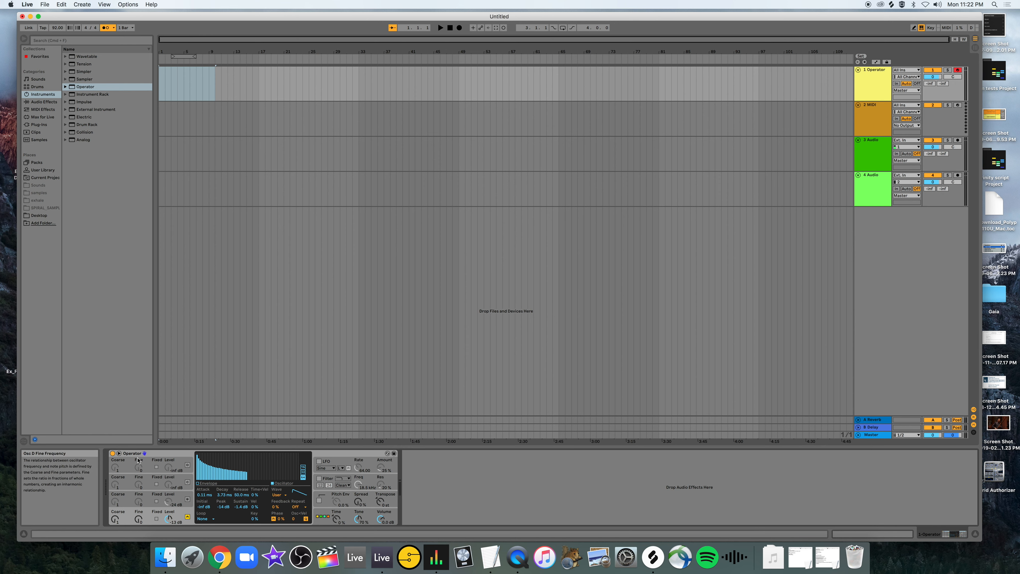
View oscillators D and B, turn on the LFO, and switch oscillator B off.
click(149, 467)
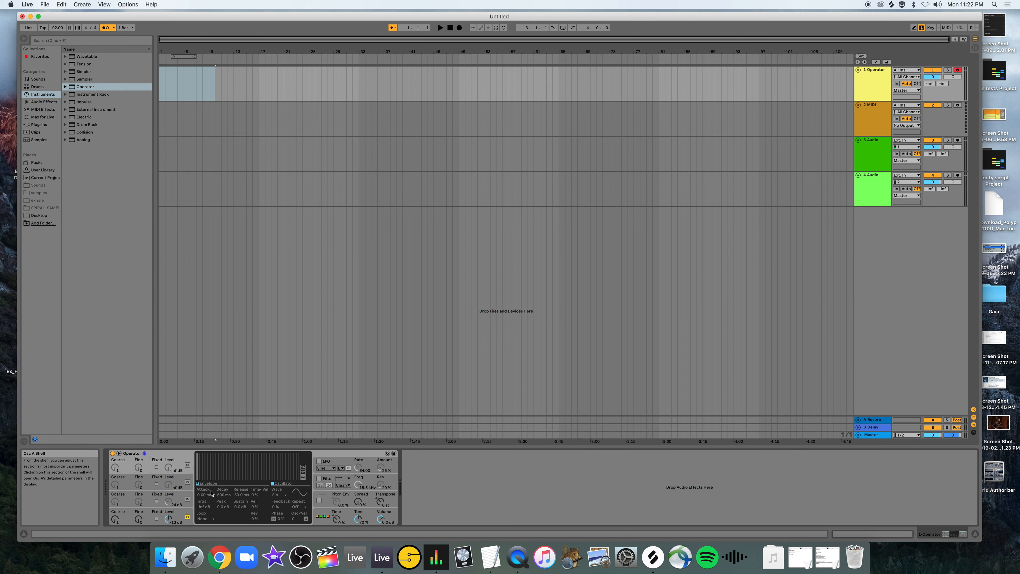
click(147, 499)
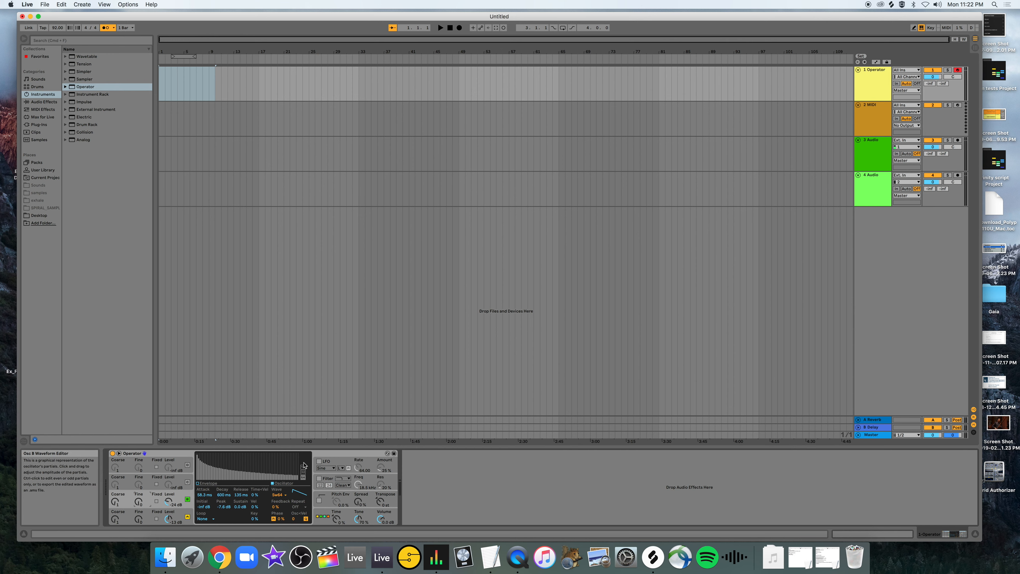
click(327, 463)
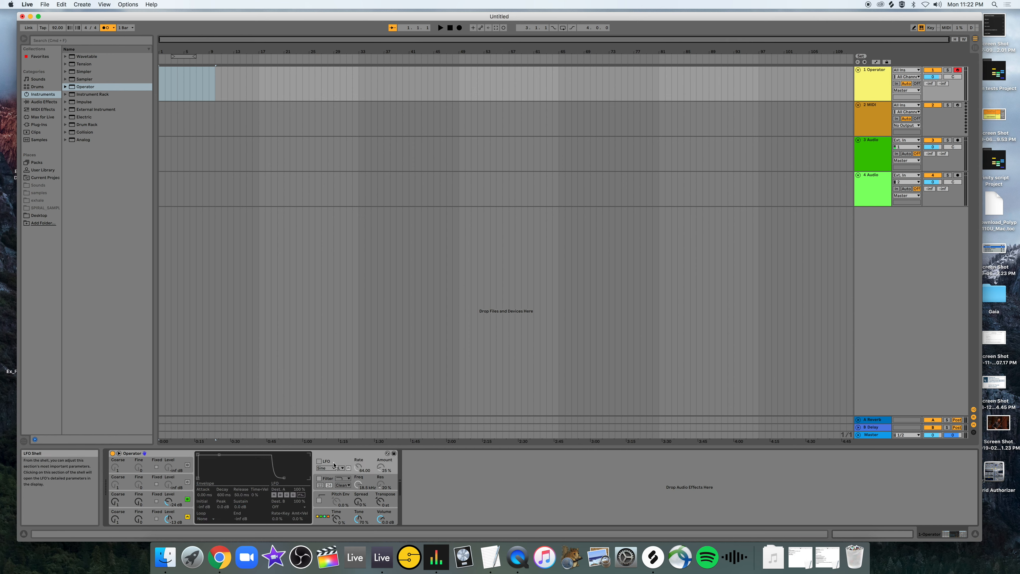
click(319, 461)
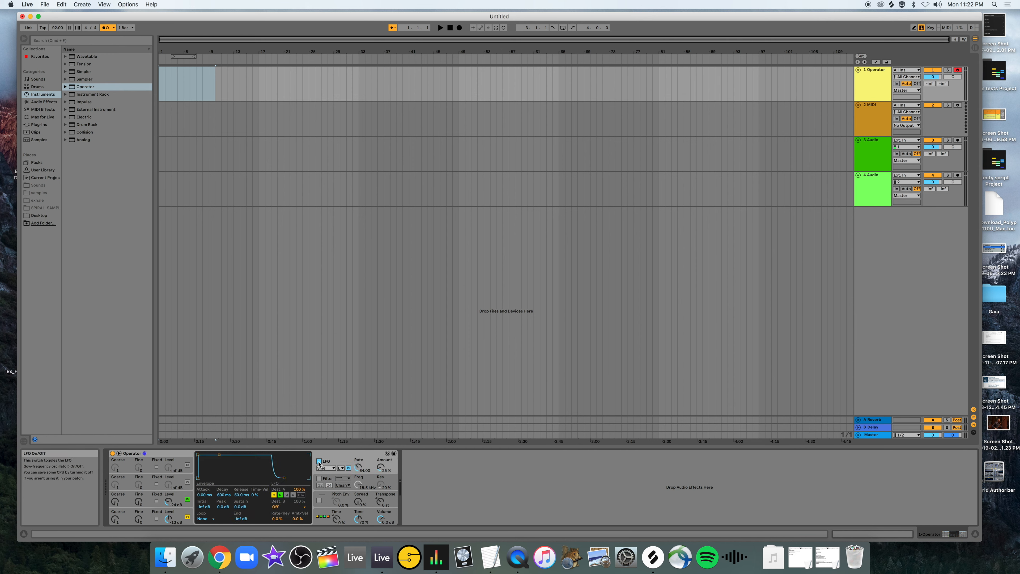
click(188, 499)
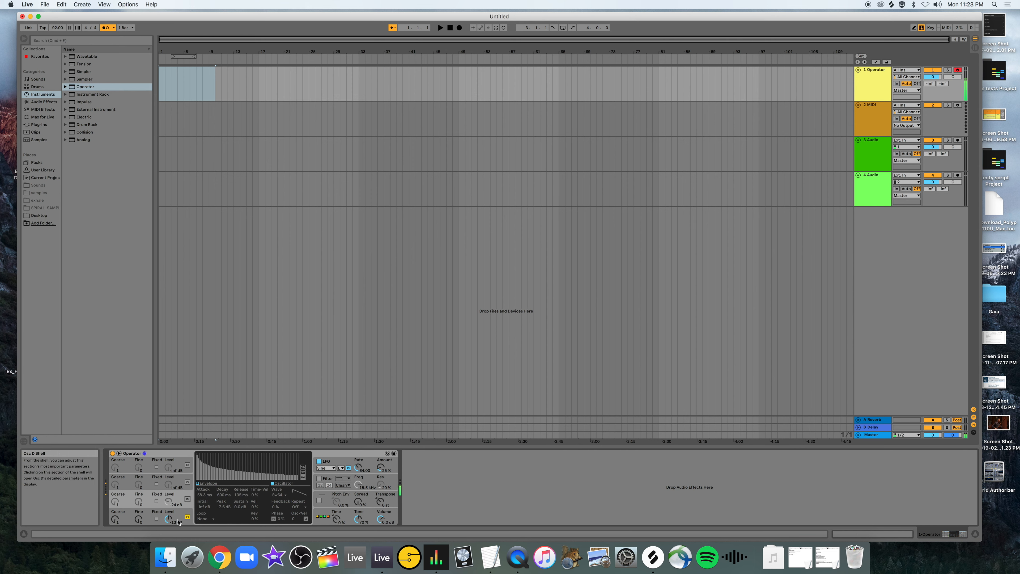
click(319, 497)
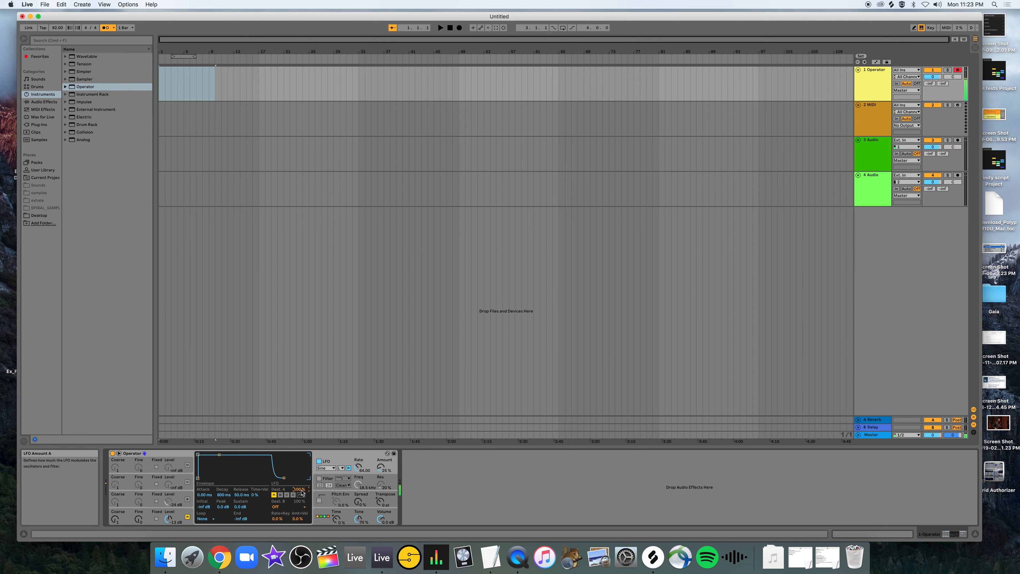
Audition the LFO's modulation of oscillator A and raise the LFO amount to about 40%.
click(274, 496)
key(a)
key(a)
key(a)
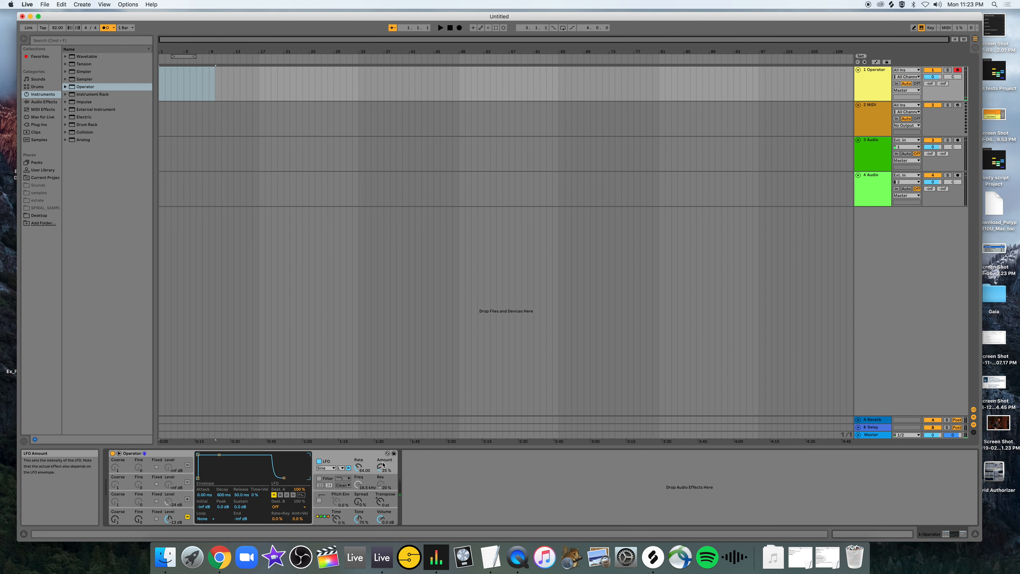
key(a)
key(a)
drag(381, 467, 380, 461)
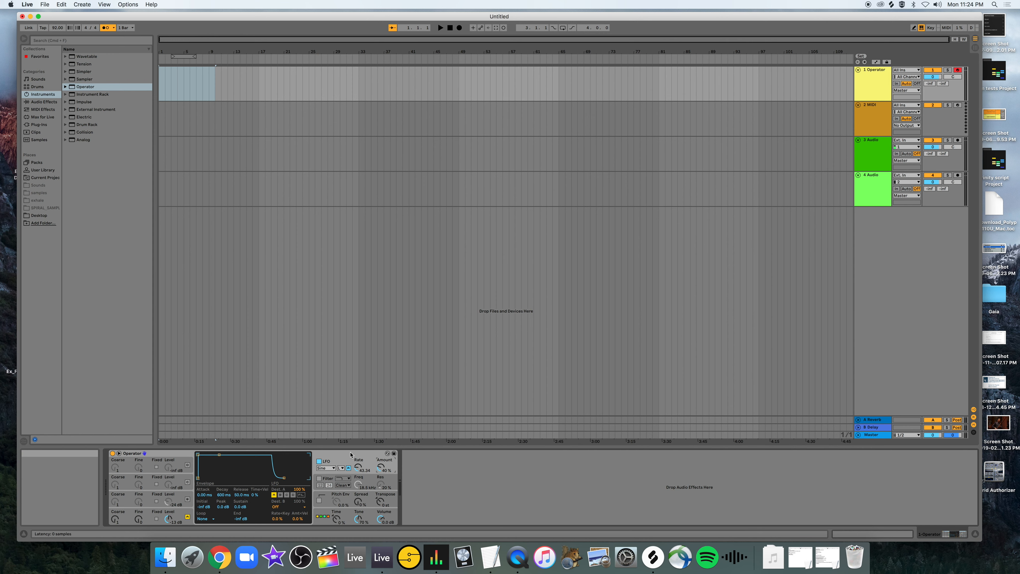
Look through the LFO's Dest. B options, leave it set to Off, and turn on the filter with its settings displayed.
click(277, 507)
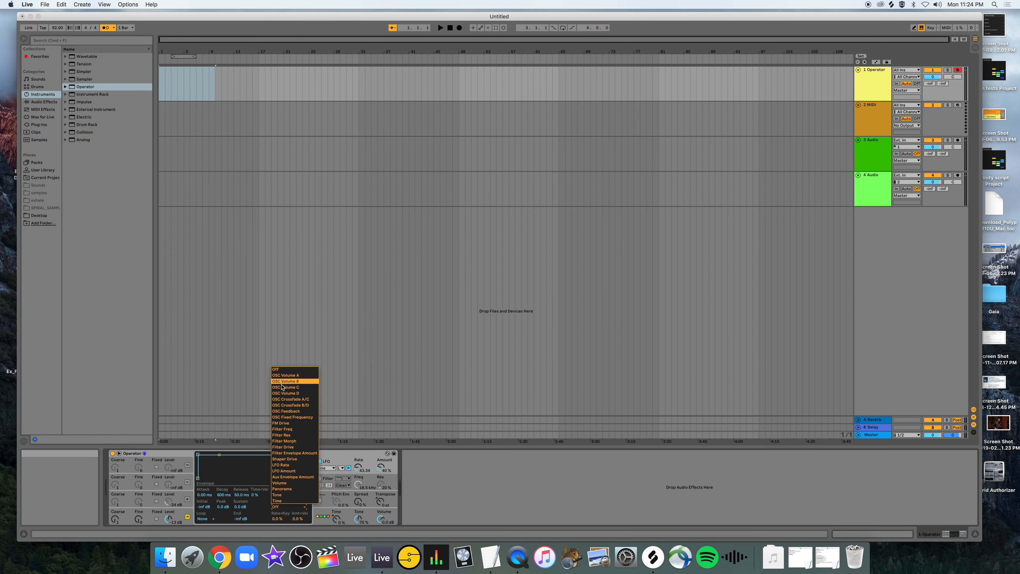
click(334, 476)
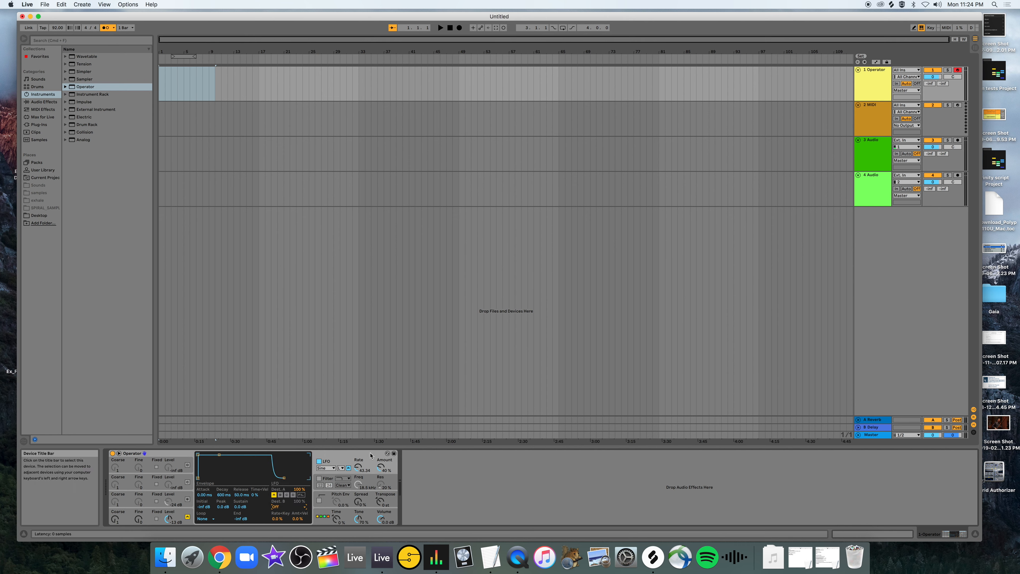
click(330, 477)
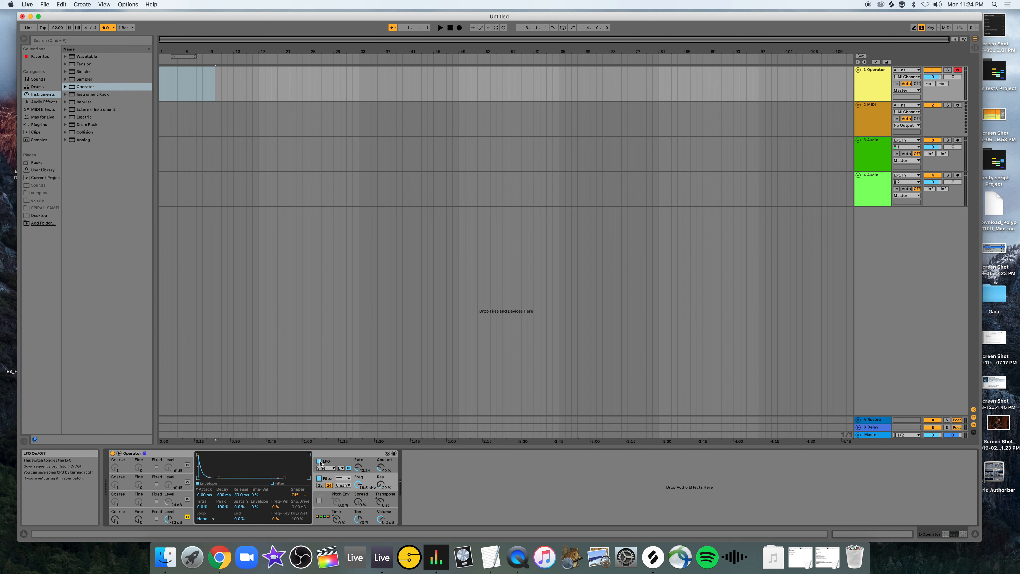
Look through the LFO, filter and oscillator displays, comparing oscillator A's envelope view with its waveform view.
click(328, 462)
click(330, 478)
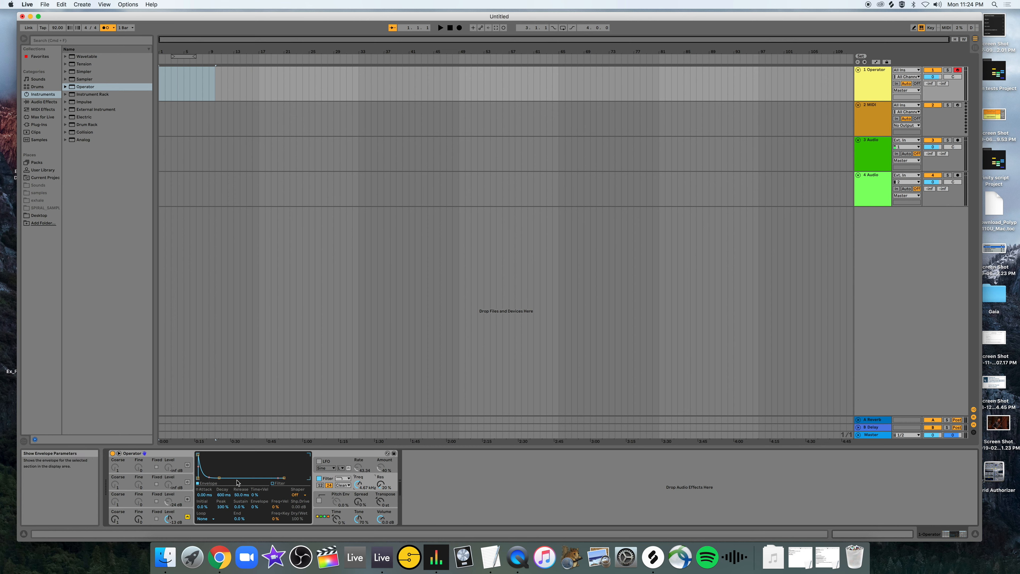
click(333, 463)
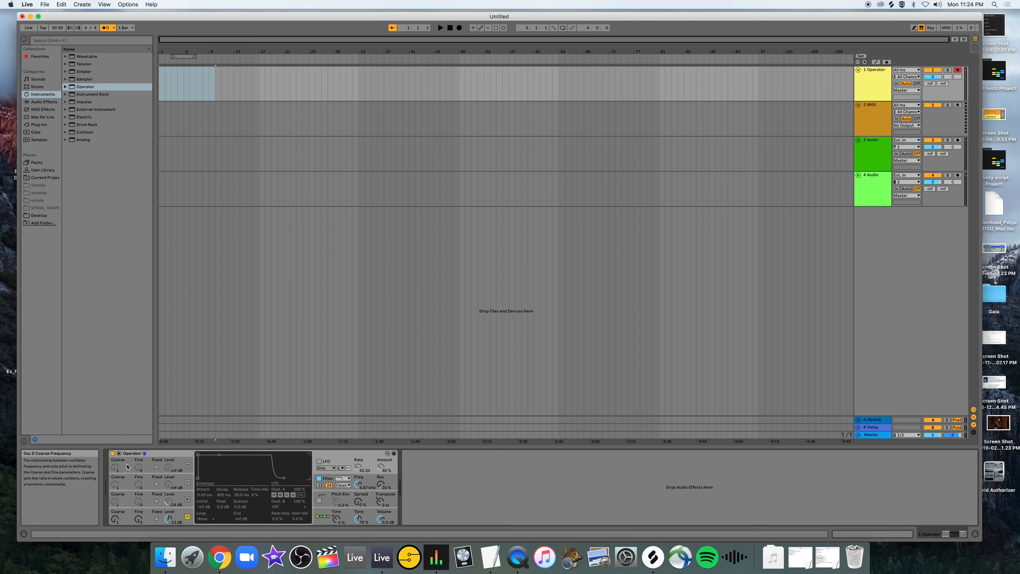
click(127, 485)
click(128, 517)
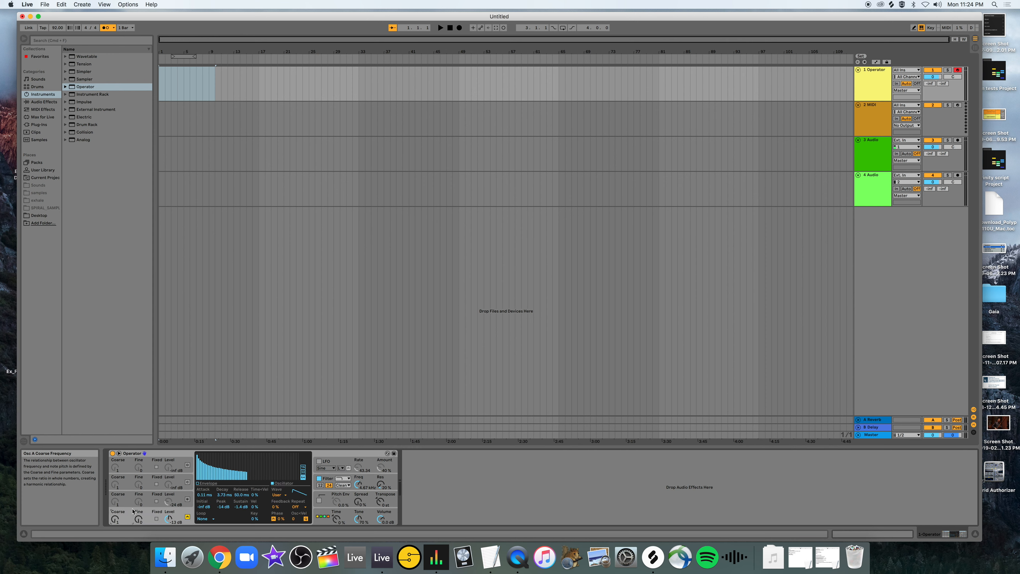
click(198, 484)
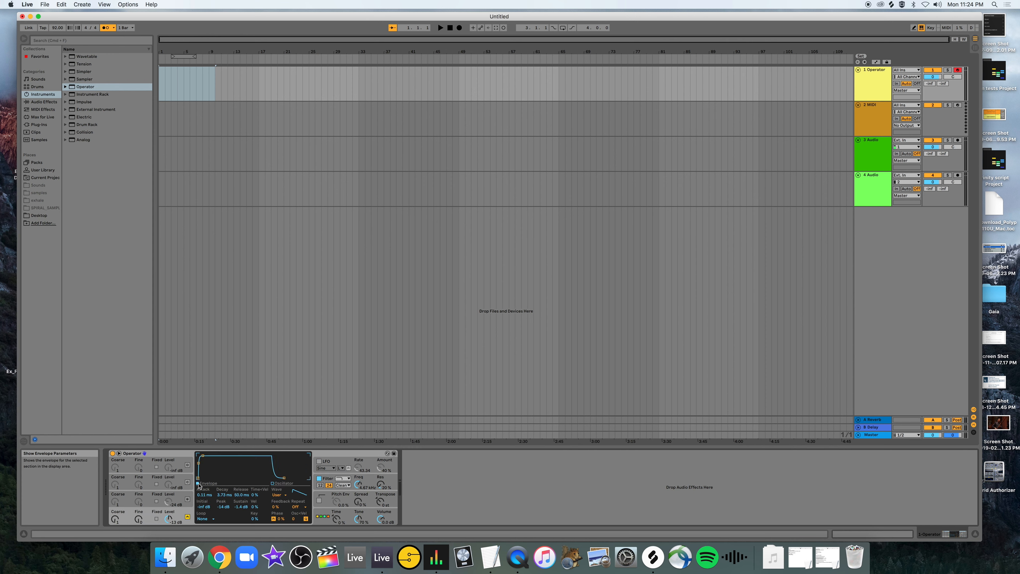
click(272, 483)
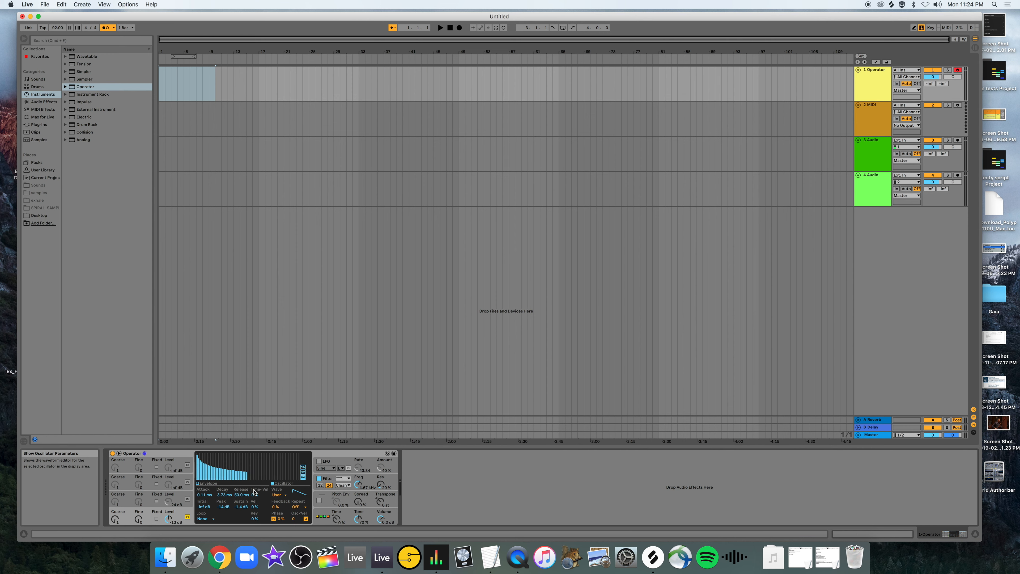
click(197, 484)
click(343, 463)
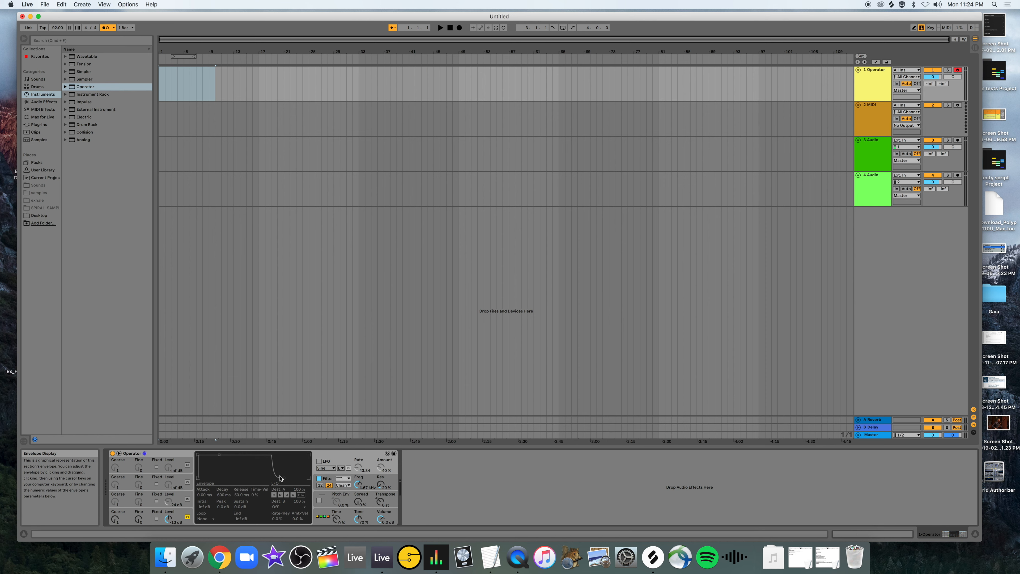
Turn the LFO on and shape the filter envelope with an attack of about 0.7 ms and a 90% peak.
click(319, 460)
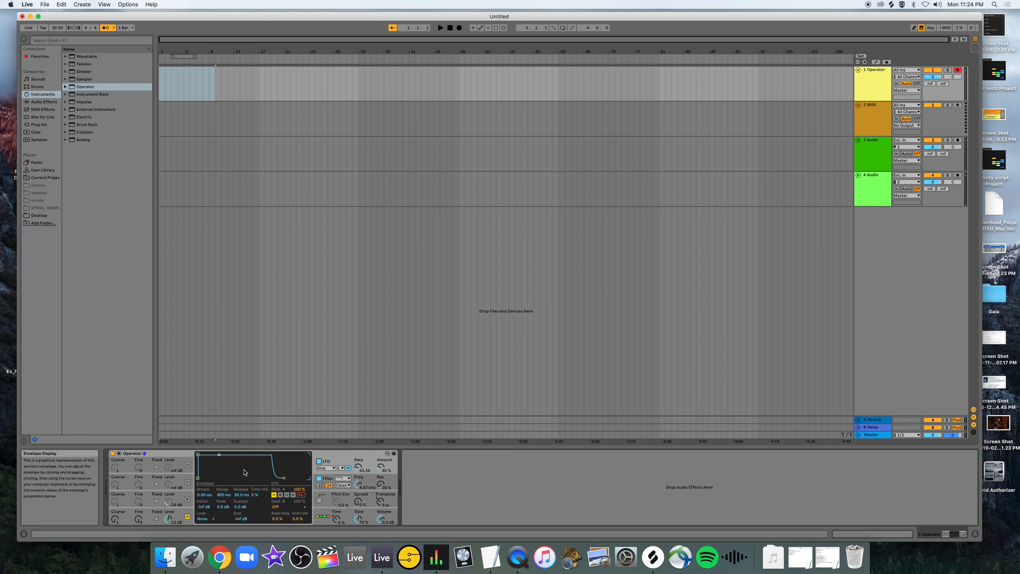
click(325, 479)
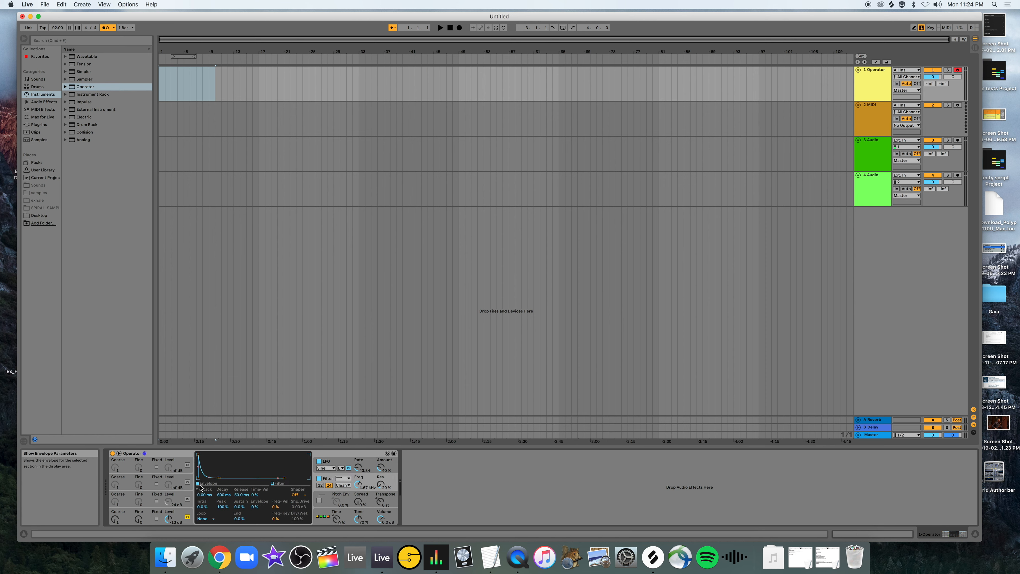
drag(198, 454, 202, 458)
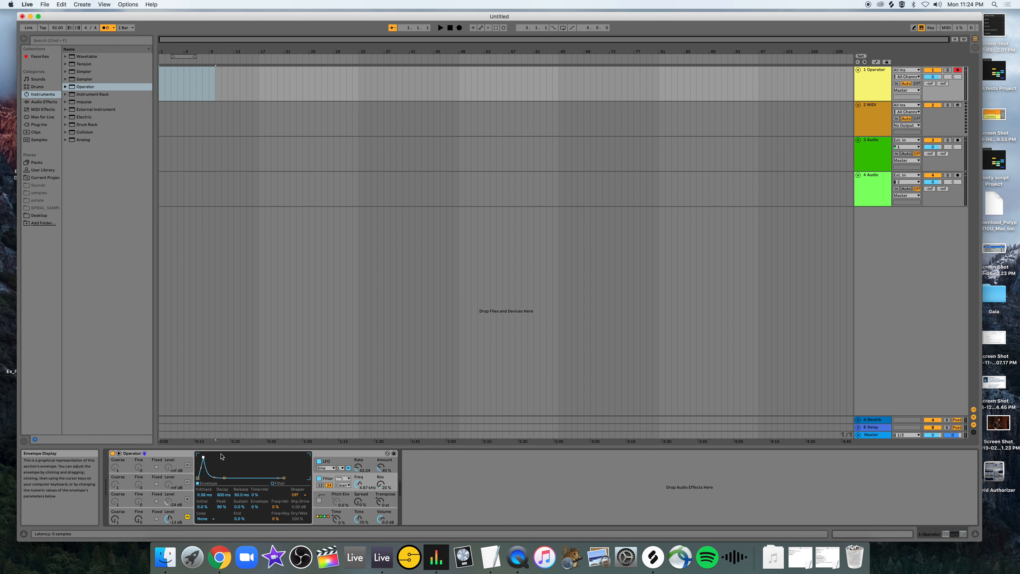
drag(203, 457, 204, 458)
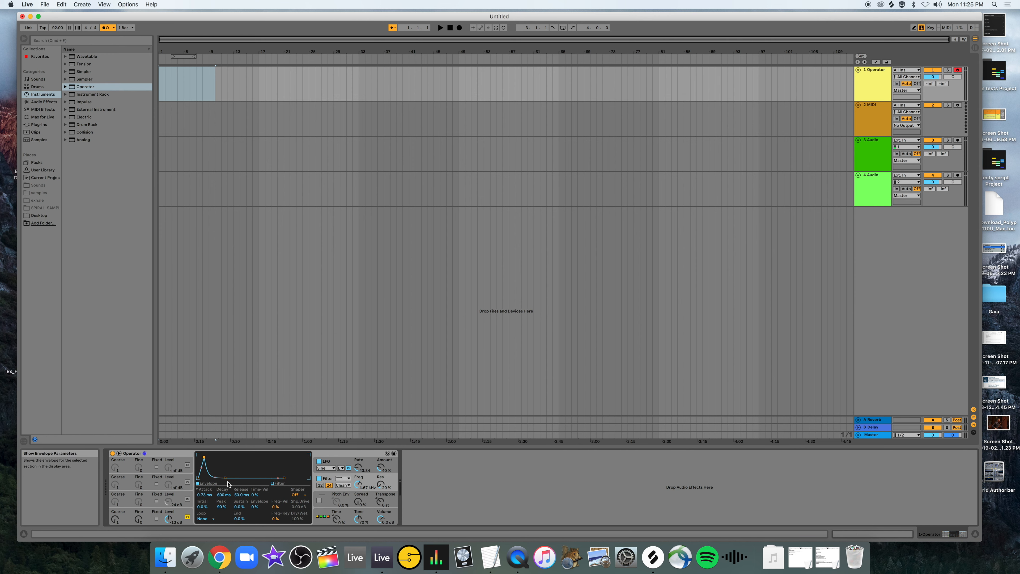
Reshape the filter's frequency response, lowering the cutoff to about 1.2 kHz and raising it to about 3.3 kHz with more resonance.
click(274, 483)
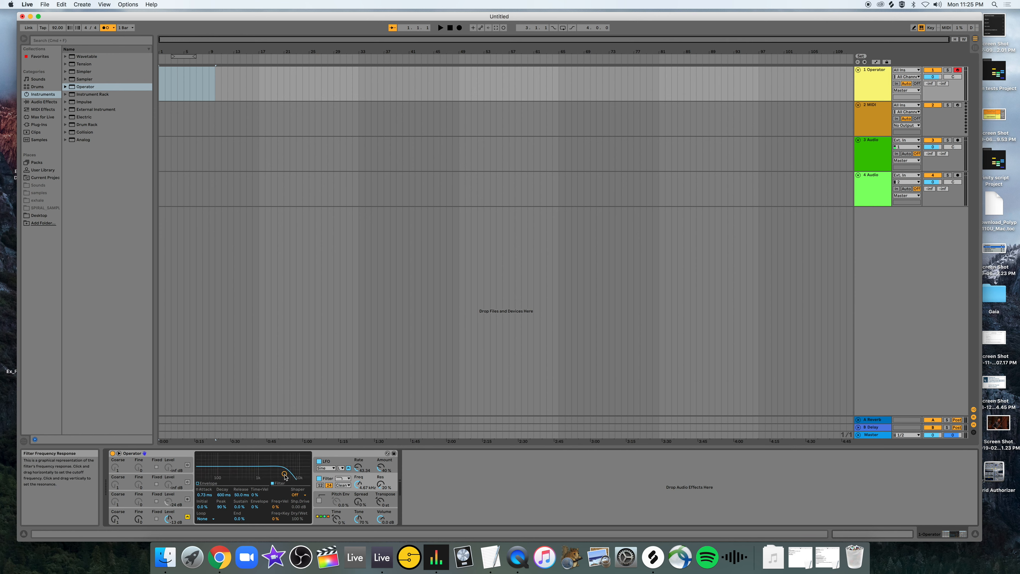
drag(284, 473, 262, 470)
click(199, 484)
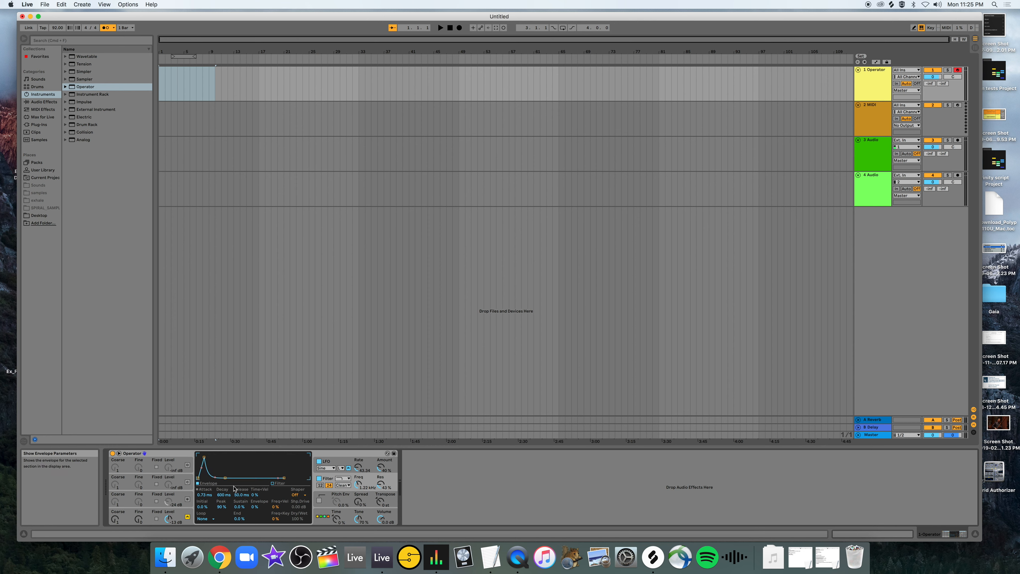
click(273, 484)
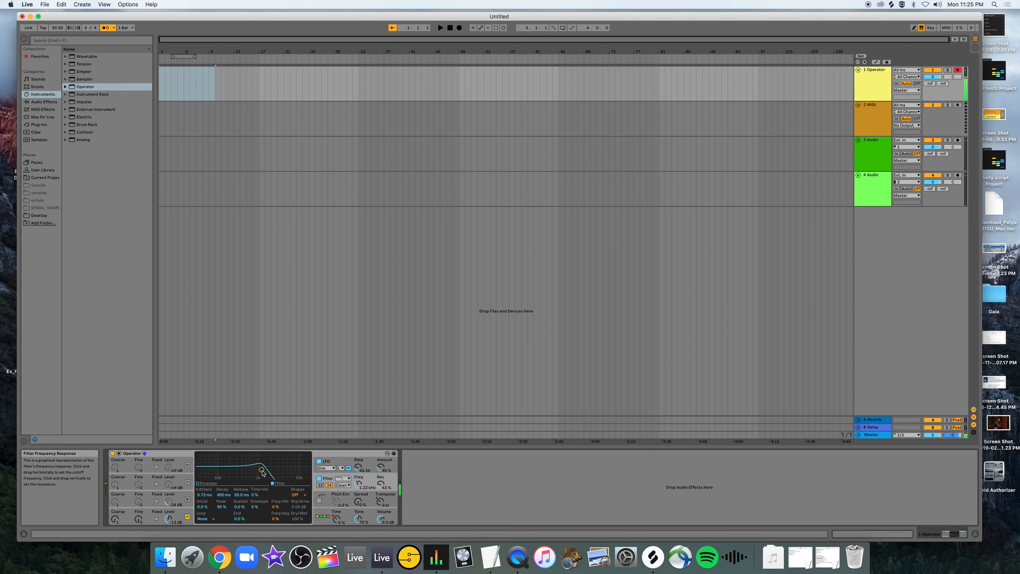
mouse_move(272, 470)
mouse_down()
mouse_move(233, 469)
mouse_move(279, 464)
mouse_up()
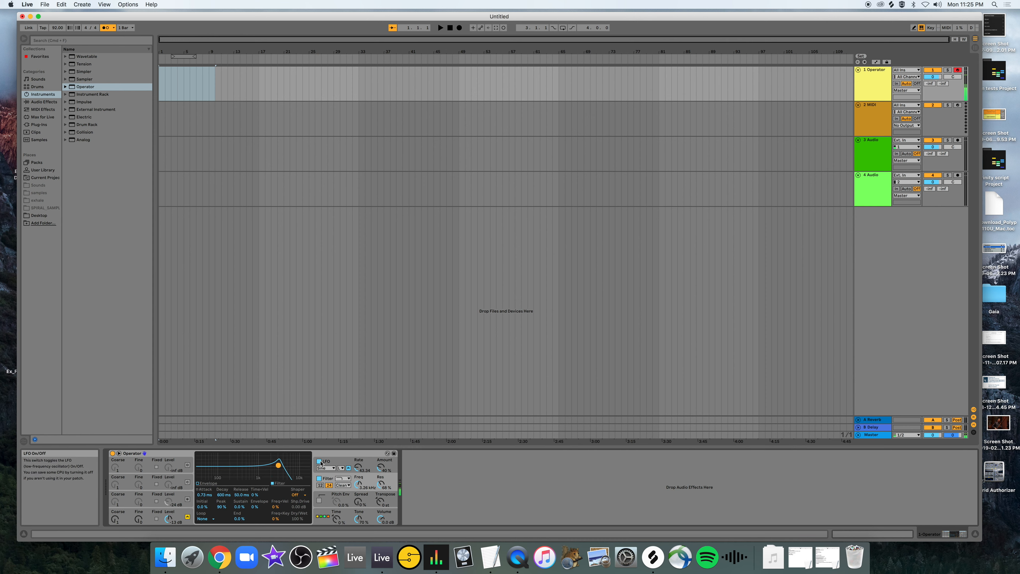
Turn the LFO off, set the filter cutoff to about 1.77 kHz and resonance to about 57%, and view the filter types.
click(319, 461)
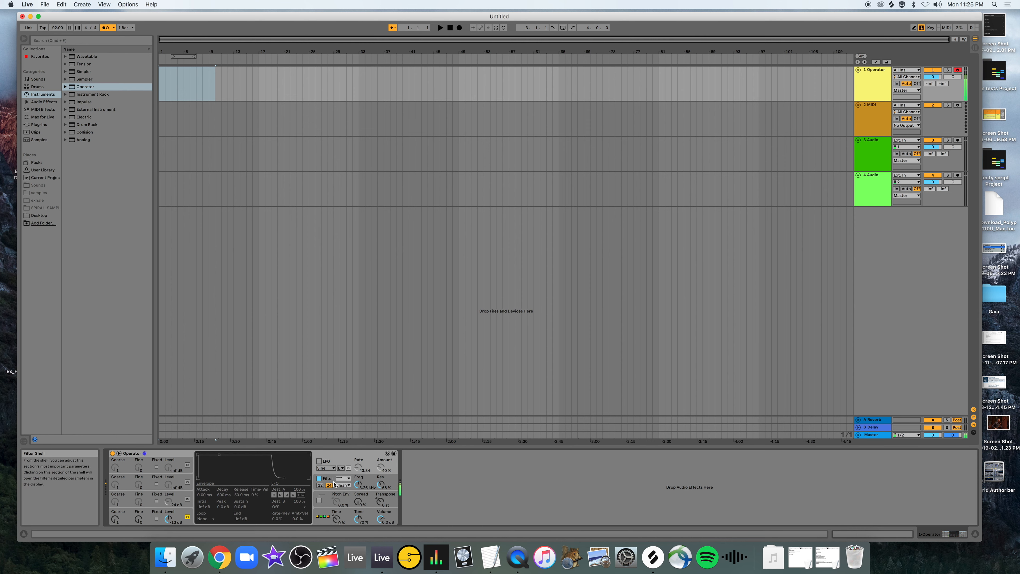
click(360, 481)
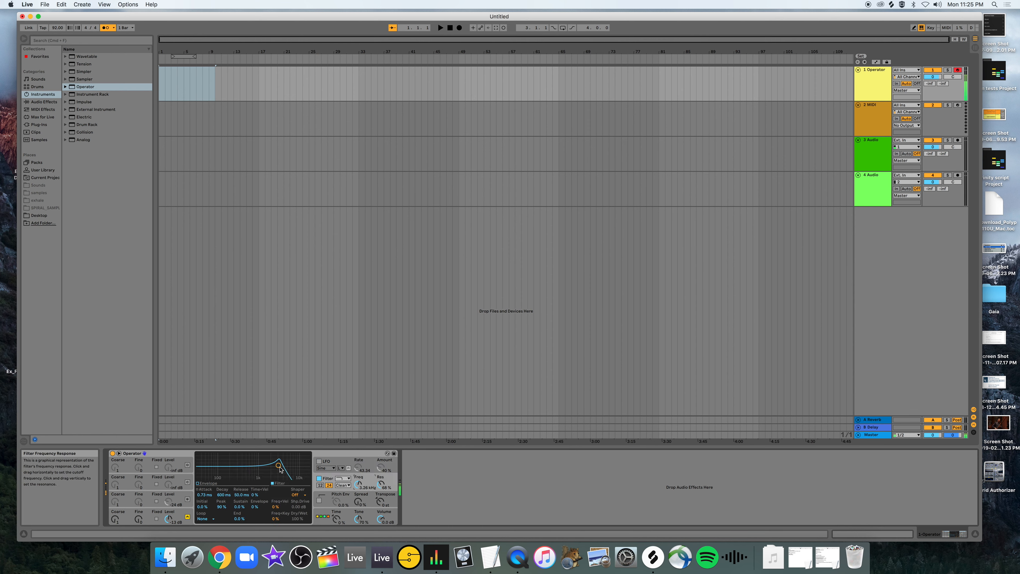
mouse_move(278, 465)
mouse_down()
mouse_move(233, 469)
mouse_move(275, 470)
mouse_up()
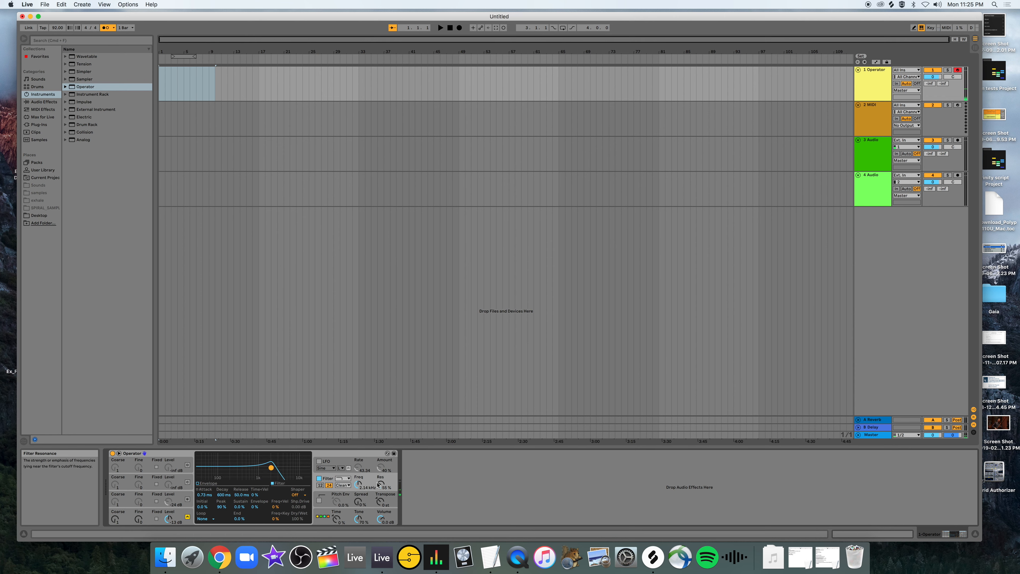
drag(380, 483, 358, 487)
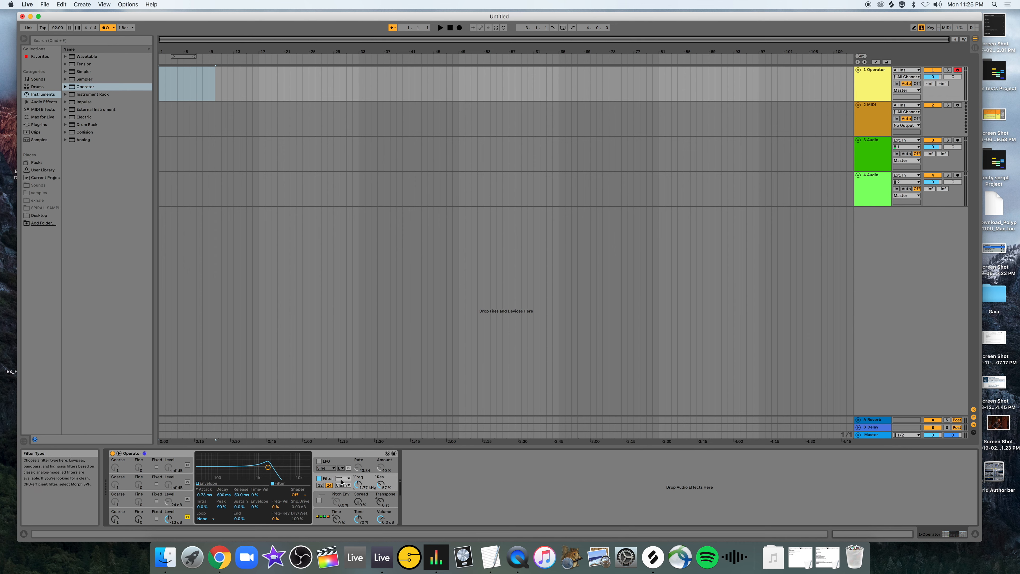
click(341, 479)
click(372, 479)
Turn on the pitch envelope and raise its amount, shaping it to about 1.03 s decay, 5.49 s release, +36 st sustain and -31 st end.
click(349, 501)
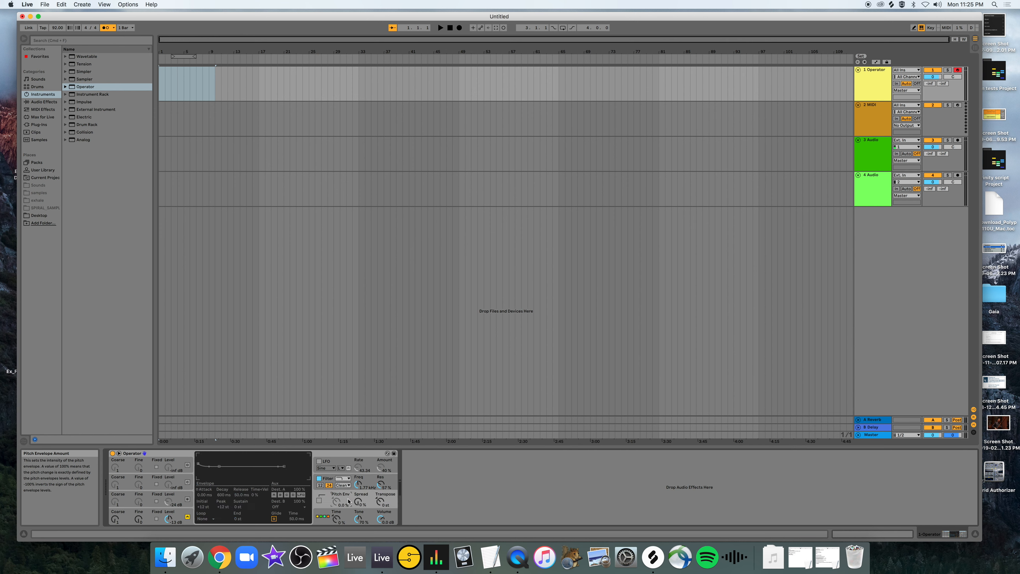
click(319, 500)
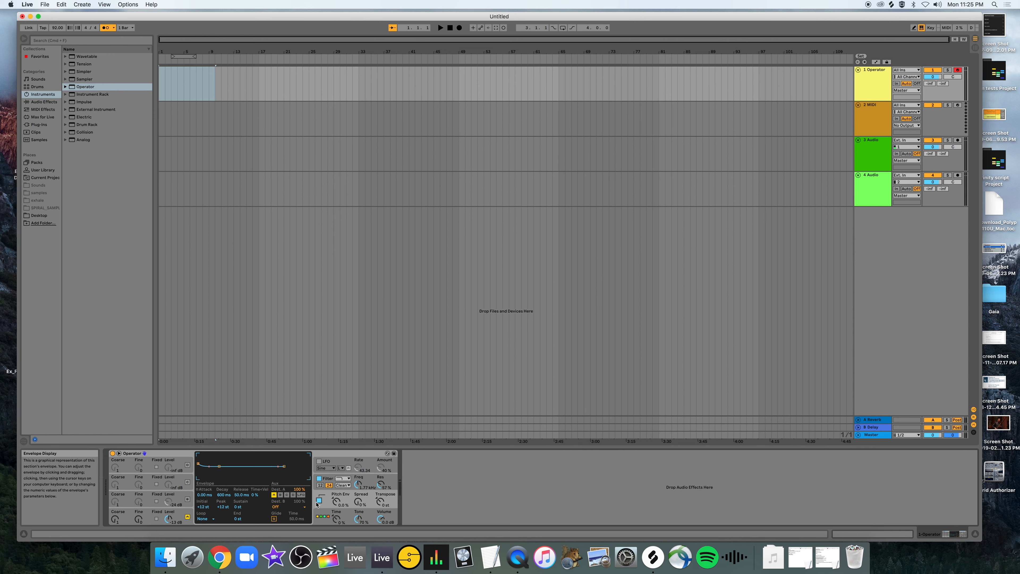
drag(337, 502, 337, 497)
drag(220, 466, 221, 458)
drag(284, 468, 287, 471)
drag(289, 470, 301, 475)
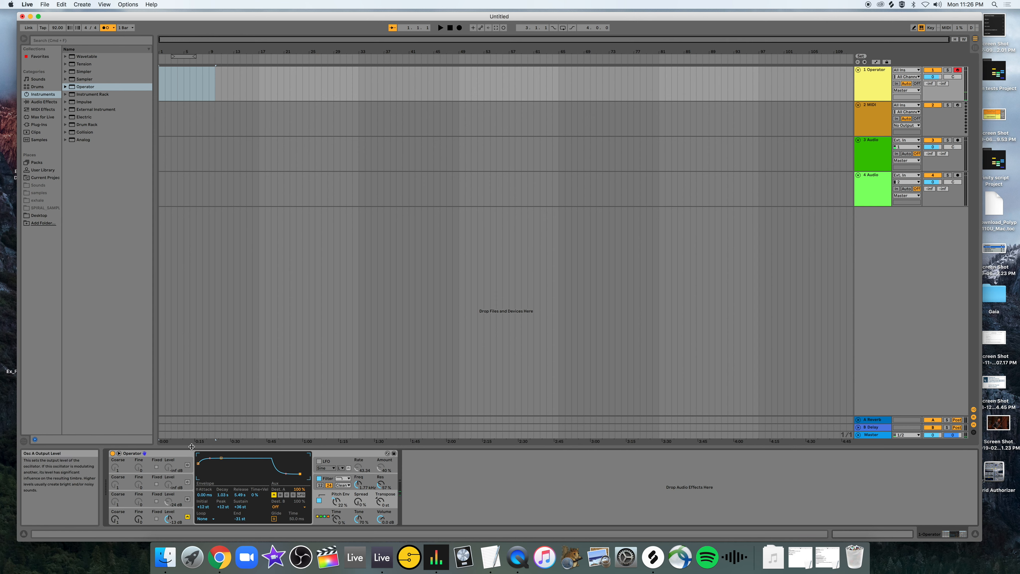
Lengthen oscillator A's envelope release to about 5.7 s and audition it together with the pitch envelope.
click(139, 518)
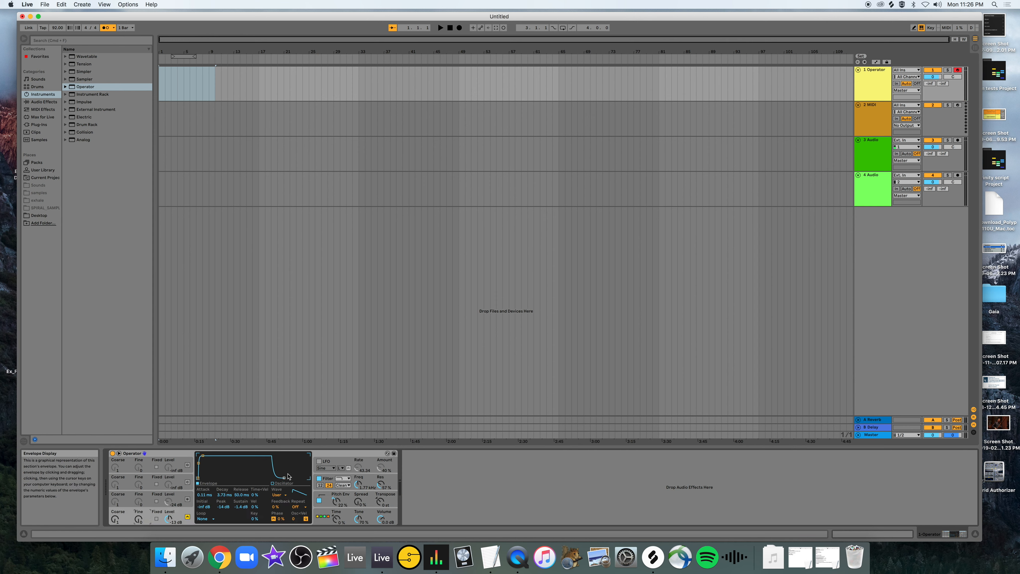
drag(289, 477, 296, 477)
key(a)
click(328, 500)
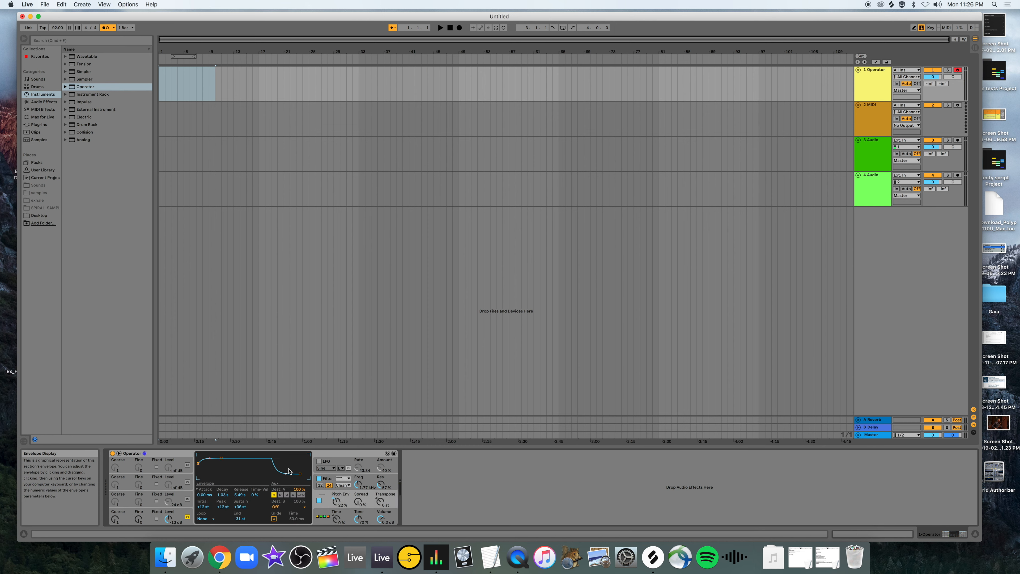
key(a)
click(146, 518)
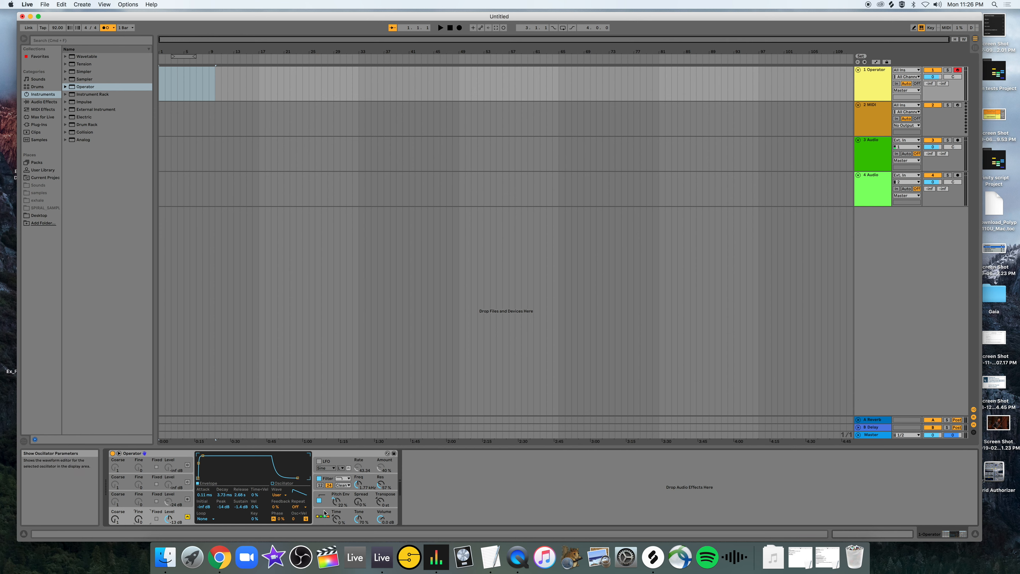
click(330, 502)
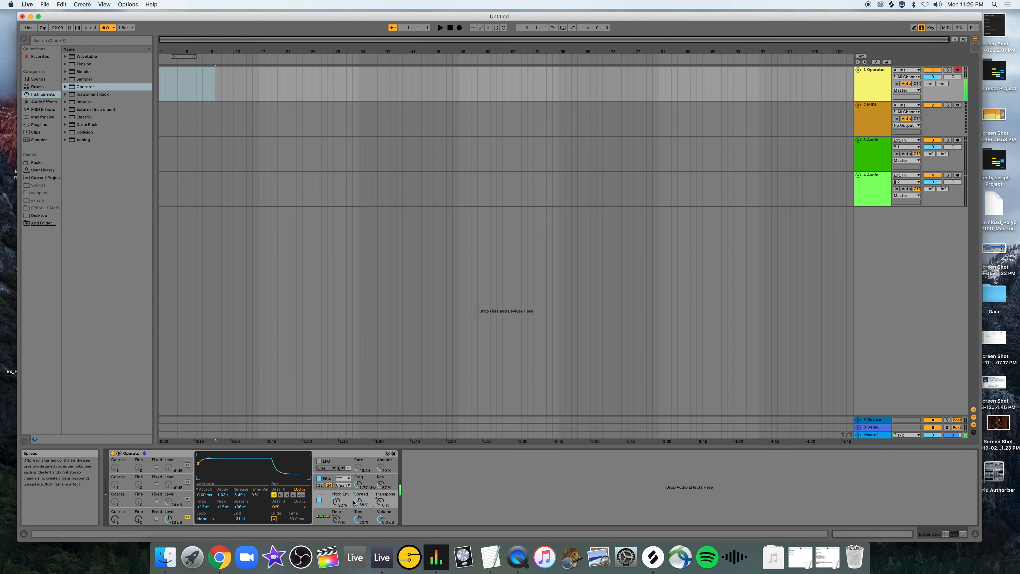
Change oscillator A's waveform from the user-drawn shape to Saw 64.
click(138, 519)
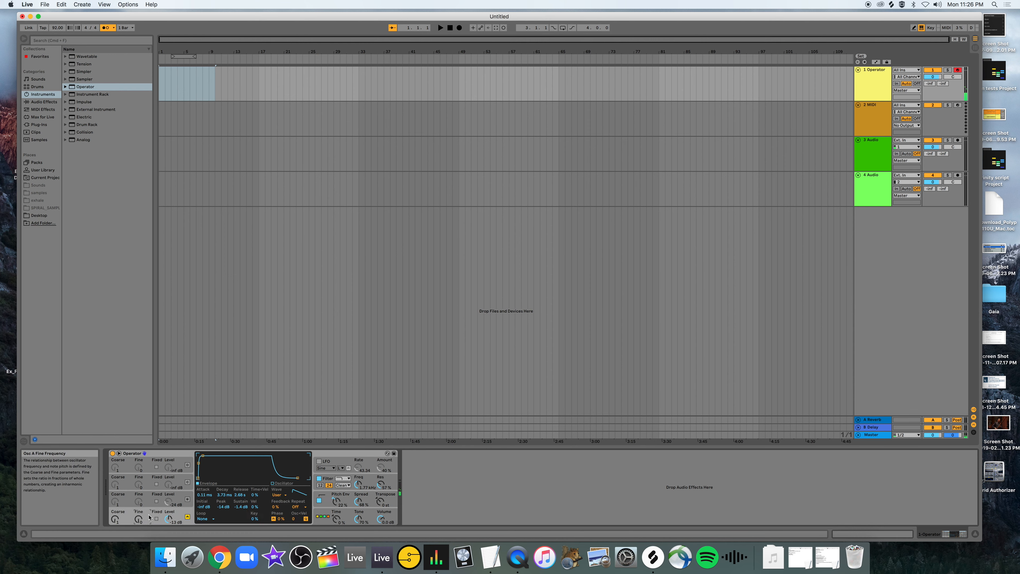
click(280, 496)
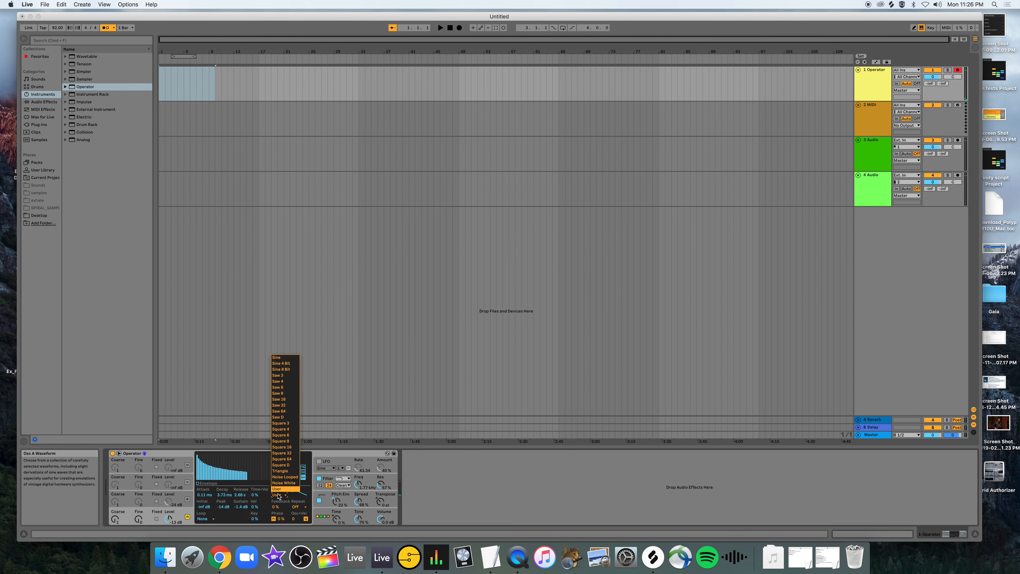
click(282, 411)
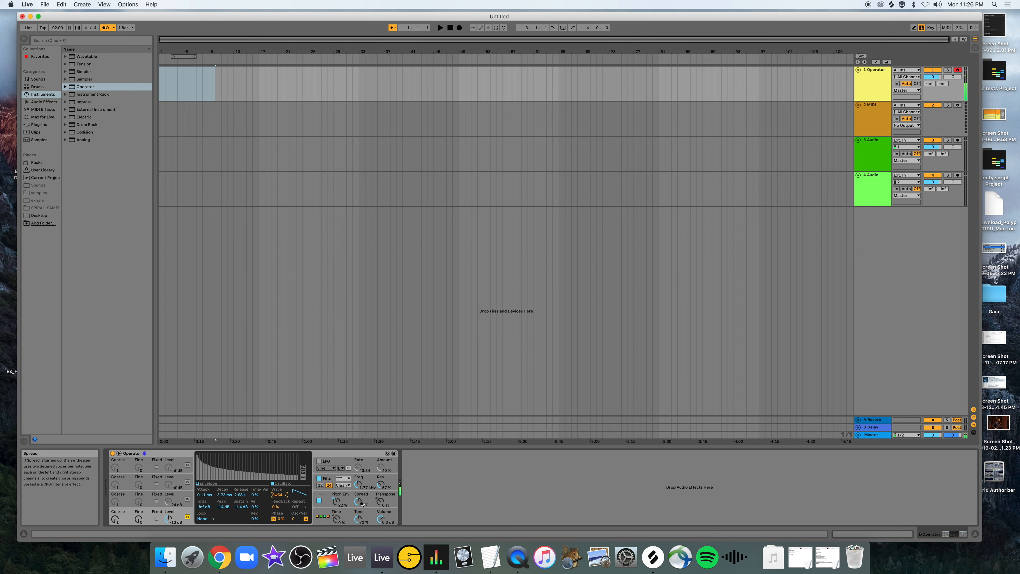
Audition different Spread amounts and turn the pitch envelope off.
drag(361, 503, 360, 482)
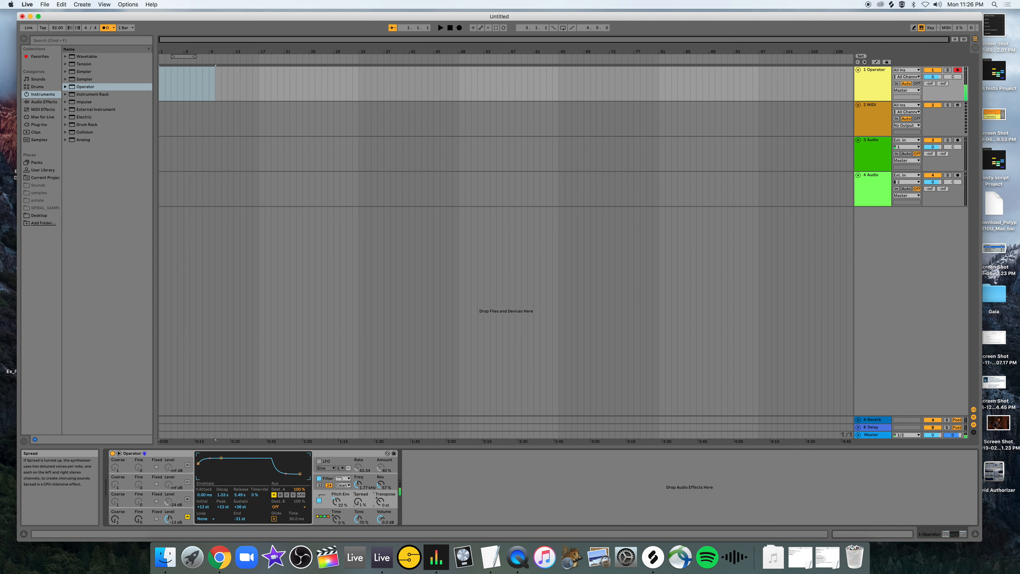
drag(359, 504, 358, 478)
mouse_move(358, 504)
mouse_down()
mouse_move(359, 535)
mouse_move(359, 491)
mouse_up()
click(319, 501)
Turn on oscillator B and set its waveform to Square 6.
click(188, 500)
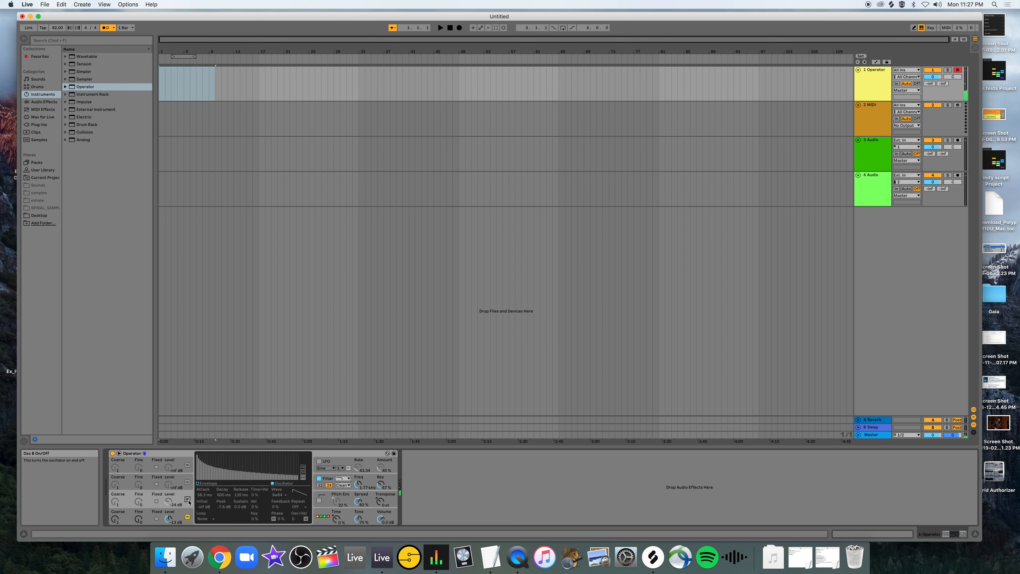
click(188, 499)
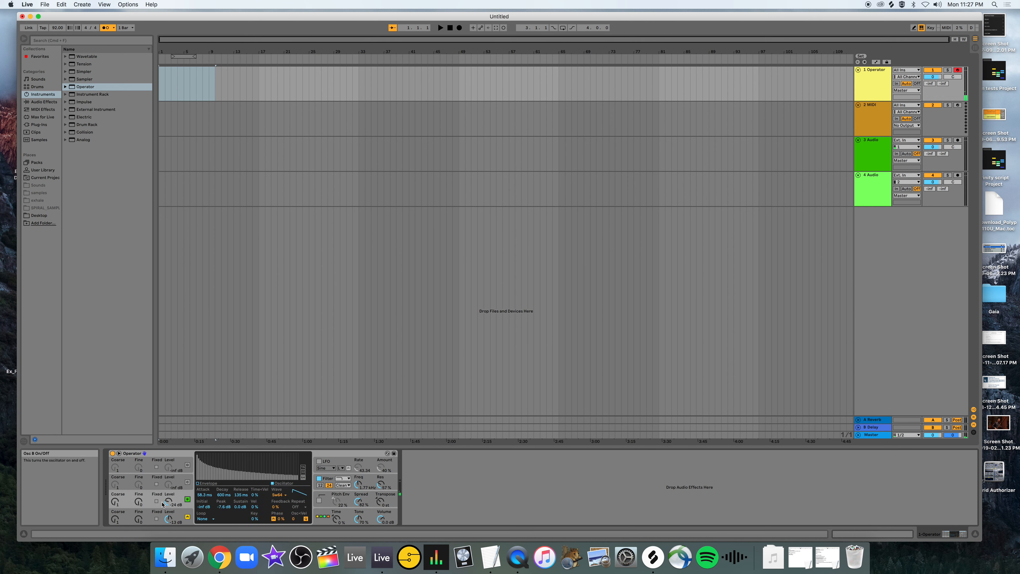
click(280, 497)
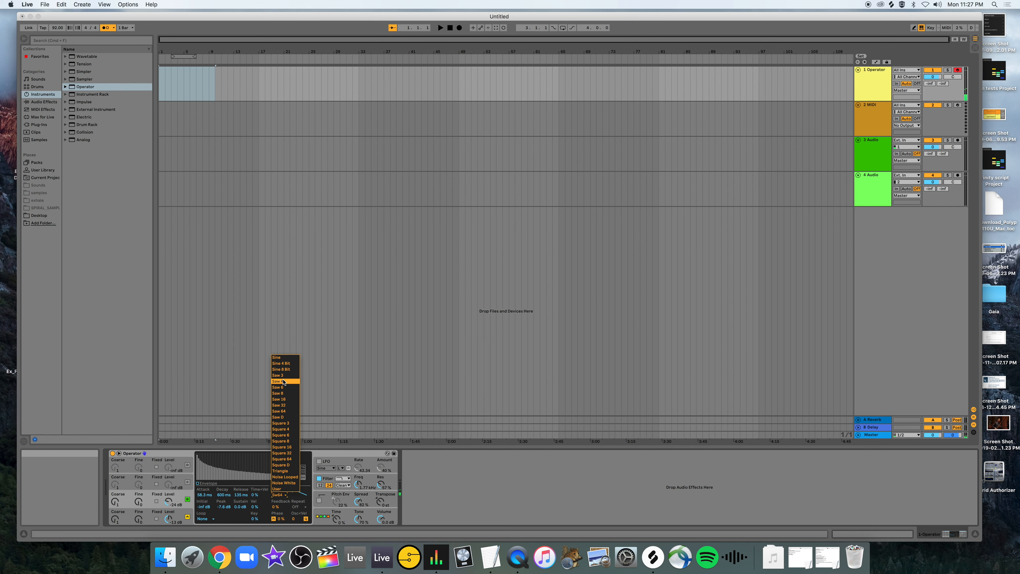
click(280, 435)
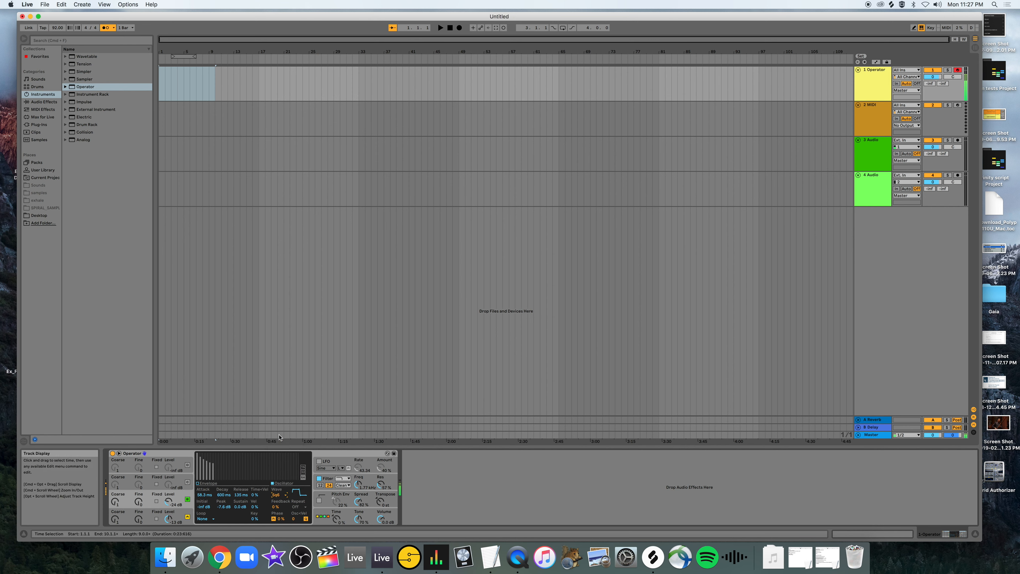
Compare the sound with and without Spread, finish at 0%, and lower the instrument's overall volume.
click(357, 503)
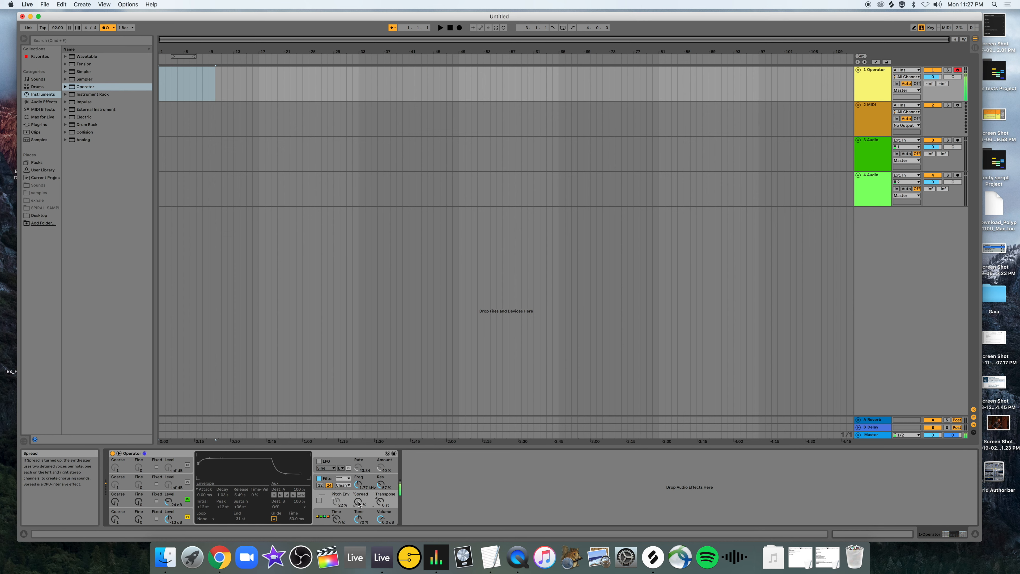
mouse_move(358, 502)
mouse_down()
mouse_move(357, 486)
mouse_move(359, 503)
mouse_up()
drag(358, 502, 359, 513)
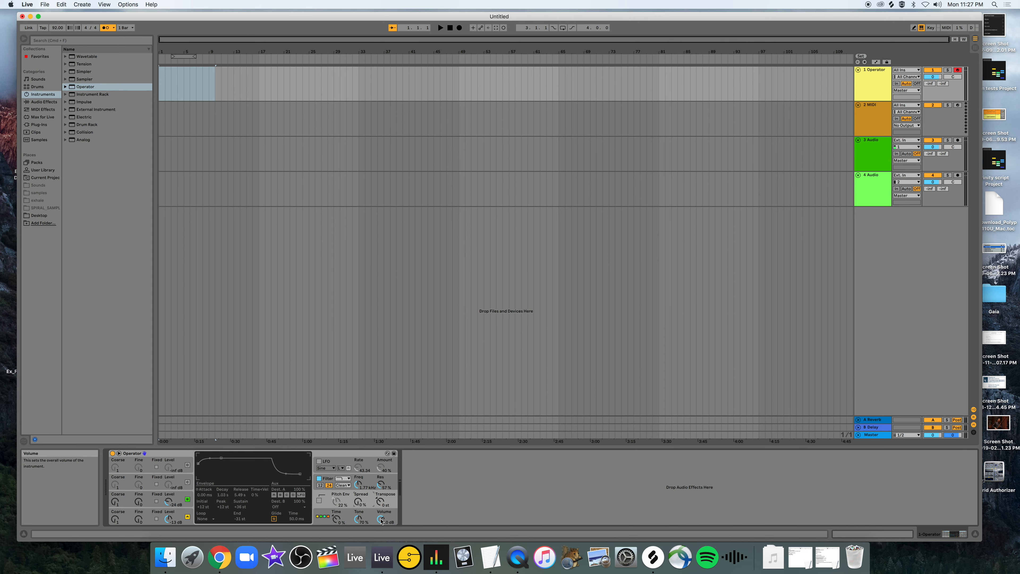
mouse_move(381, 519)
mouse_down()
mouse_move(382, 533)
mouse_move(379, 516)
mouse_up()
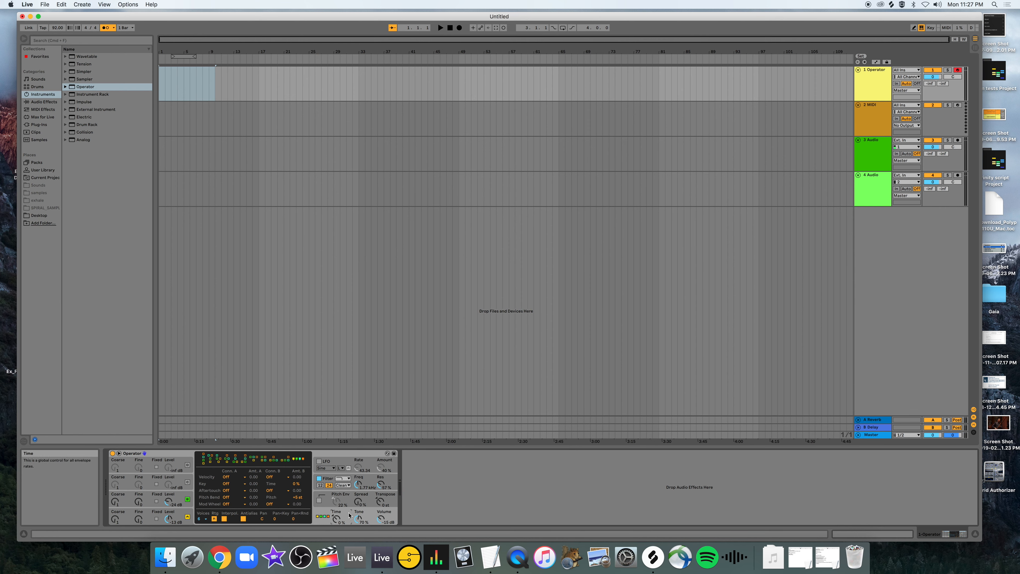
Review the settings of oscillators D, C, B and A in turn.
click(148, 465)
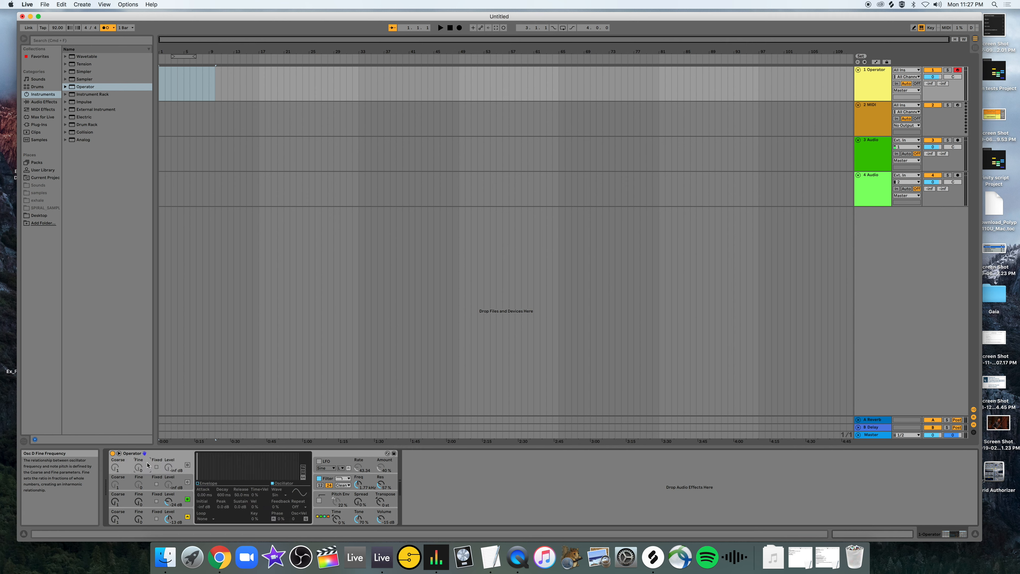
click(147, 482)
click(148, 496)
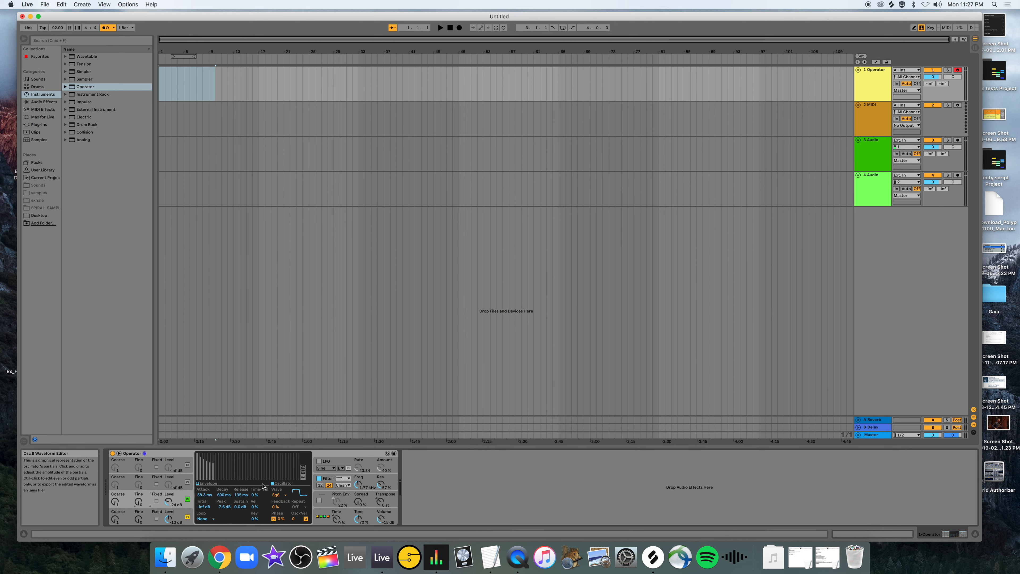
click(149, 518)
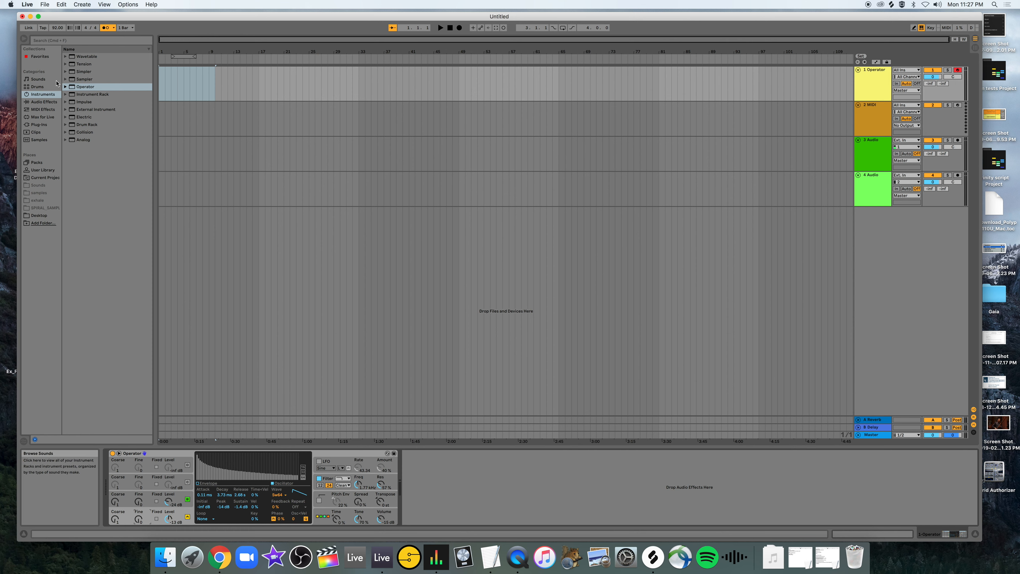
Load the Plucked.adv preset from Operator's Piano & Keys presets.
click(66, 87)
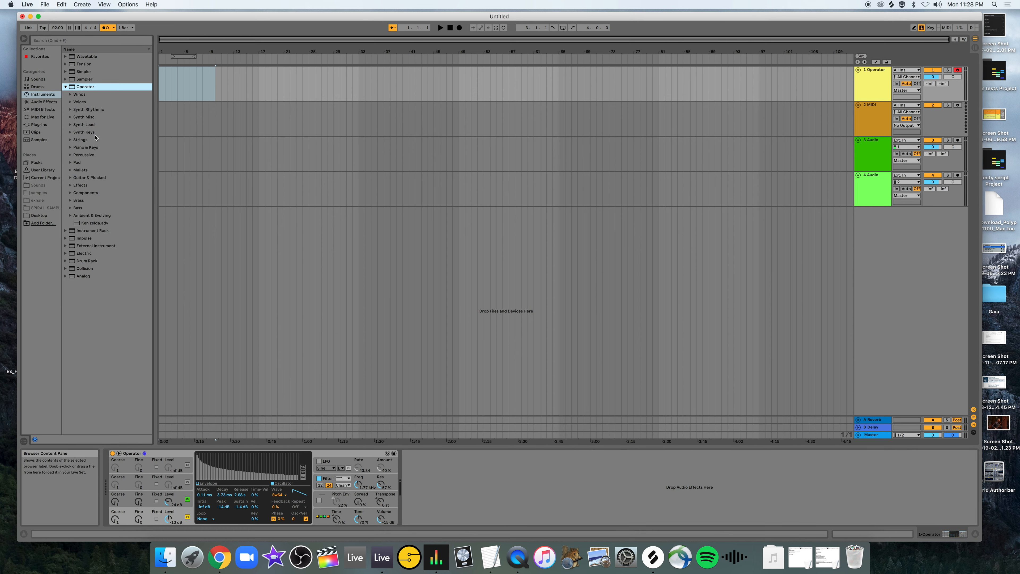
click(76, 148)
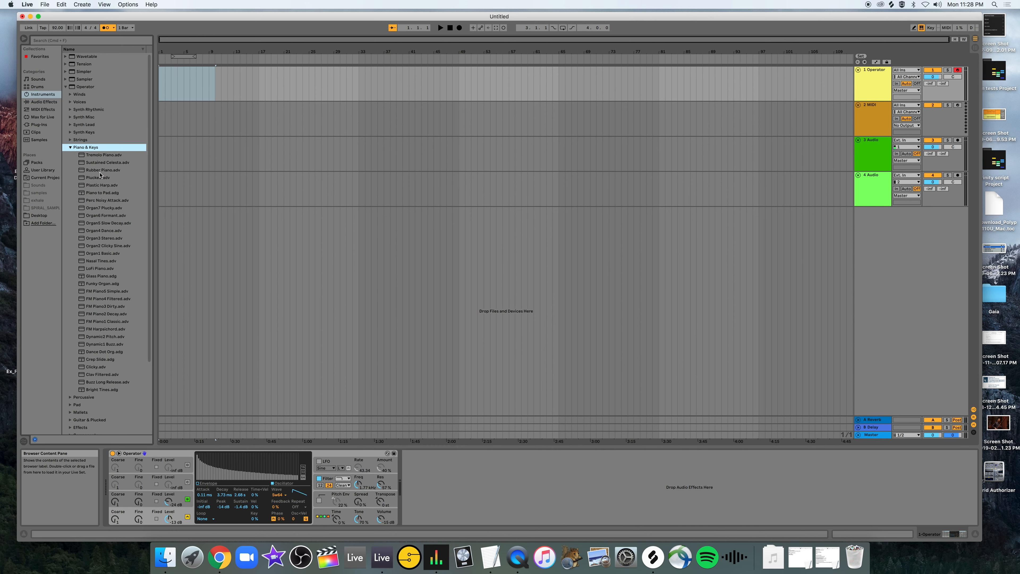
double_click(94, 178)
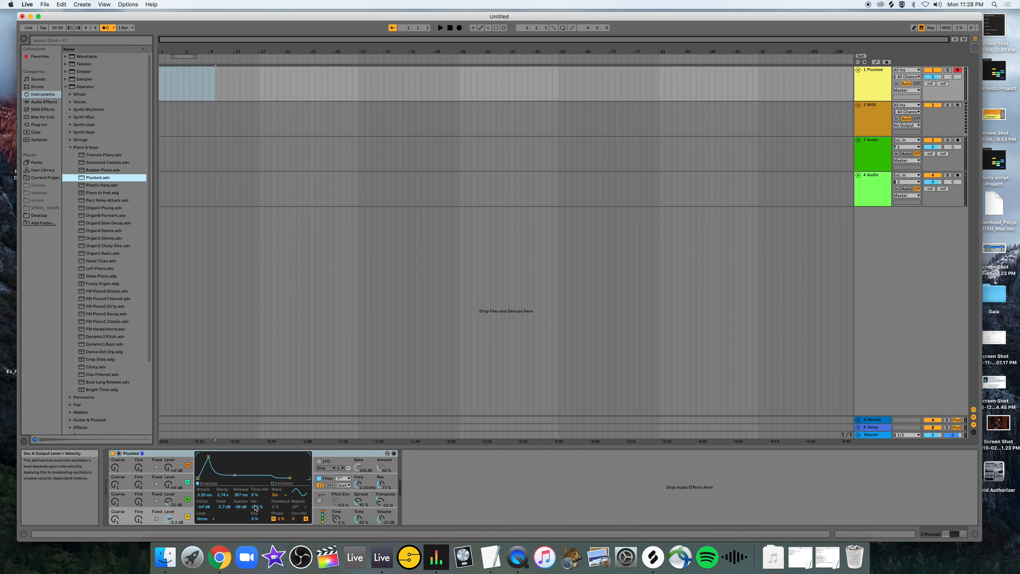
Examine the Plucked preset's global, LFO, filter and pitch settings while auditioning it.
click(323, 519)
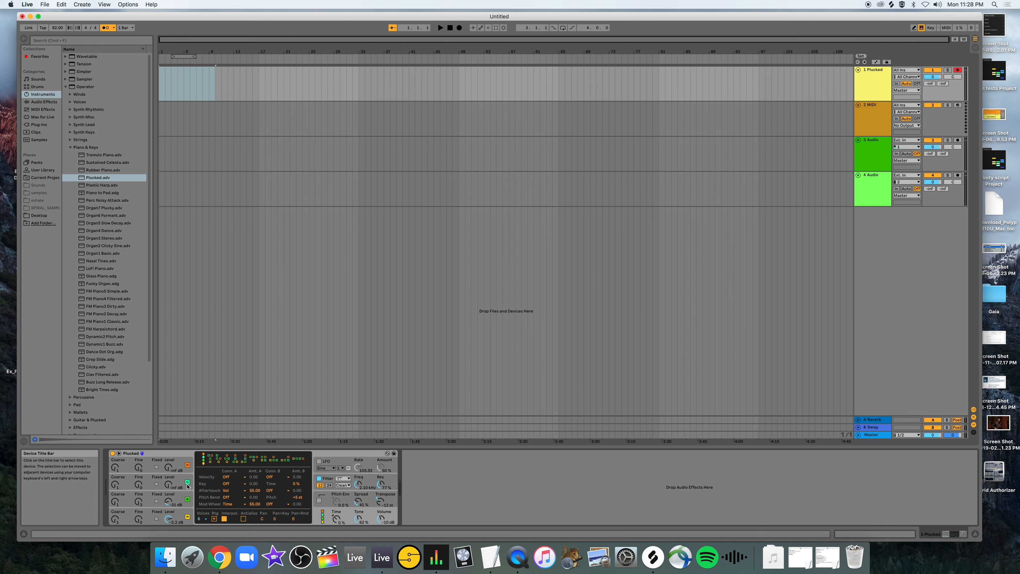
click(334, 461)
click(368, 483)
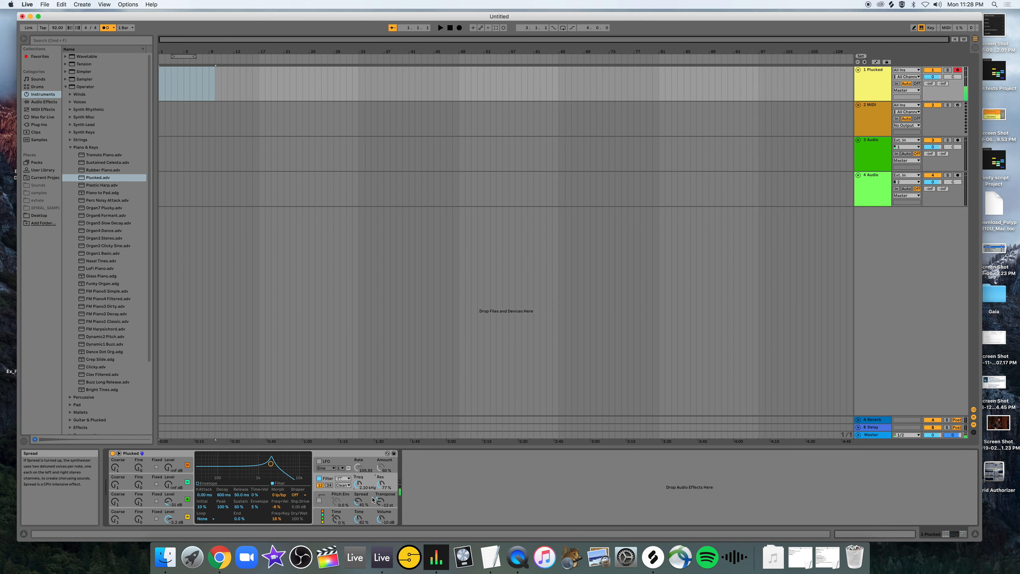
click(370, 498)
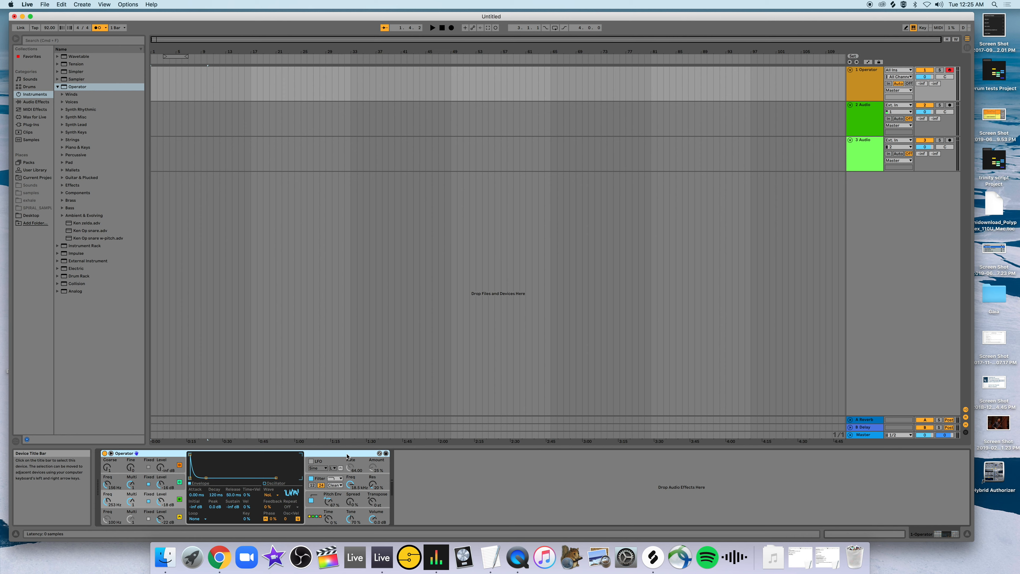
Load a fresh Operator on the MIDI track and turn off oscillators B, C and D, leaving only A sounding.
key(Delete)
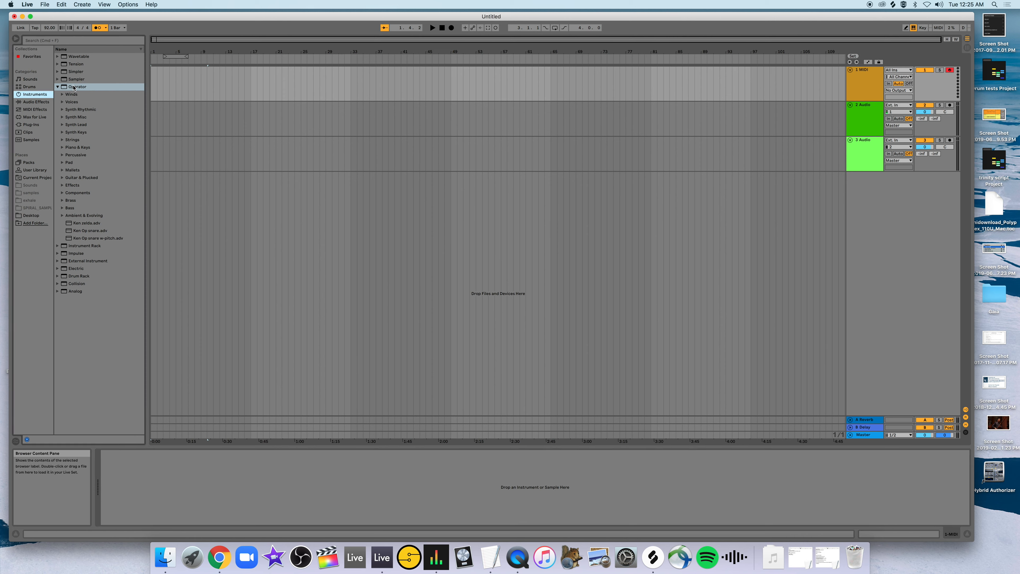
drag(72, 86, 195, 500)
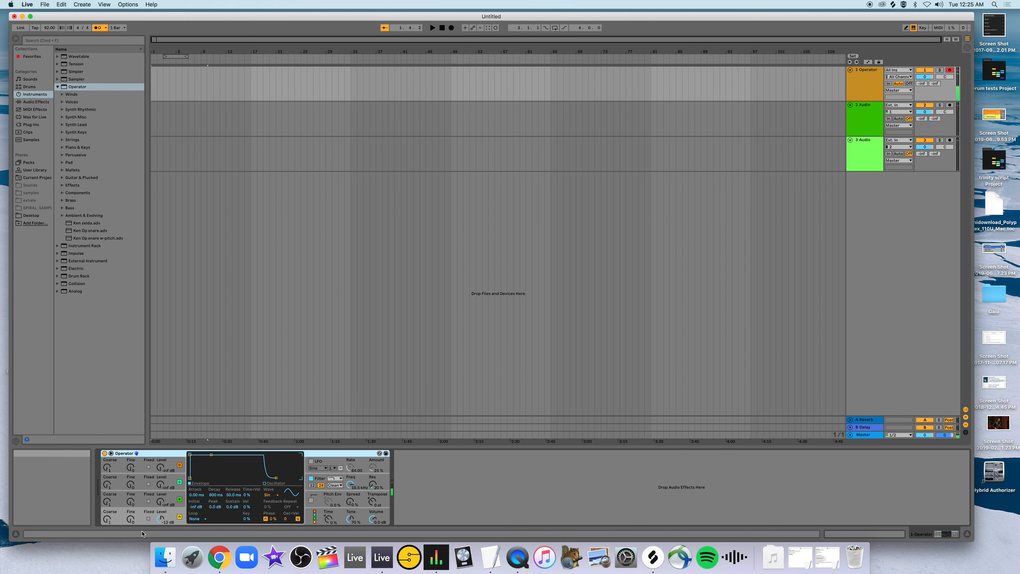
click(180, 499)
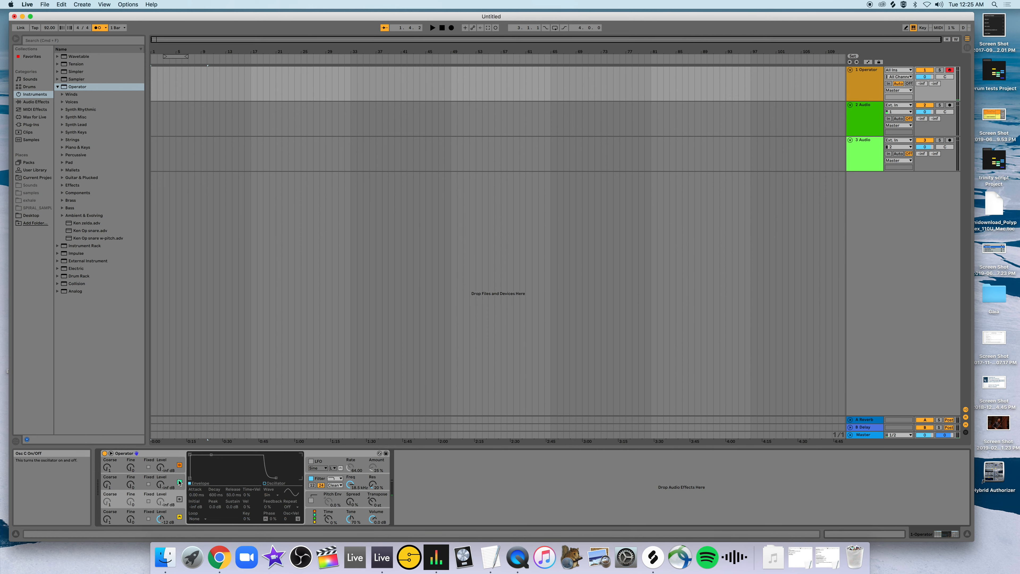
click(179, 482)
click(179, 465)
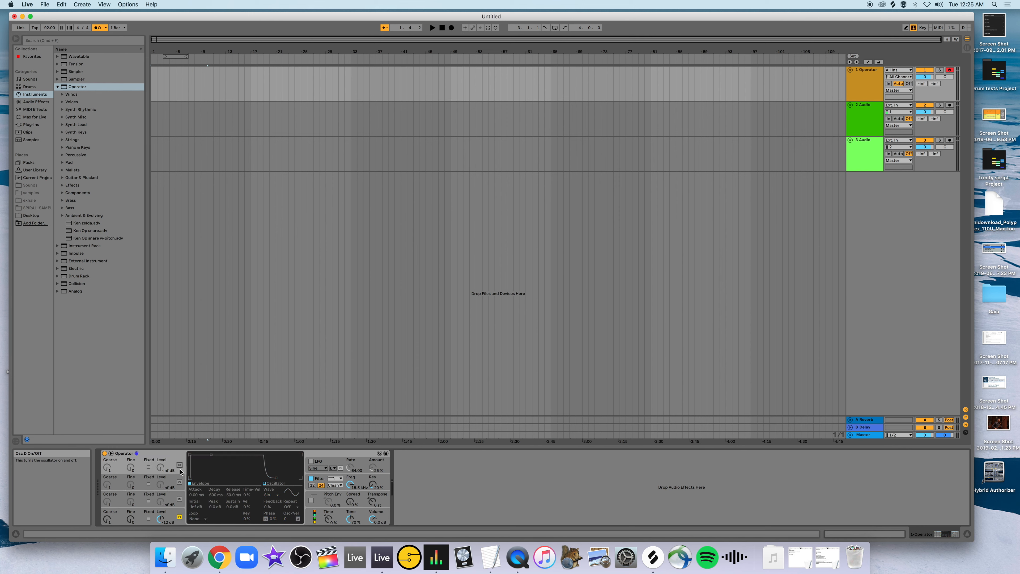
key(a)
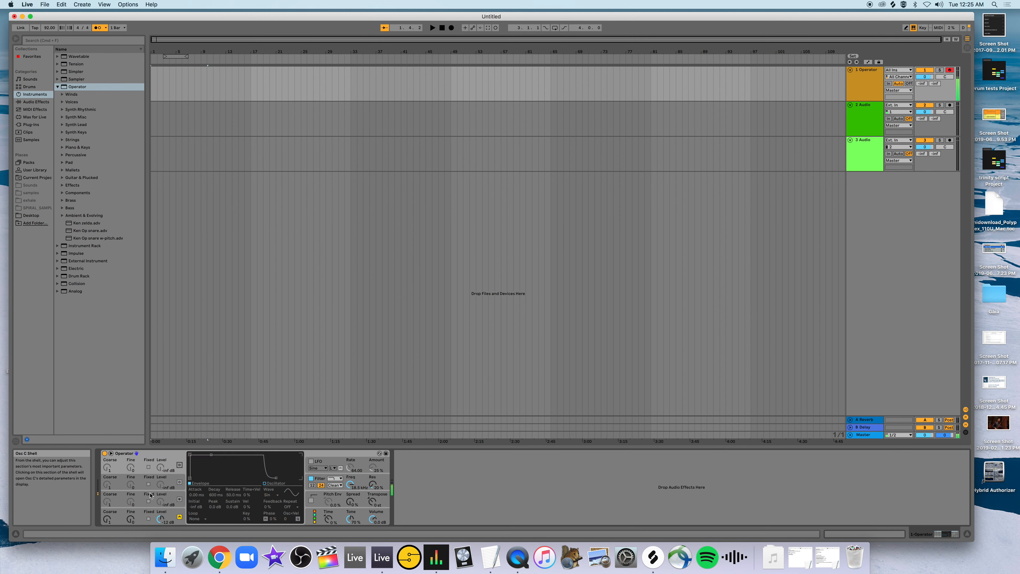
Switch oscillator A to fixed frequency mode, set its frequency to 55 Hz, and audition it.
click(149, 519)
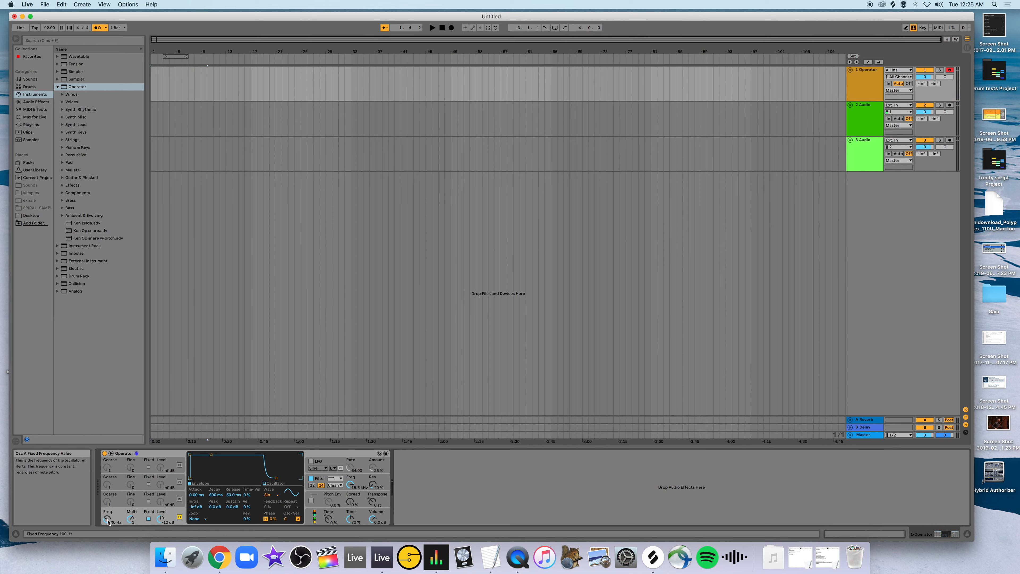
key(a)
text(55)
key(Return)
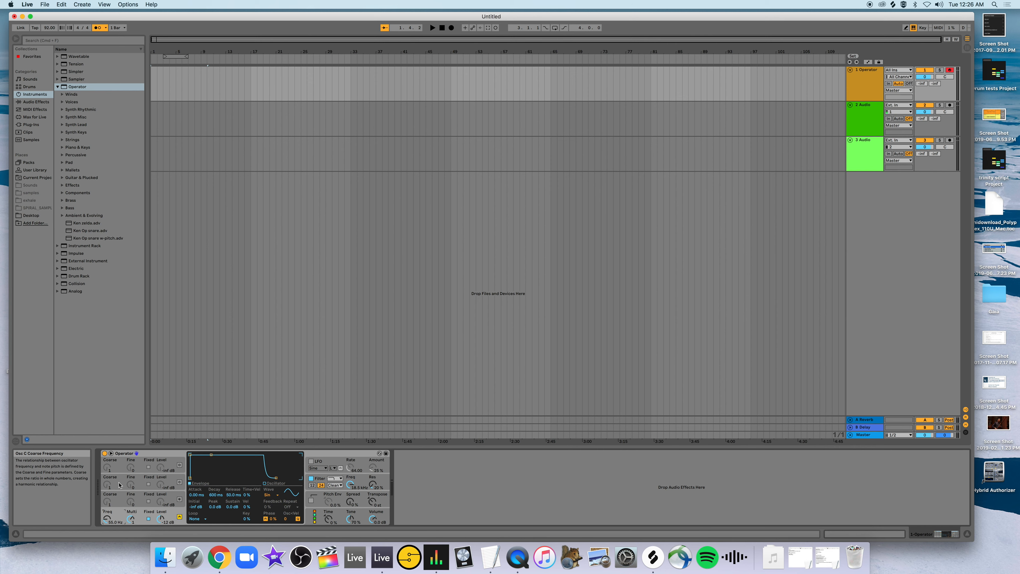
key(a)
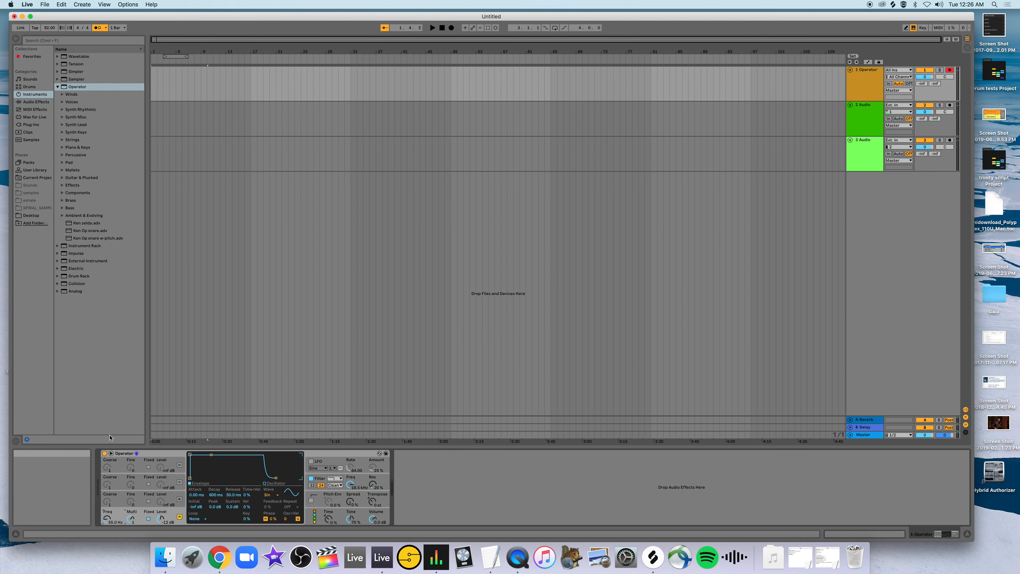
key(a)
Check the sound's pitch with a Tuner audio effect placed after Operator and remove the Tuner.
click(36, 102)
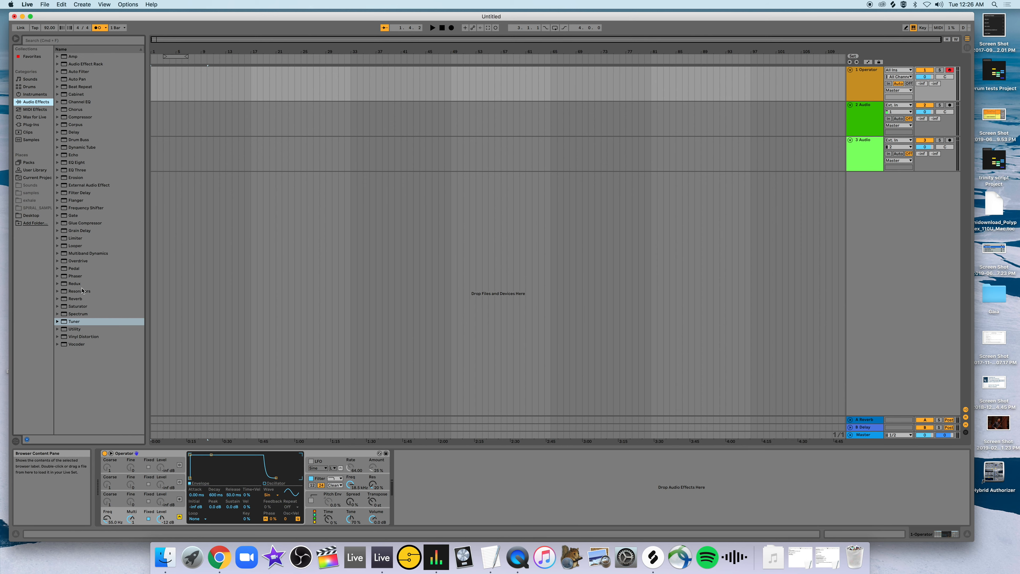
drag(76, 321, 407, 481)
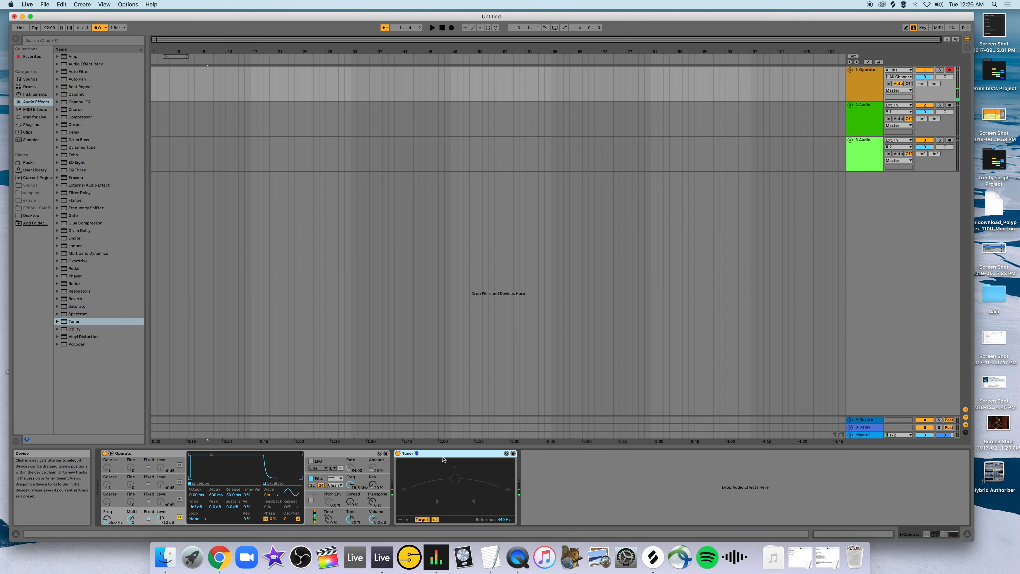
key(Delete)
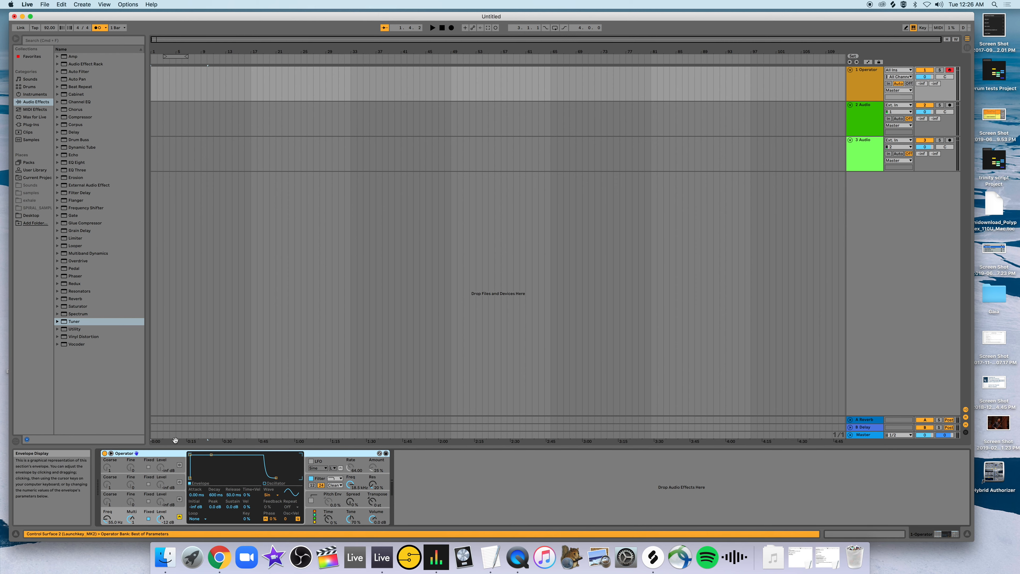
Lower oscillator A's envelope sustain to -inf dB and audition shorter and longer decays, ending at 60 s.
key(a)
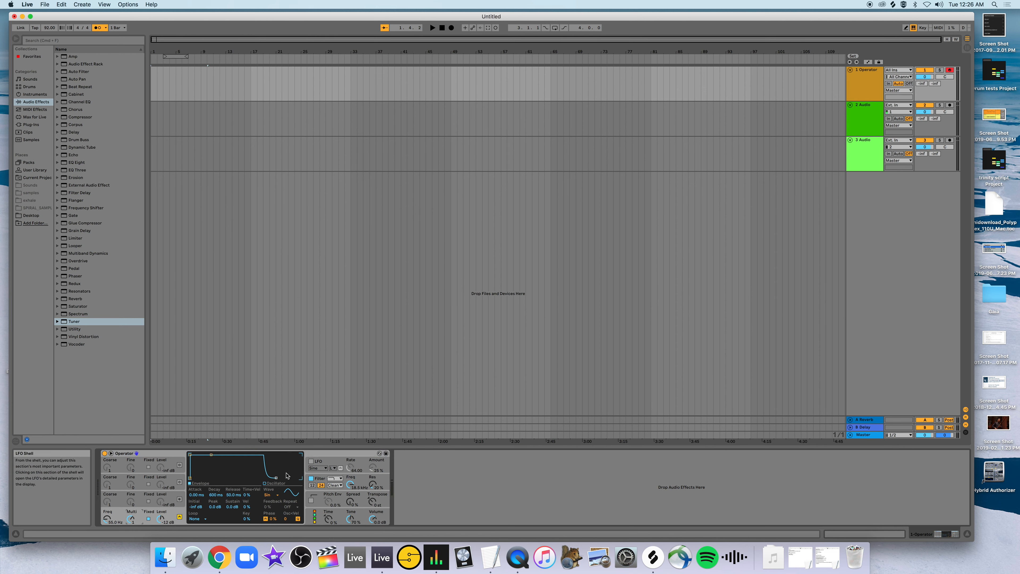
click(211, 455)
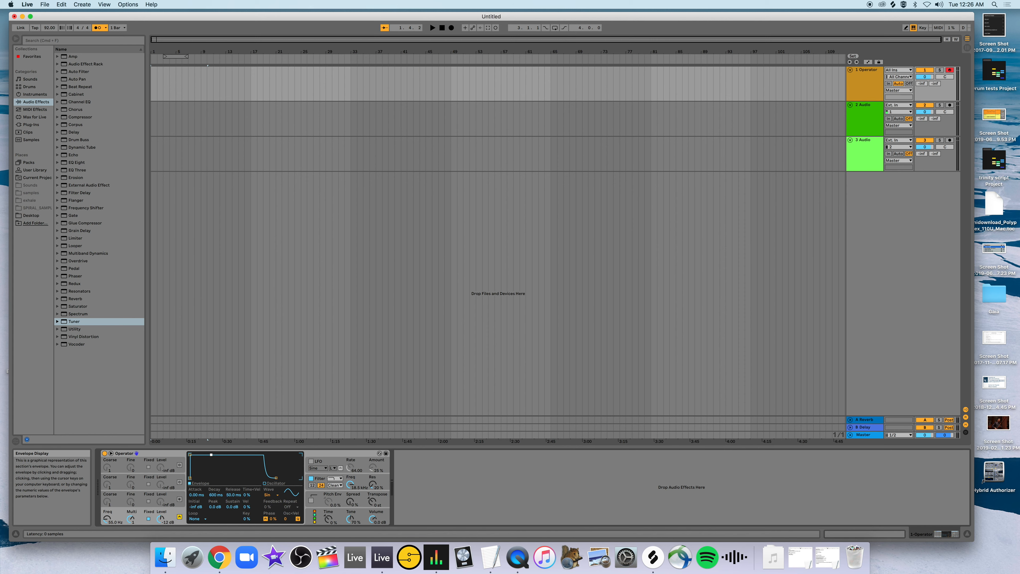
drag(211, 456, 216, 477)
key(a)
drag(214, 477, 210, 477)
drag(203, 478, 203, 477)
drag(211, 477, 213, 478)
drag(215, 478, 226, 478)
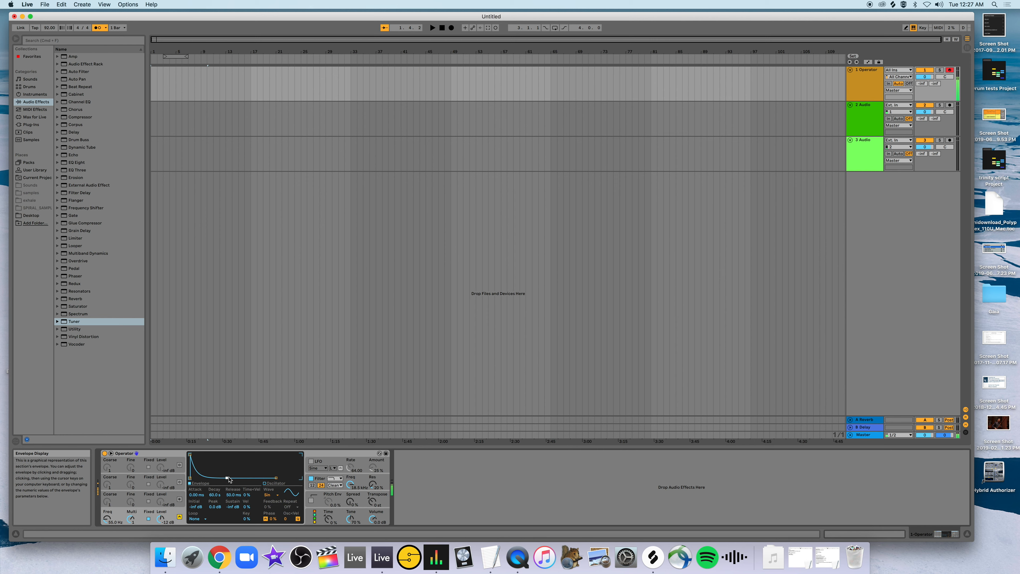
Audition oscillator A with a longer release, and settle its envelope on a decay under one second and a release just under 50 ms.
drag(278, 478, 292, 478)
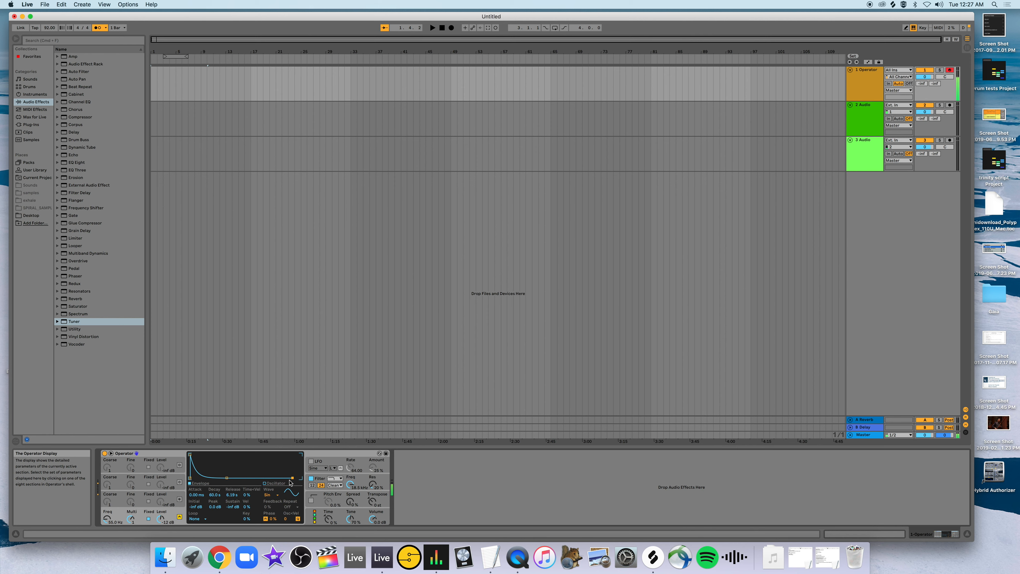
drag(292, 478, 207, 478)
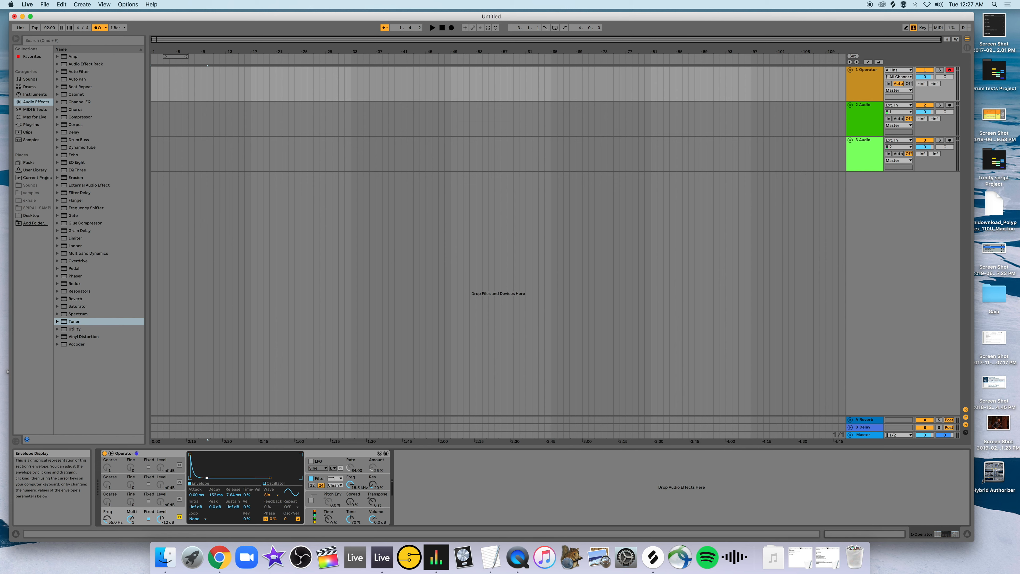
key(a)
drag(265, 478, 272, 478)
drag(208, 478, 211, 478)
key(a)
key(a)
key(a)
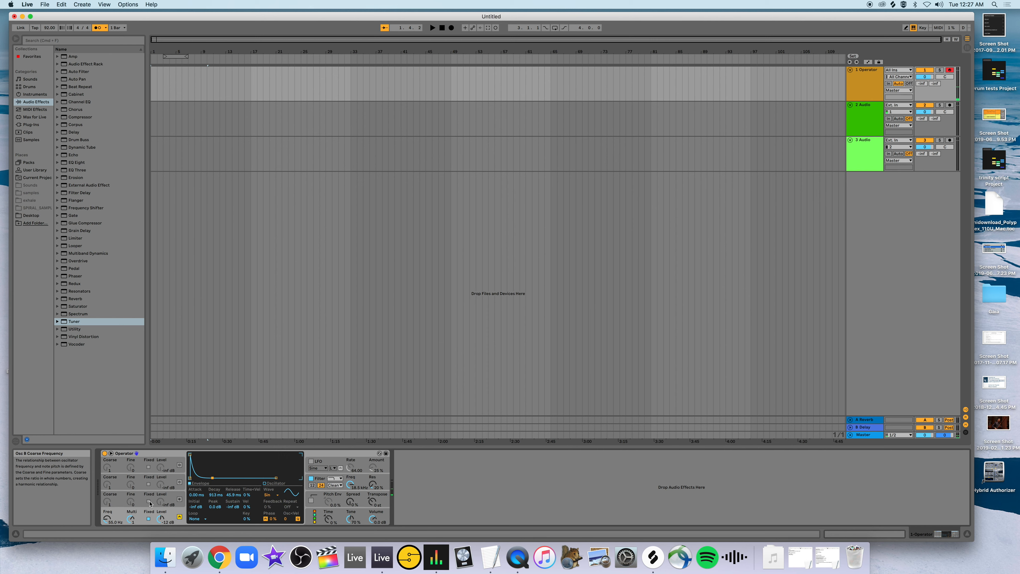
Turn on oscillator B in fixed frequency mode at 110 Hz, raise its output level, and audition it.
click(179, 500)
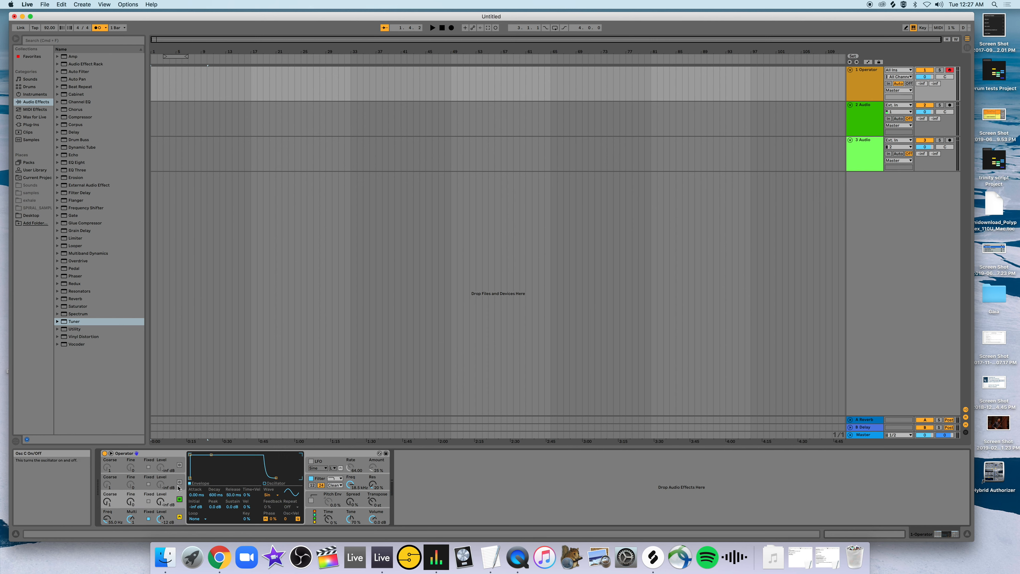
click(149, 501)
click(110, 503)
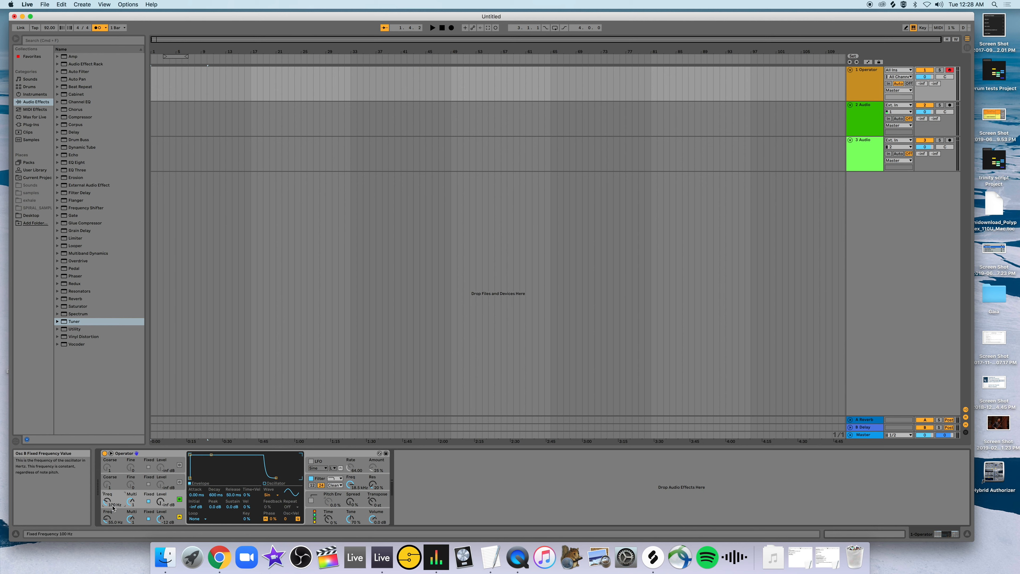
text(110)
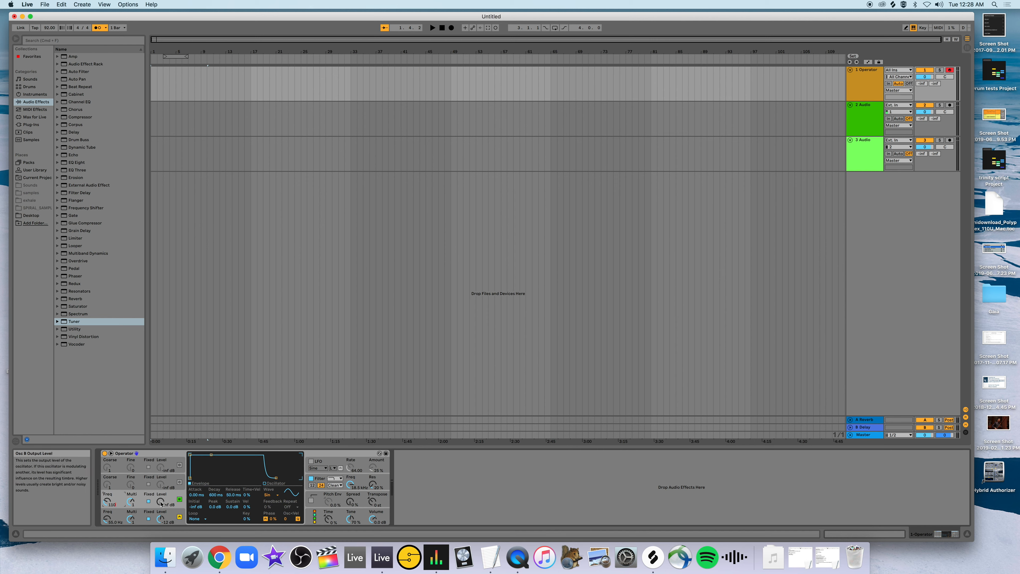
text(a)
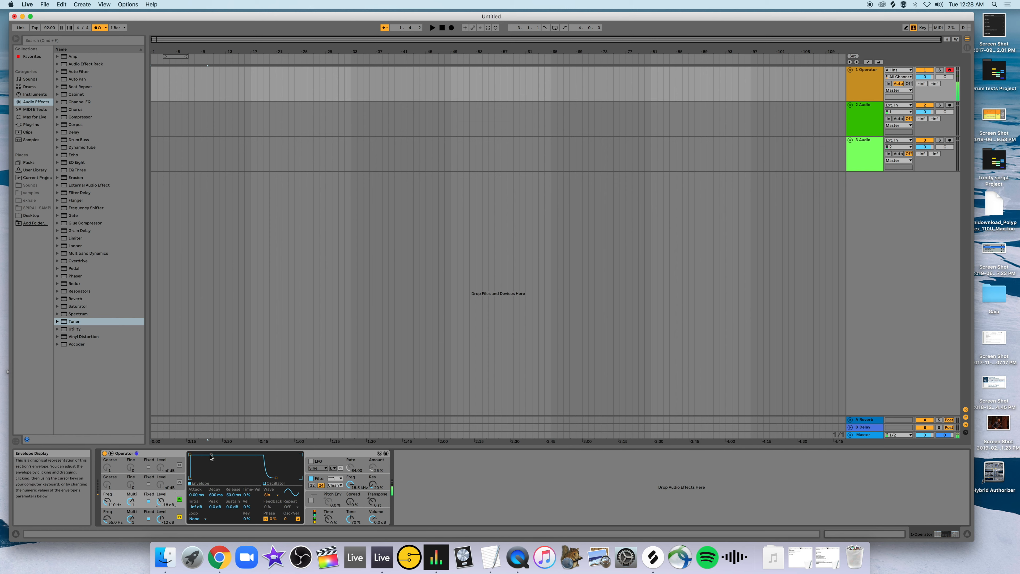
Set oscillator B's envelope to -inf dB sustain with a decay of about 106 ms, and compare the sound with B off and on.
drag(211, 455, 203, 479)
drag(211, 477, 216, 477)
drag(216, 478, 207, 478)
drag(207, 478, 207, 477)
click(180, 499)
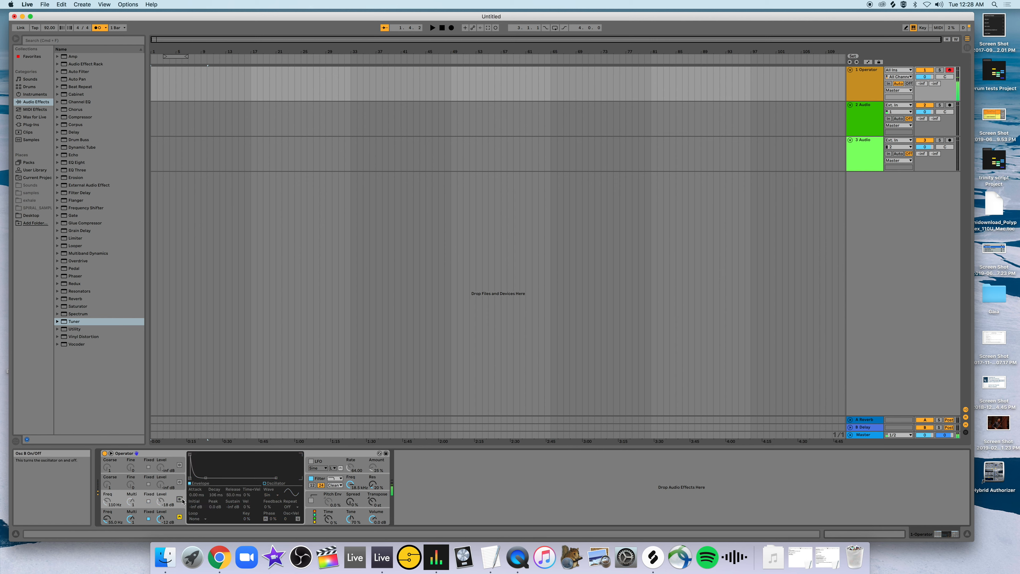
click(180, 499)
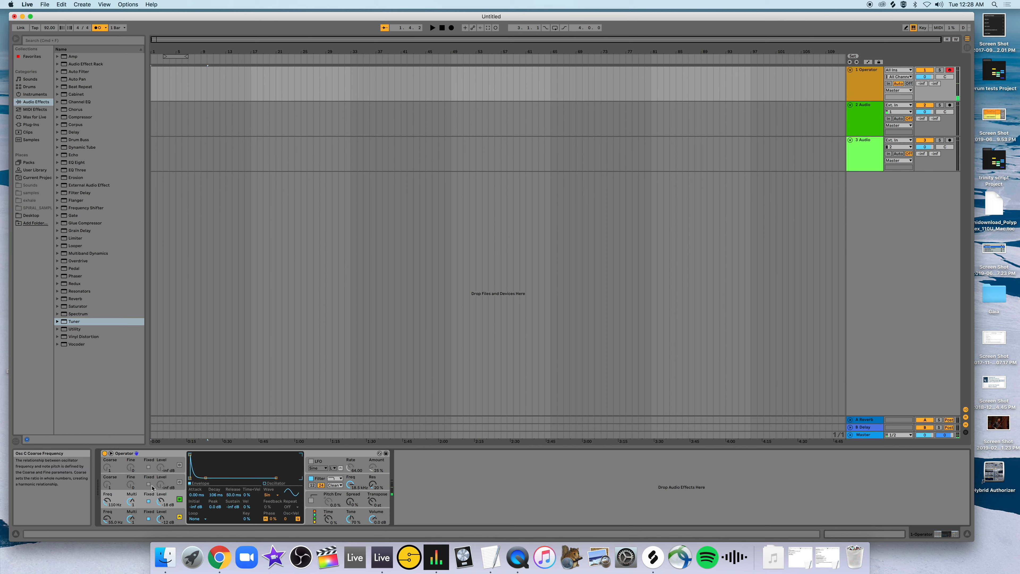
Turn on oscillator C at a fixed 220 Hz, raise its level, and set its envelope to -inf dB sustain with about 38.5 ms decay.
click(179, 482)
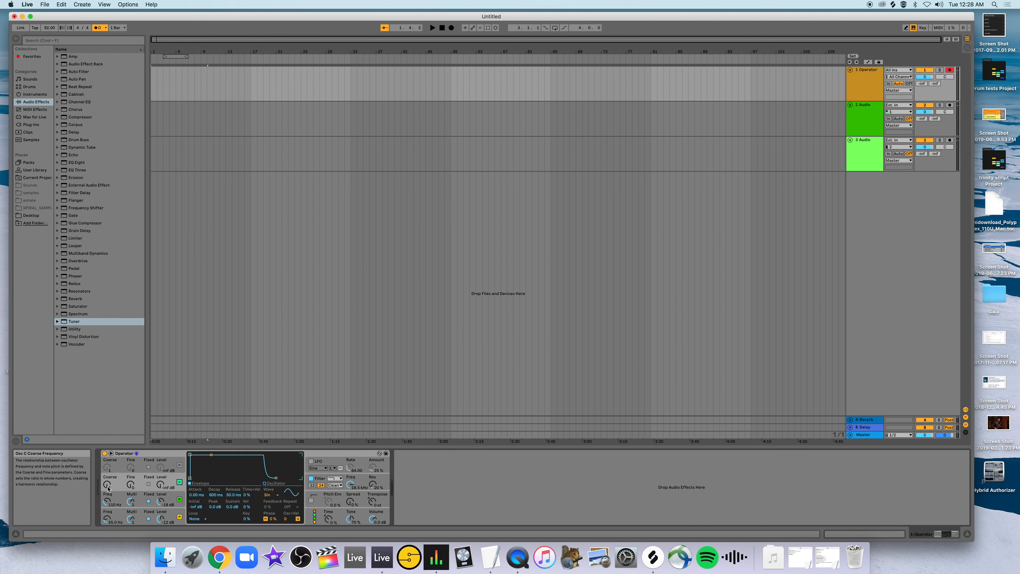
click(149, 485)
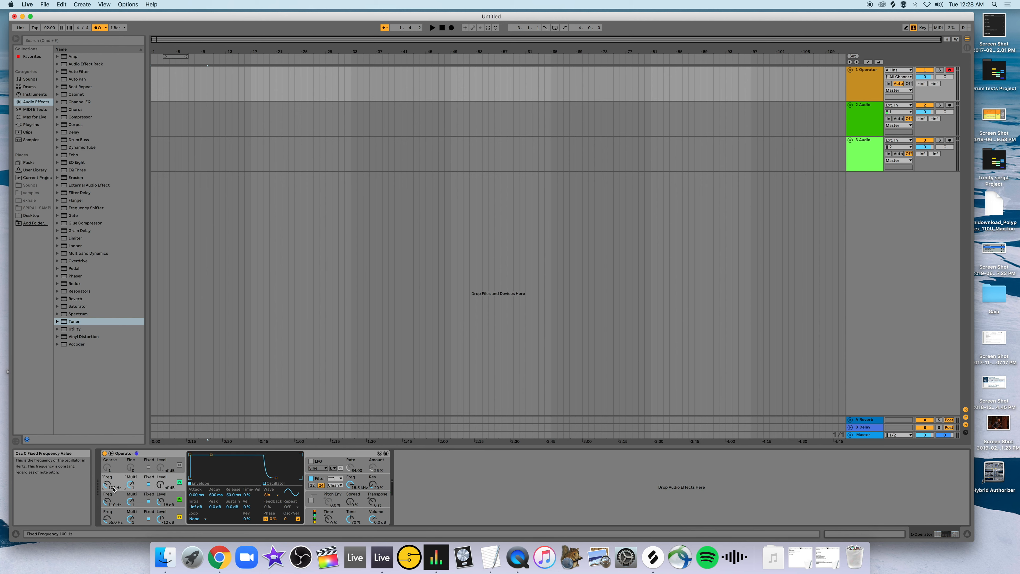
text(220 Hz)
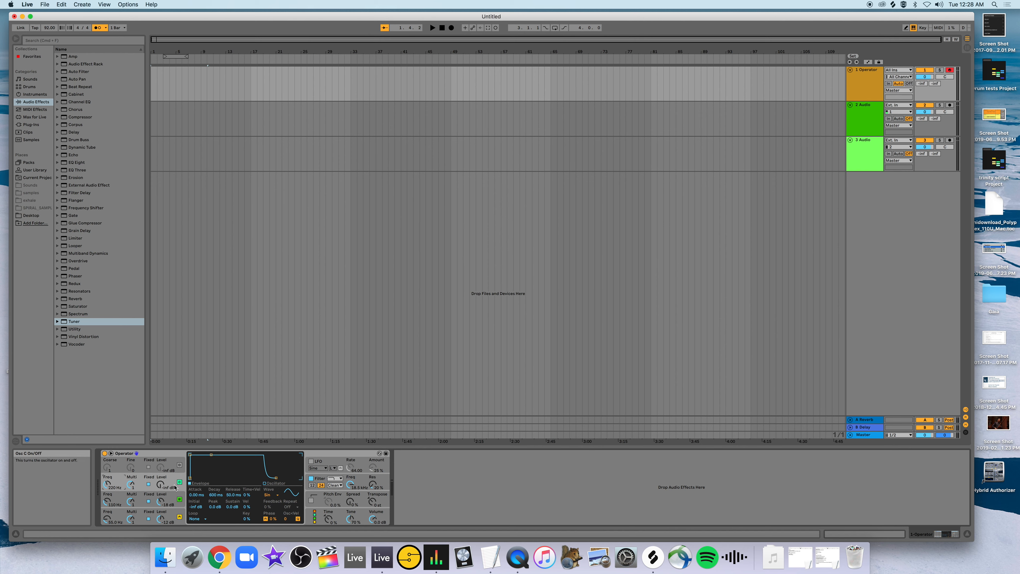
click(164, 485)
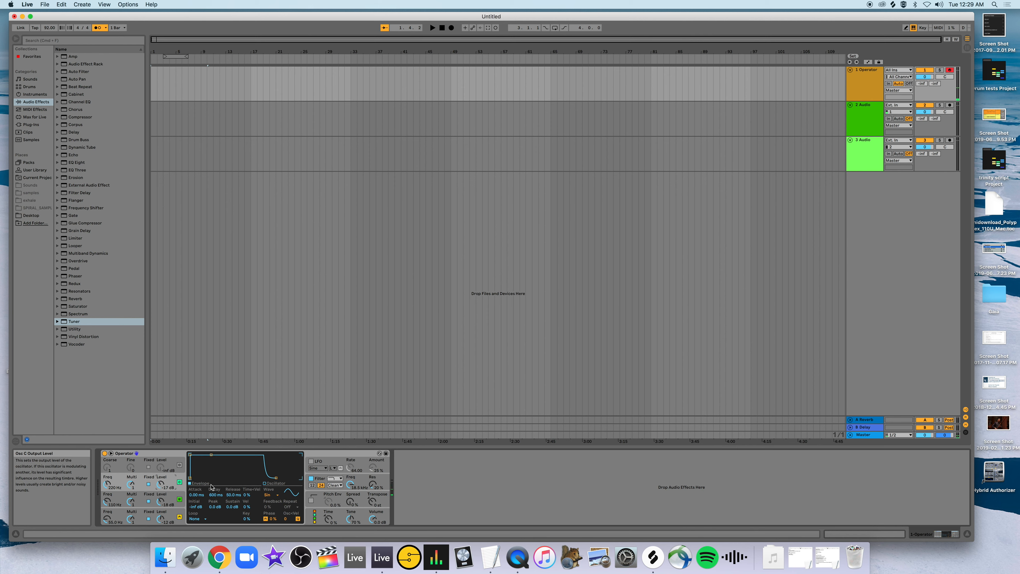
drag(211, 455, 204, 478)
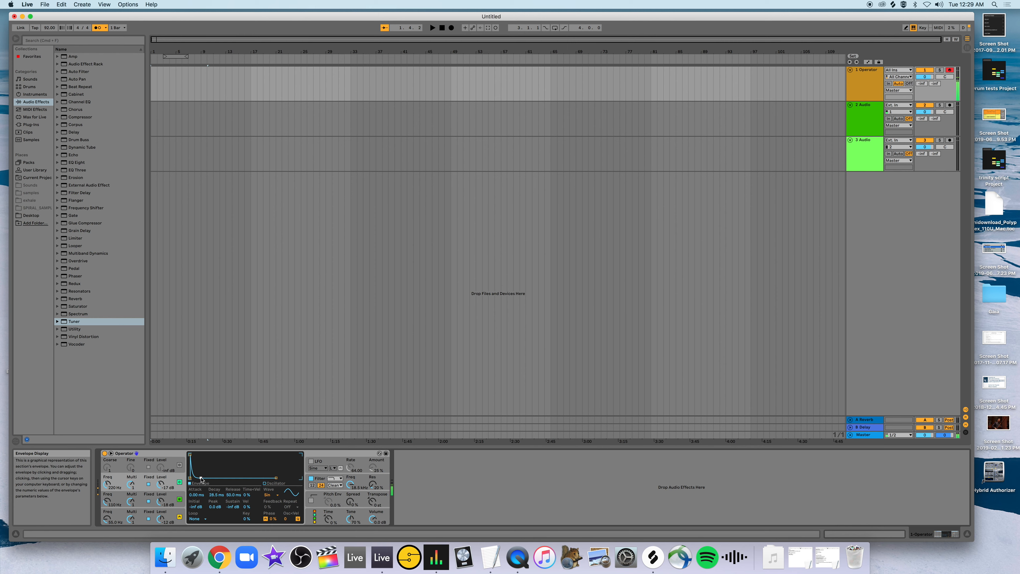
Lengthen oscillator A's decay to about 1.18 s, then lower the output levels of oscillators C and B.
click(141, 517)
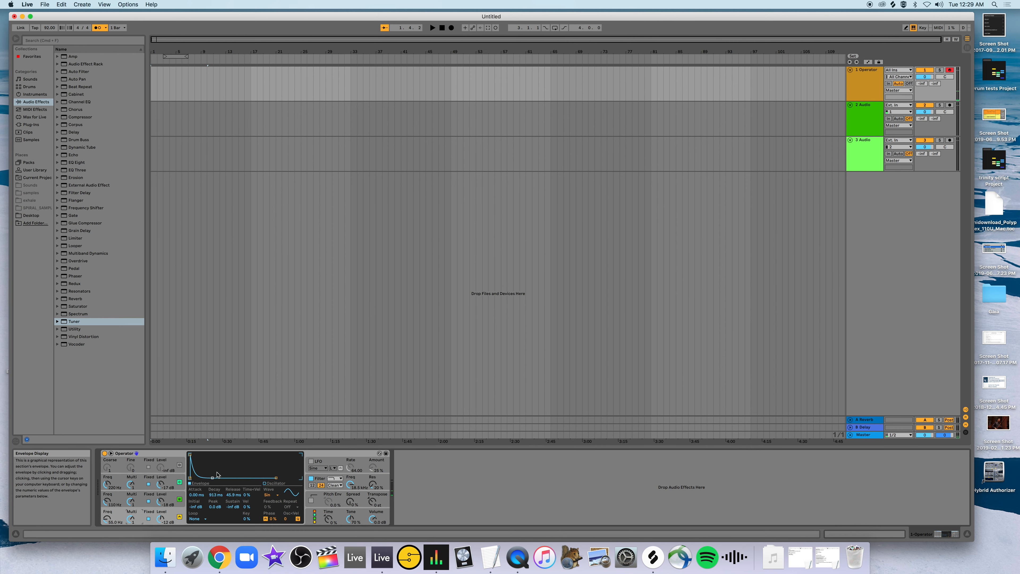
drag(212, 478, 213, 477)
key(a)
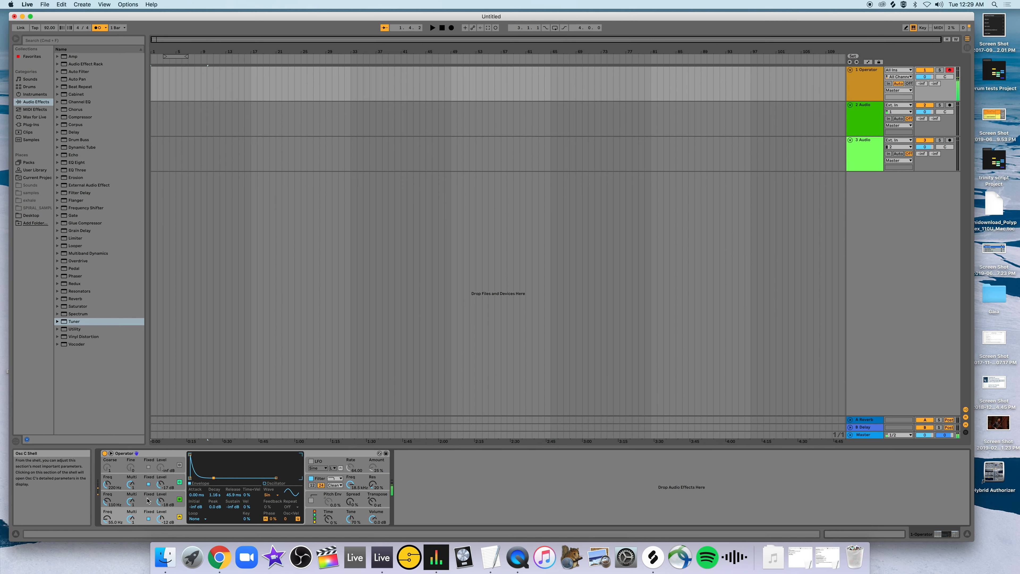
drag(160, 486, 160, 488)
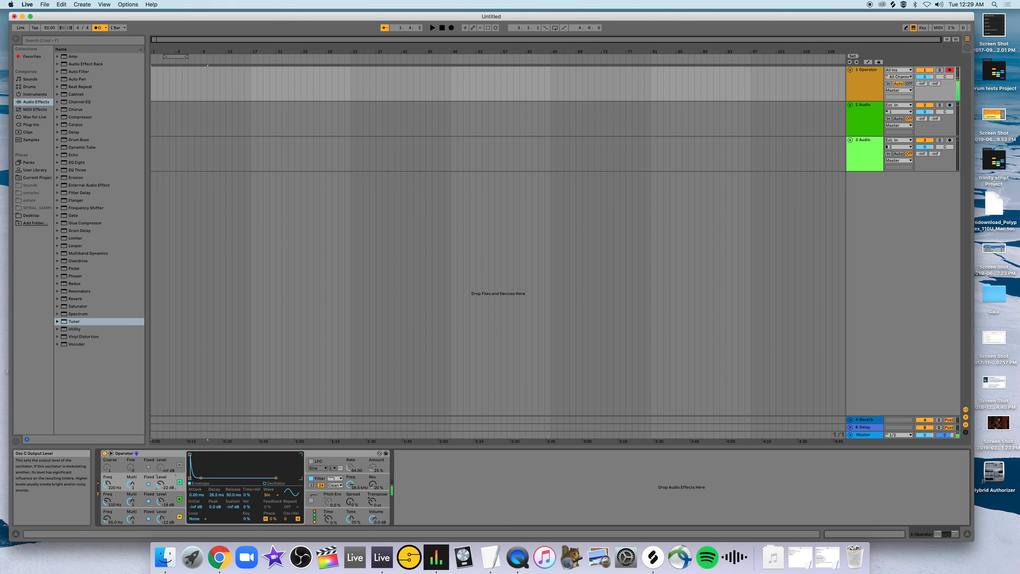
drag(160, 502, 160, 507)
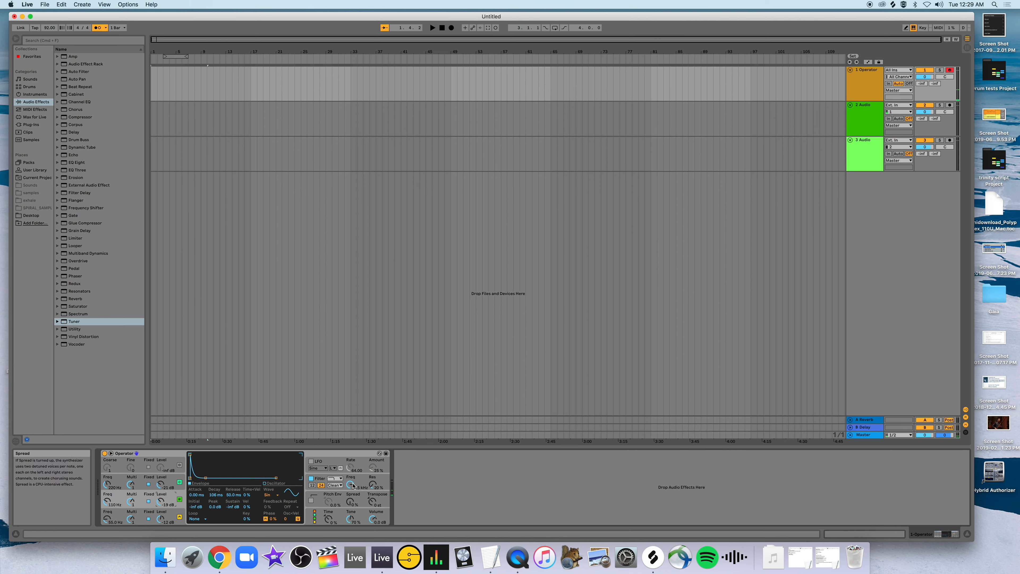
Turn on the pitch envelope, shorten its decay to about 8.61 ms with +4 st sustain, and audition it.
click(311, 500)
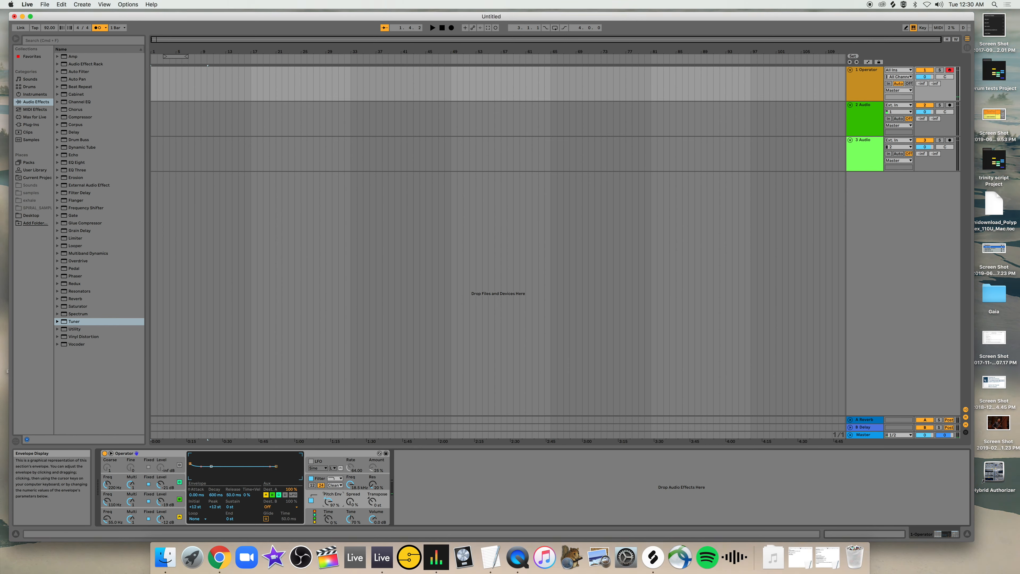
drag(212, 467, 210, 468)
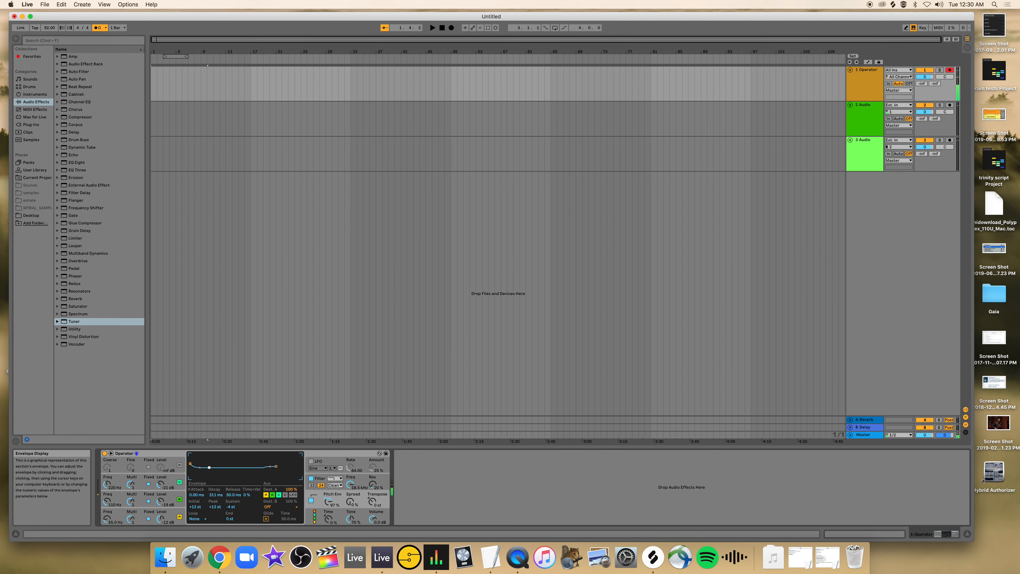
mouse_move(209, 467)
mouse_down()
mouse_move(203, 457)
mouse_move(207, 466)
mouse_move(198, 466)
mouse_up()
key(a)
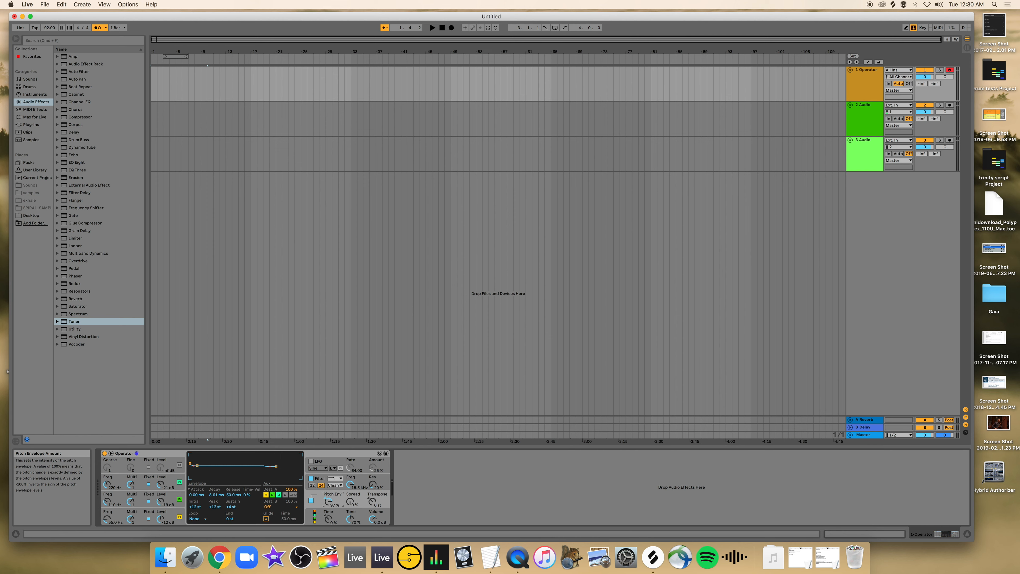
Reduce the pitch envelope amount and set the envelope's sustain to 0 st with about 8.61 ms decay.
drag(328, 501, 328, 505)
key(a)
drag(197, 465, 198, 467)
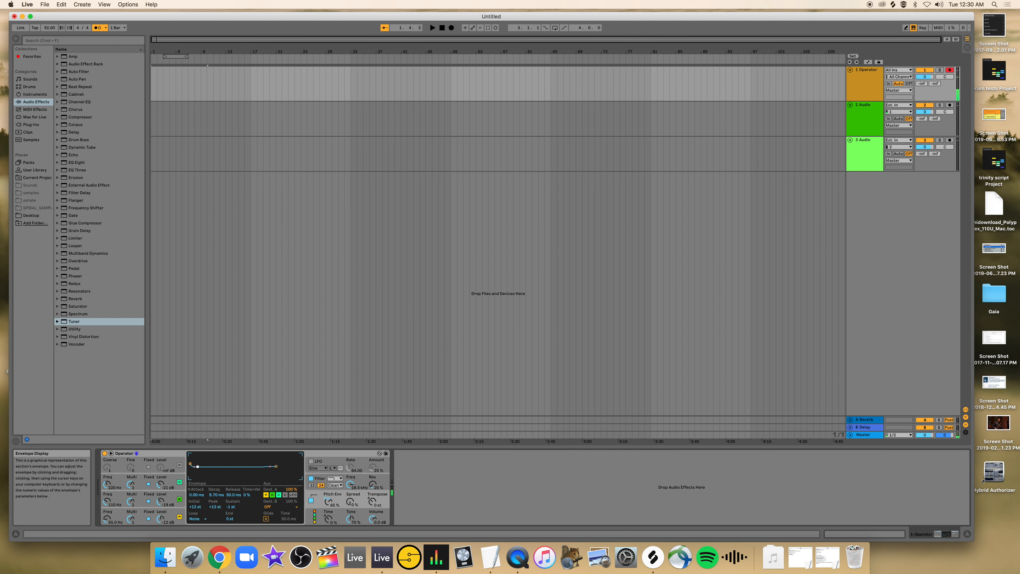
drag(197, 467, 197, 468)
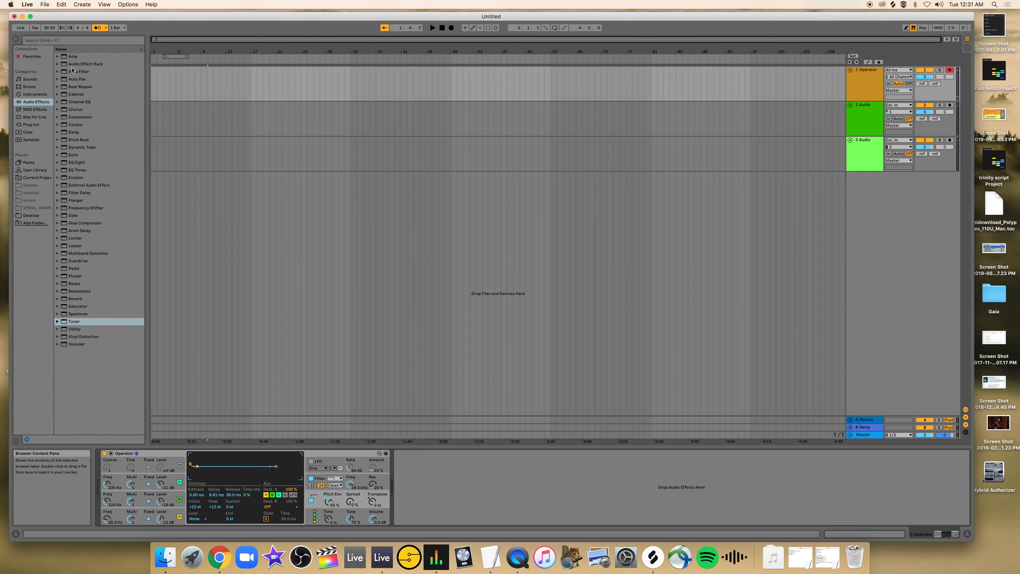
Load a second Operator on a new track, move that track directly below the first Operator track, and unfold it.
click(31, 93)
drag(66, 87, 241, 203)
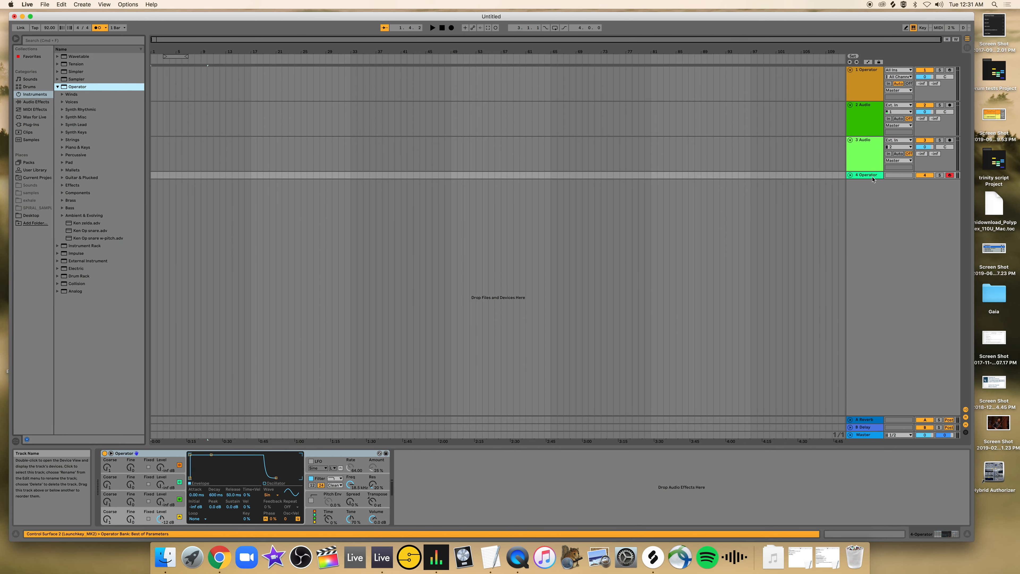
drag(873, 180, 859, 107)
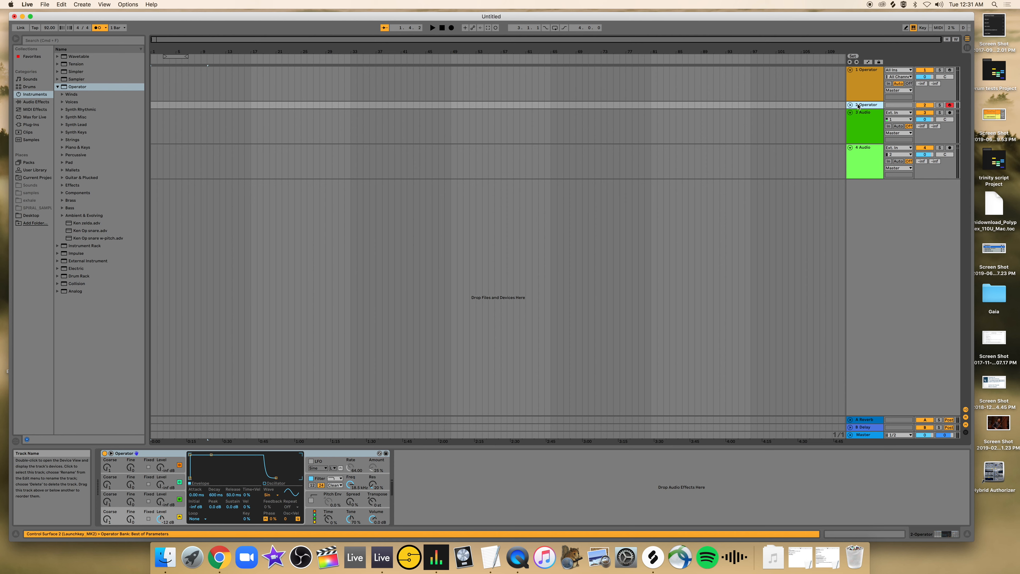
click(851, 106)
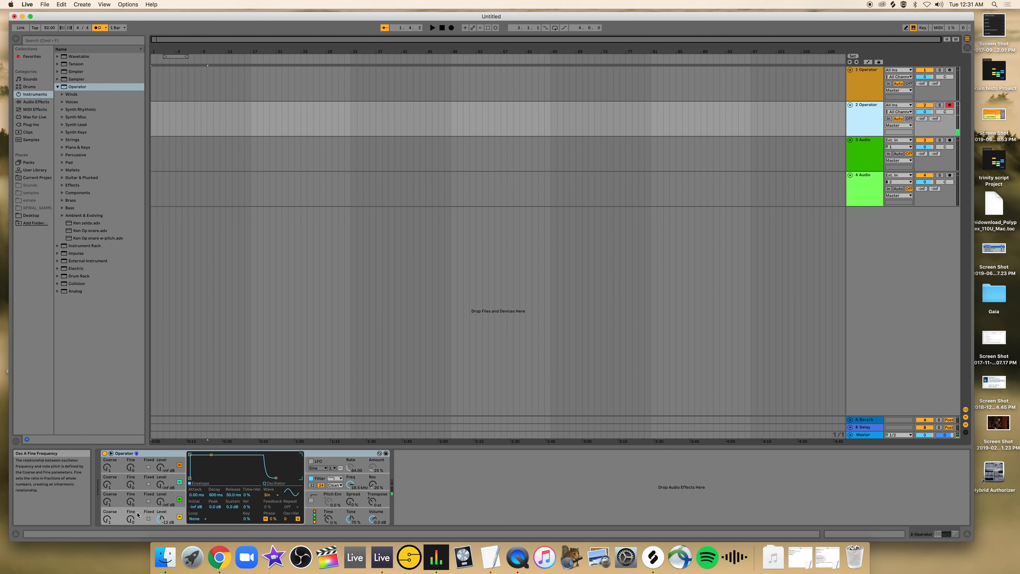
Set the new Operator's oscillator A to fixed frequency with the Noise White waveform, and lower its level to about -21 dB.
click(149, 518)
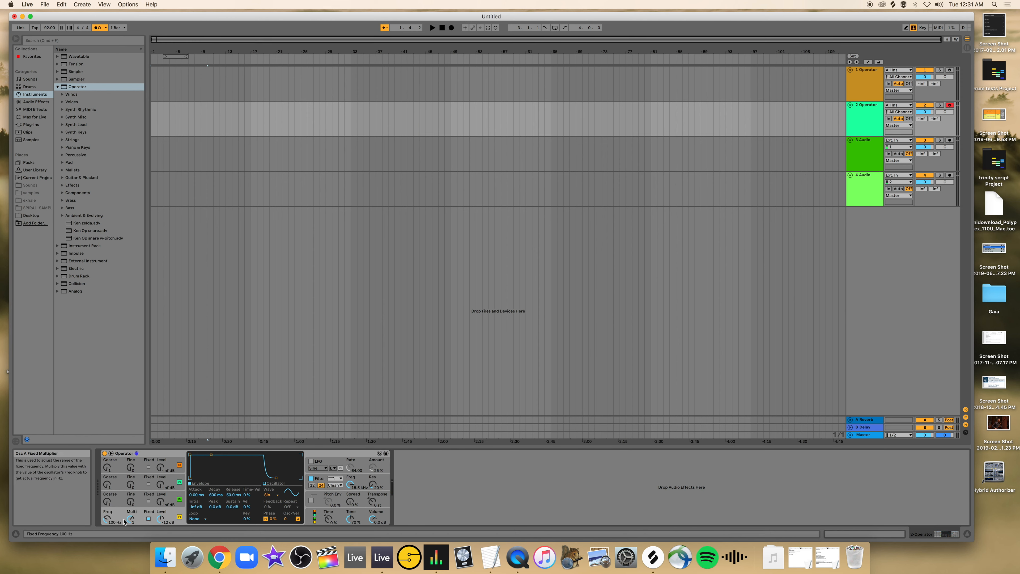
click(268, 497)
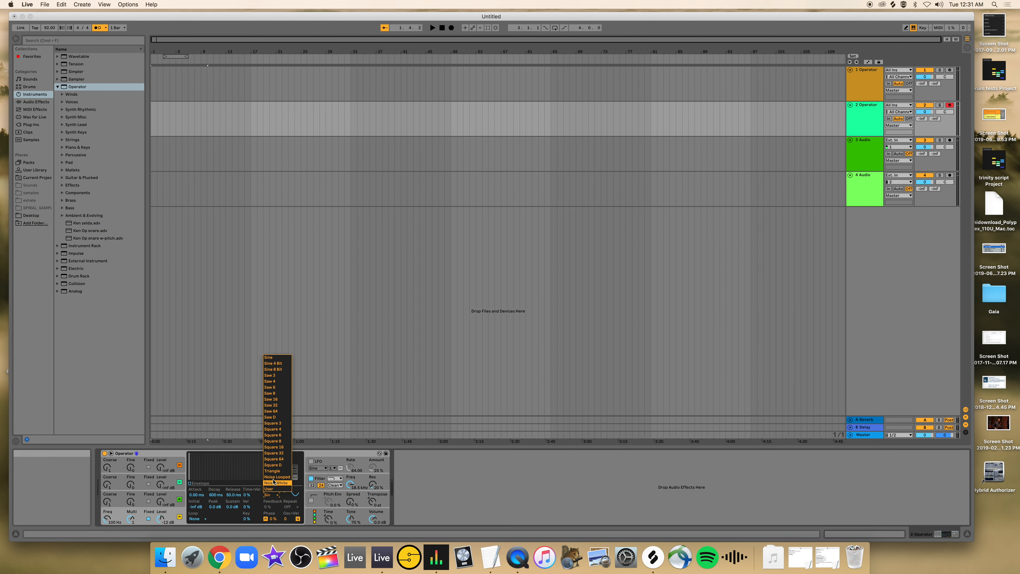
click(274, 484)
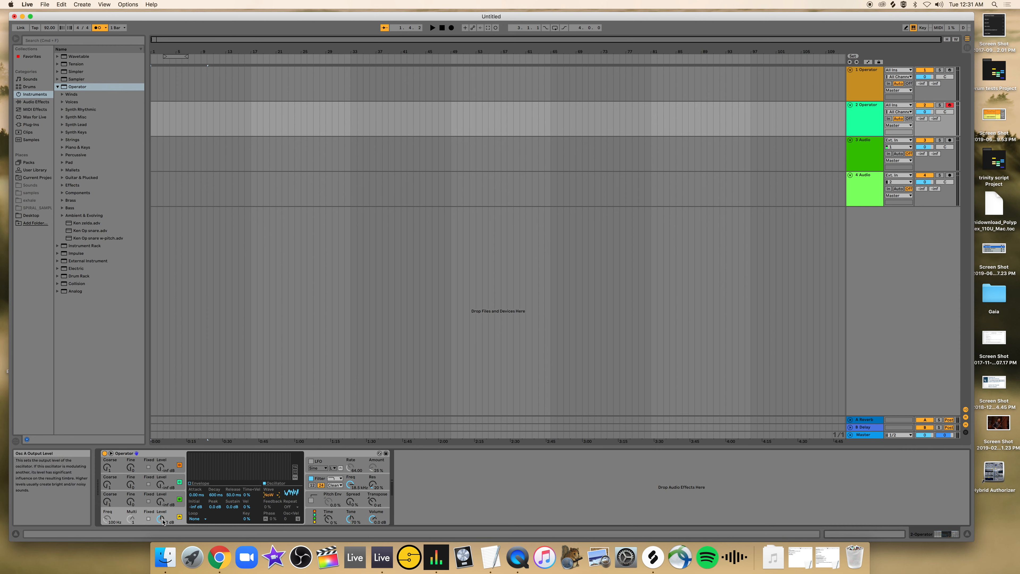
drag(160, 520, 159, 524)
key(a)
Set oscillator A's envelope to -inf dB sustain with a decay of about 311 ms, auditioning the noise burst.
click(132, 518)
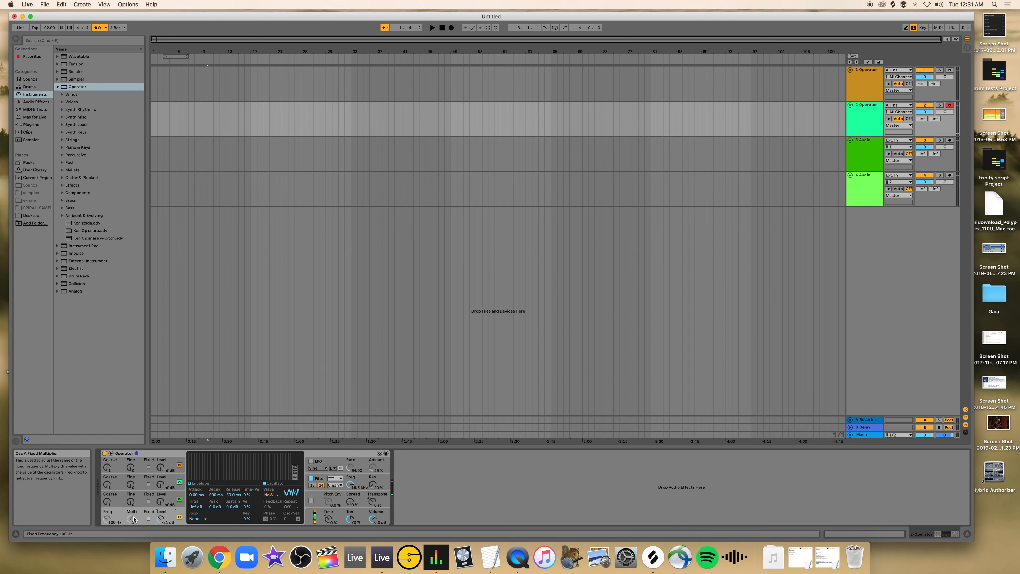
click(190, 483)
drag(211, 455, 212, 477)
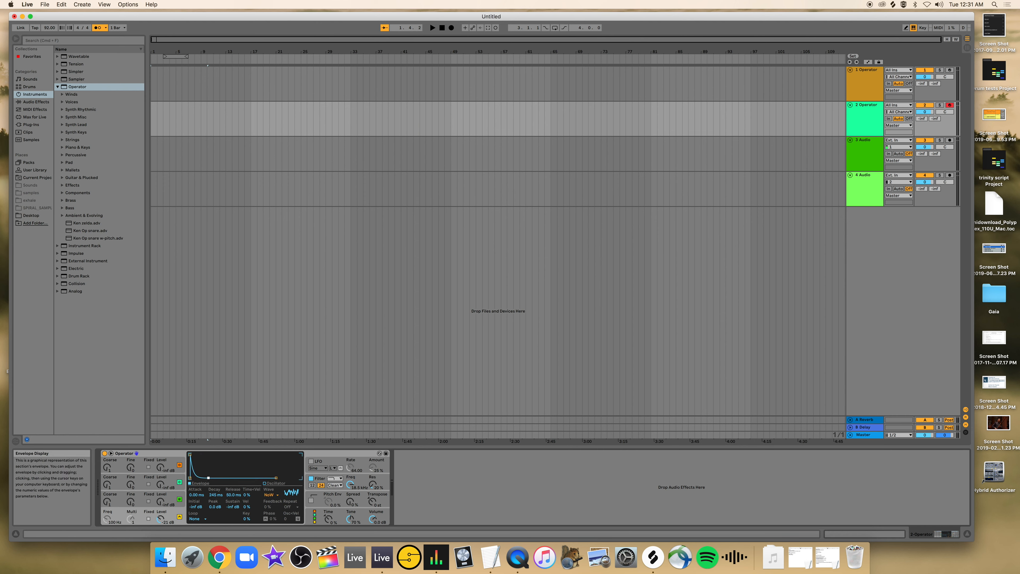
drag(207, 477, 205, 478)
drag(208, 478, 210, 479)
key(a)
drag(207, 478, 208, 478)
key(a)
key(a)
Set oscillator B to fixed frequency mode at 184 Hz with the Noise Looped waveform, and audition it.
click(140, 501)
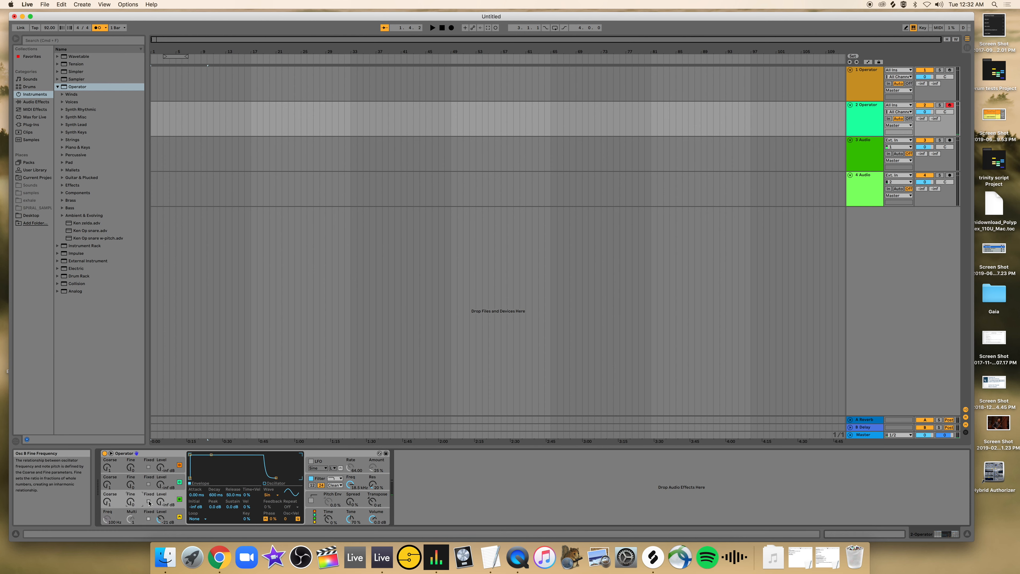
click(148, 502)
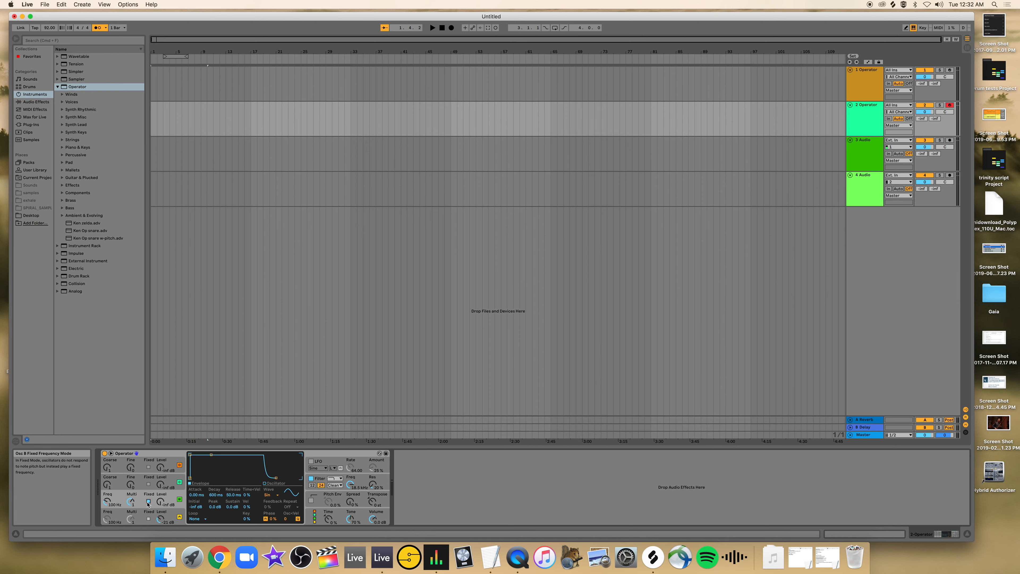
click(268, 495)
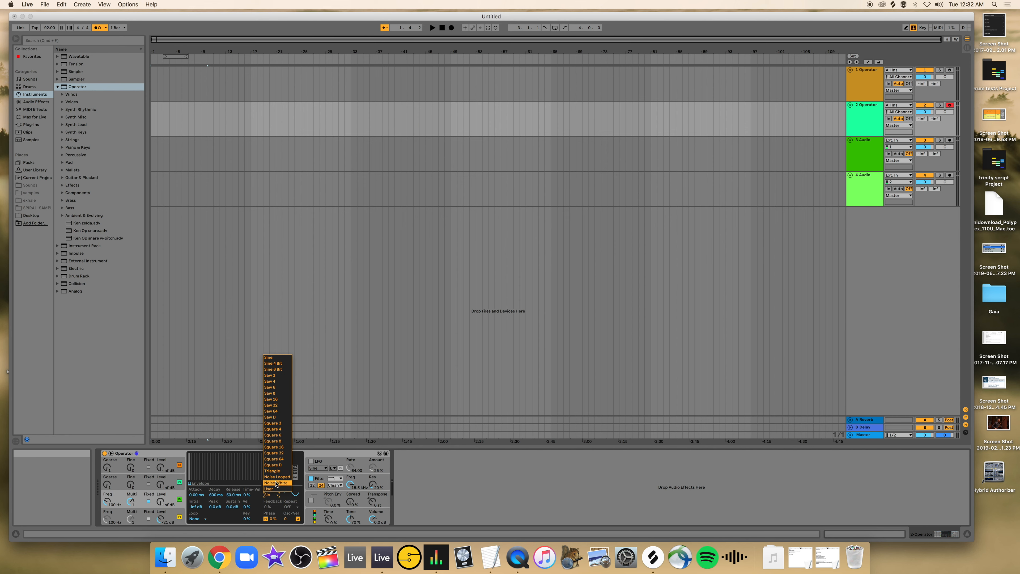
click(275, 477)
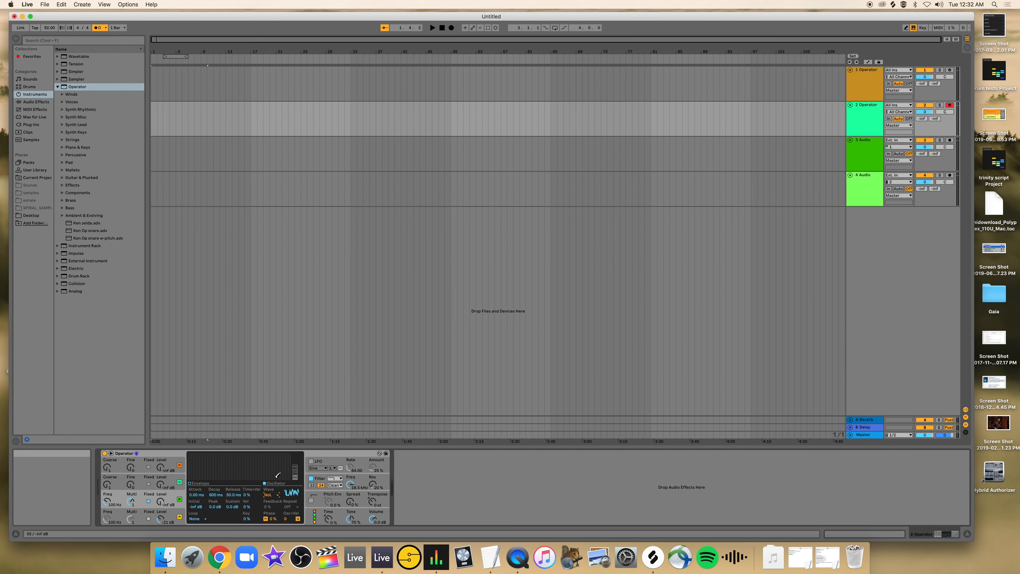
key(a)
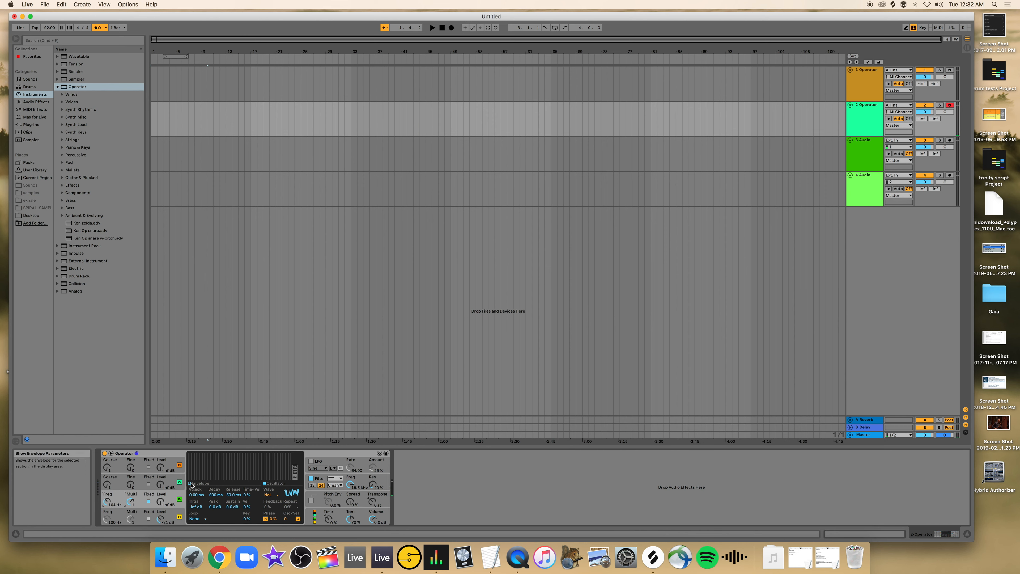
Try the Noise White waveform on oscillator B and set its envelope to -inf dB sustain with about 3.02 s decay.
click(190, 484)
drag(210, 455, 221, 477)
key(a)
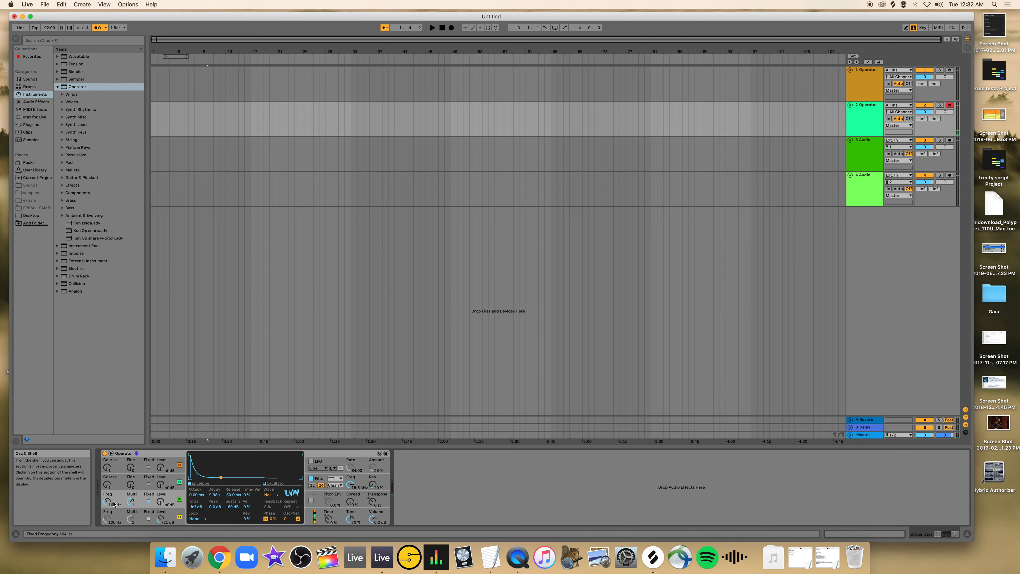
click(276, 494)
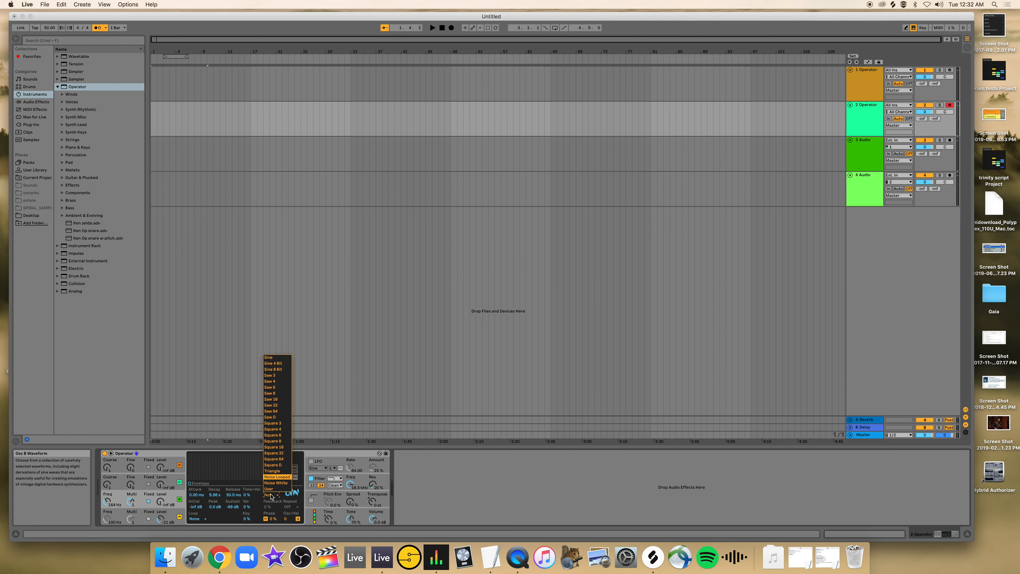
click(271, 484)
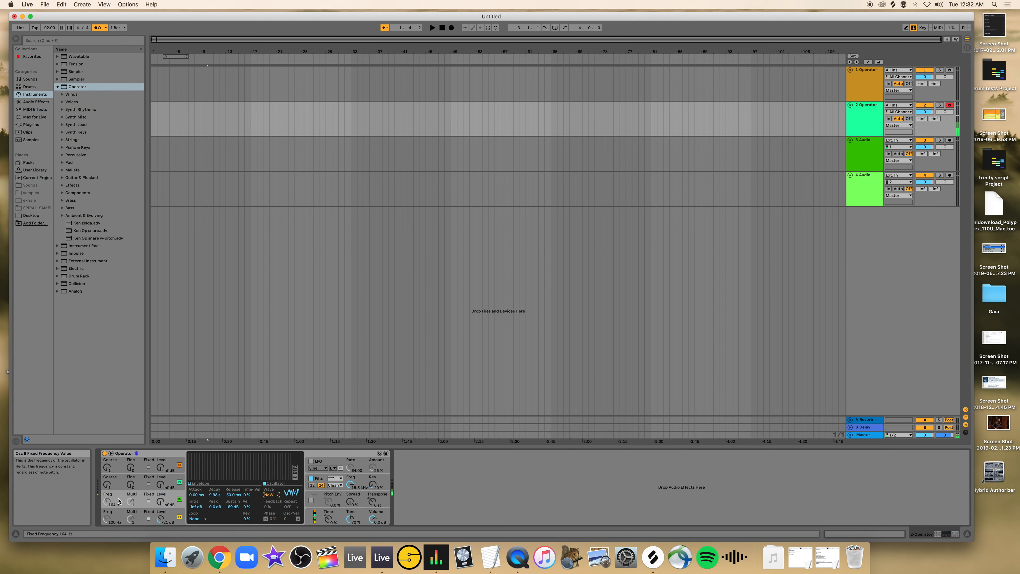
click(198, 483)
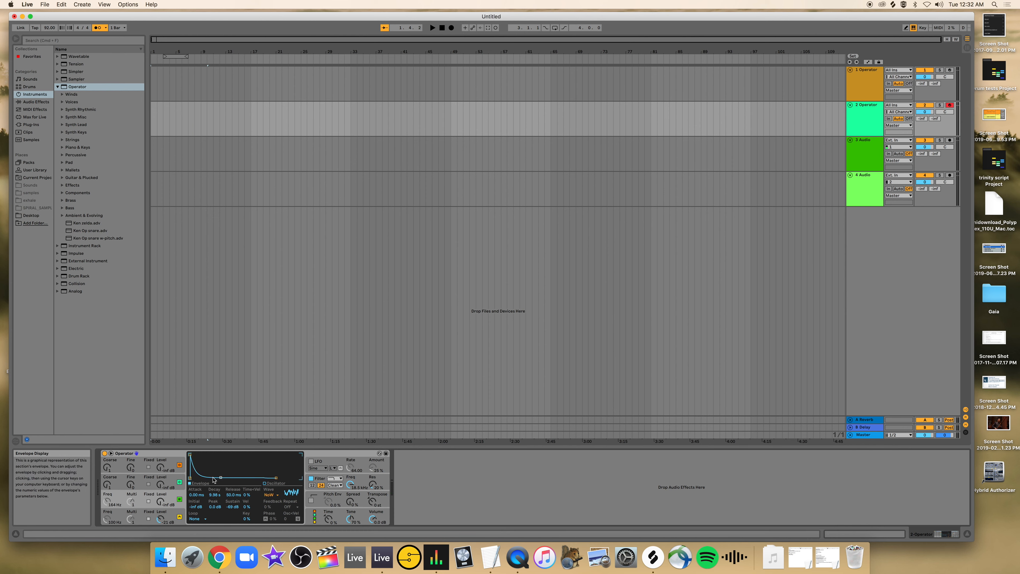
drag(221, 478, 214, 477)
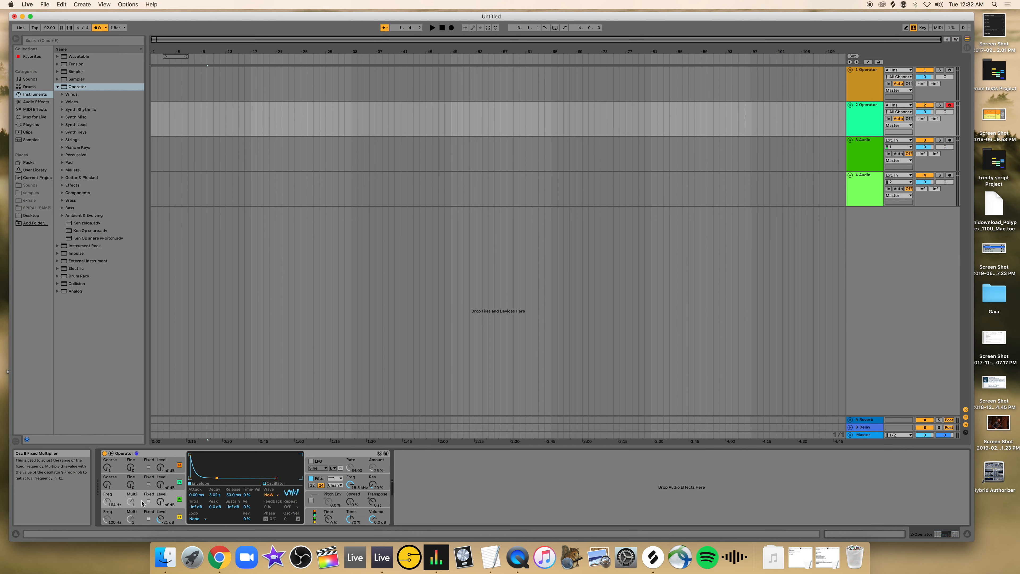
Switch oscillator B back to the Noise Looped waveform and raise its fixed frequency to 240 Hz.
click(268, 495)
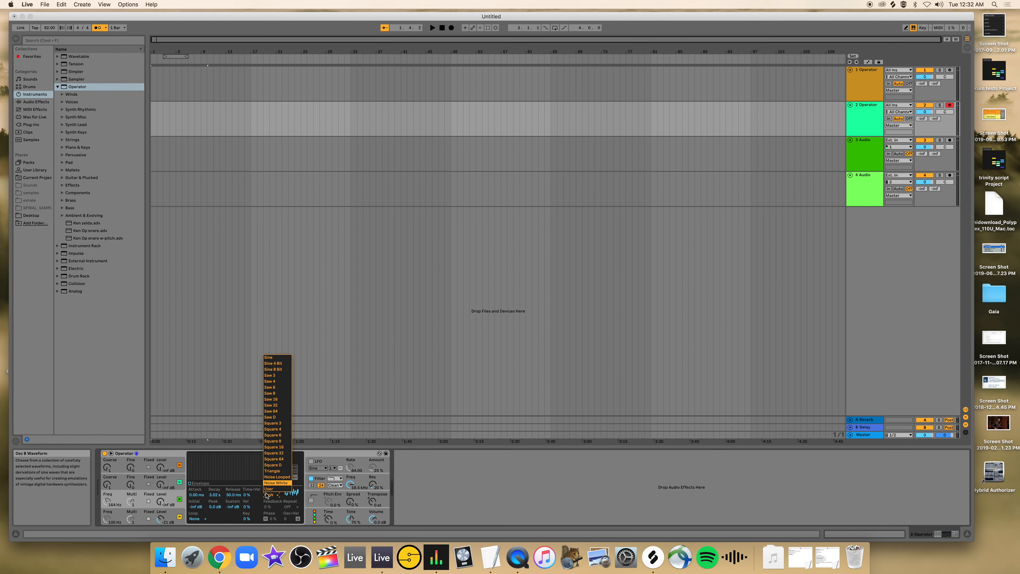
click(273, 477)
drag(107, 501, 108, 499)
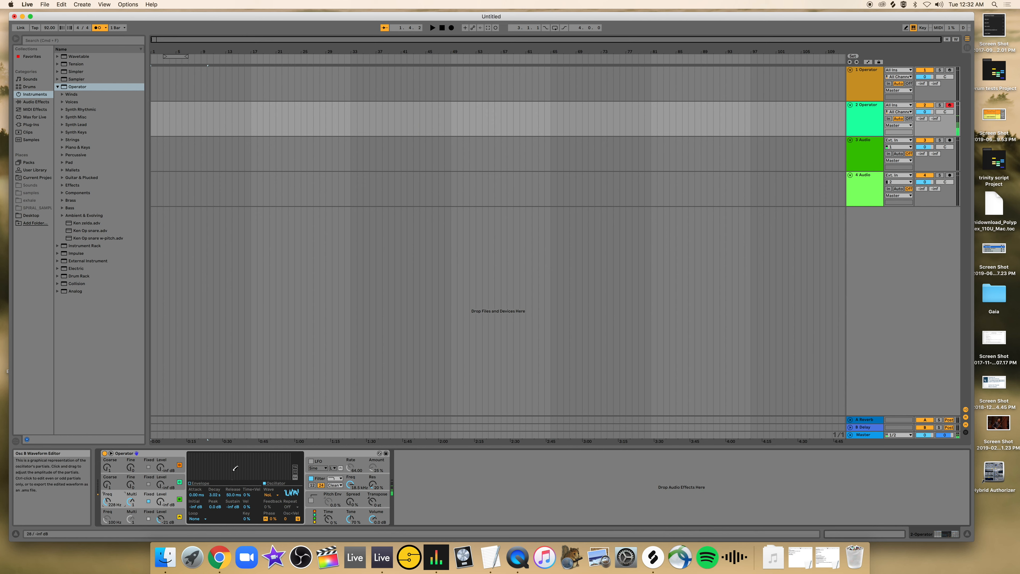
drag(107, 499, 108, 499)
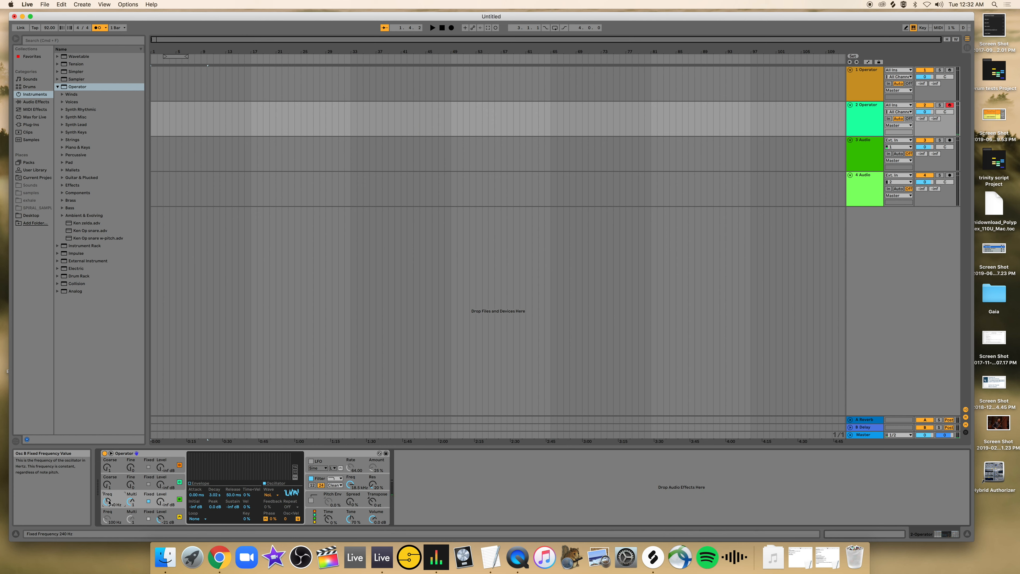
Choose the algorithm with all four oscillators in parallel, and turn off oscillators A, C and D to isolate B.
click(316, 516)
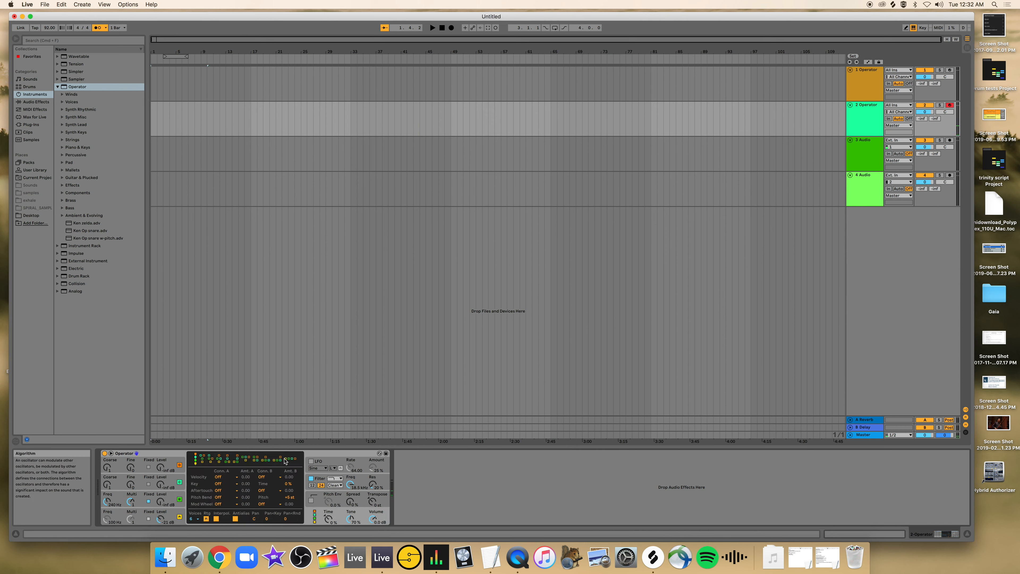
click(293, 459)
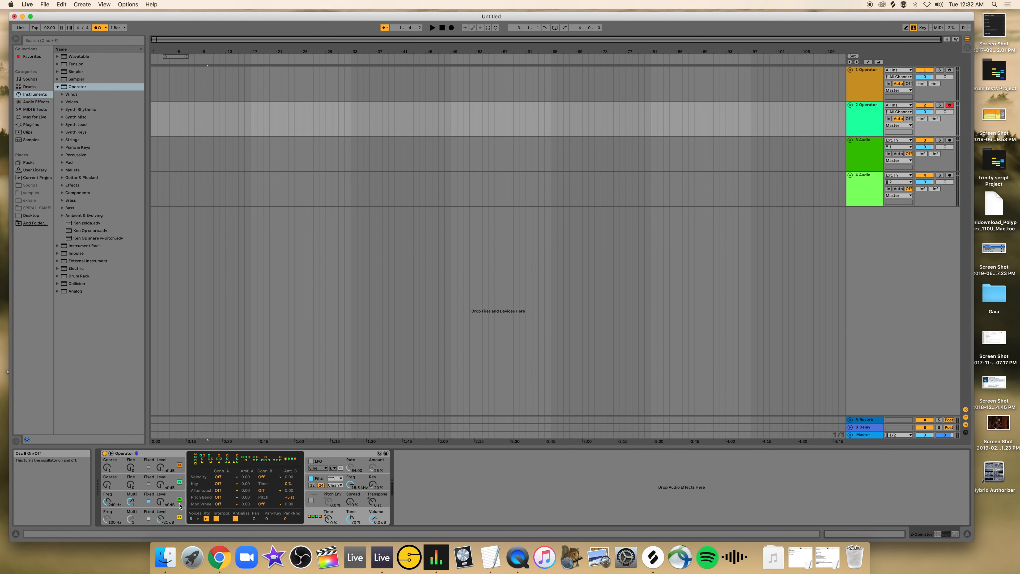
click(180, 517)
click(180, 483)
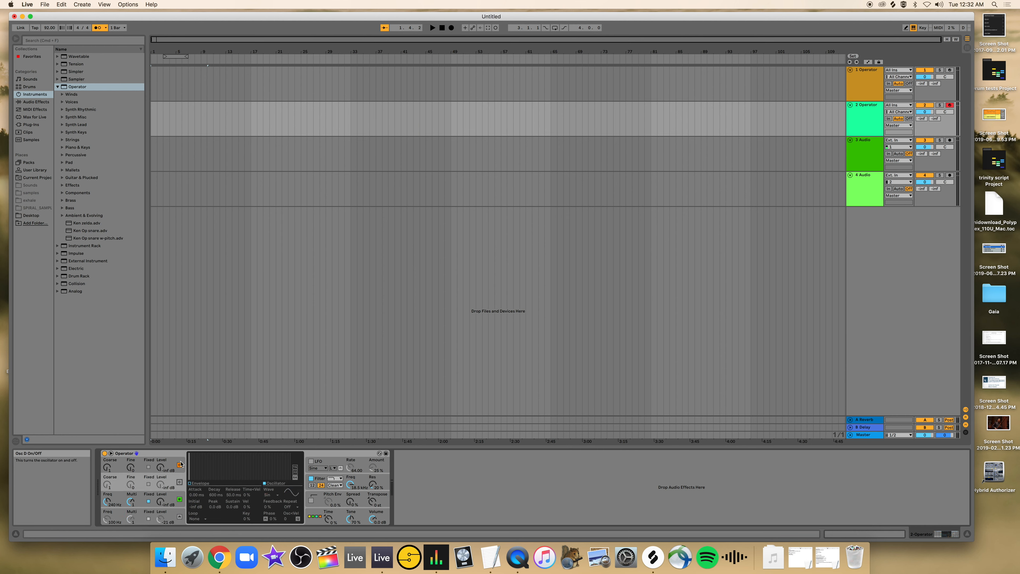
click(180, 466)
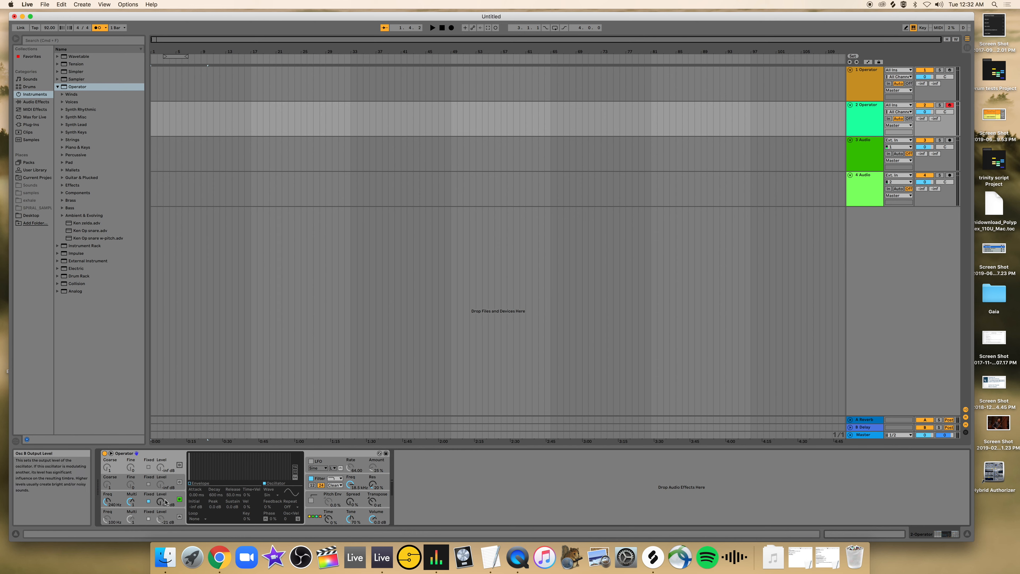
Raise oscillator B's output level to about -19 dB and turn oscillator A back on.
drag(161, 503, 161, 500)
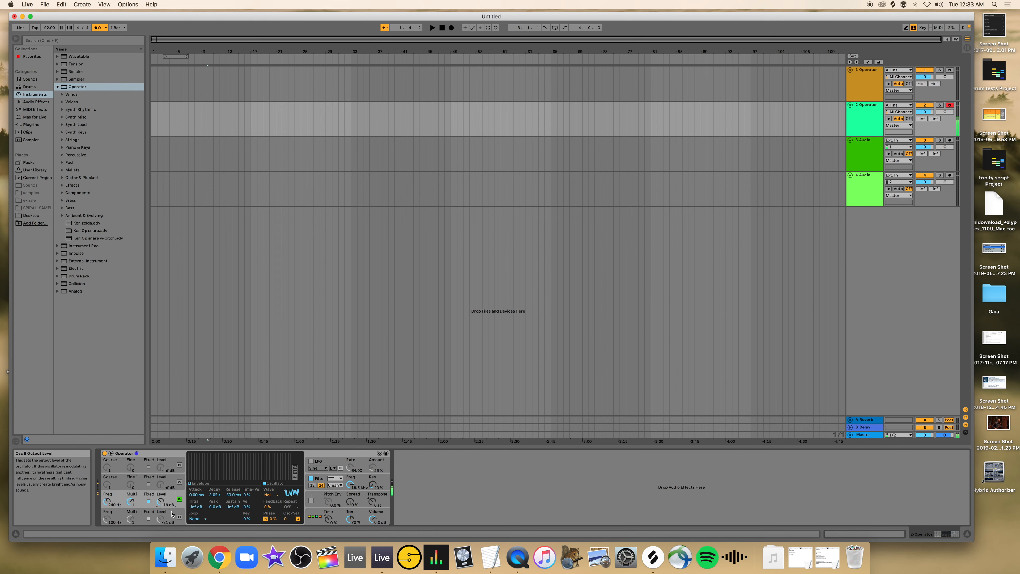
click(162, 519)
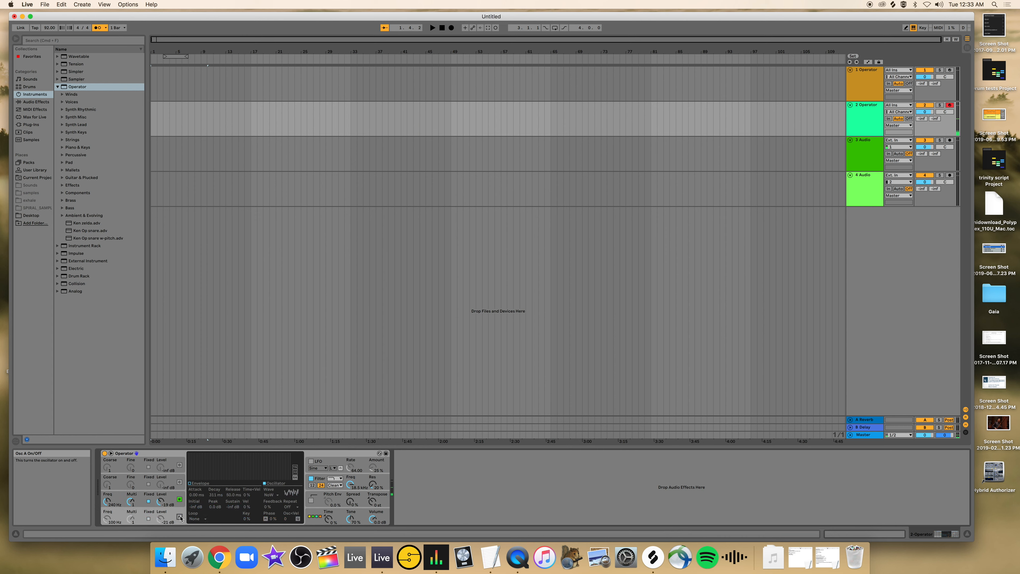
Compare the sound with oscillator B off and on, and shorten its envelope decay to about 300 ms.
click(179, 500)
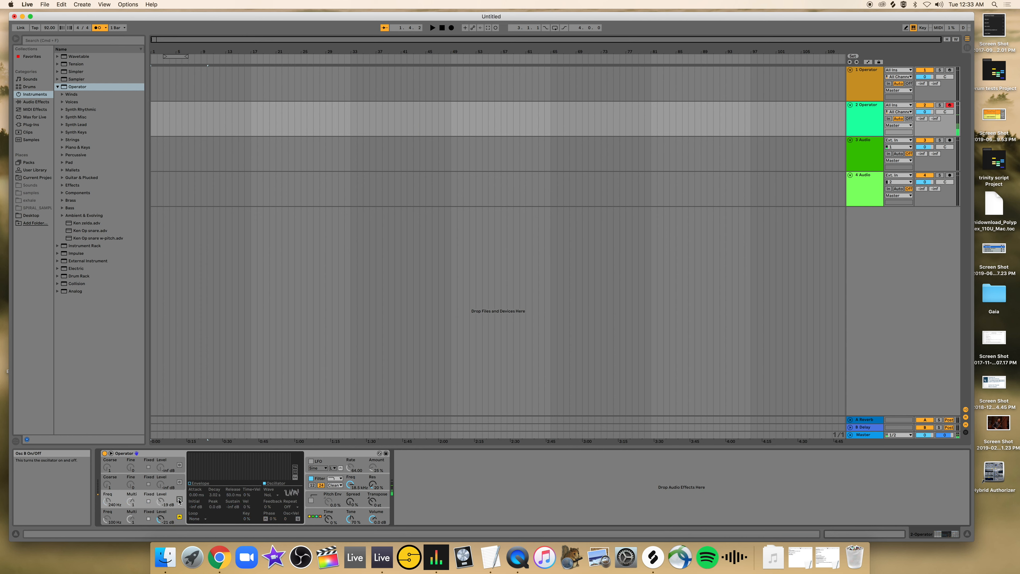
click(179, 499)
click(190, 483)
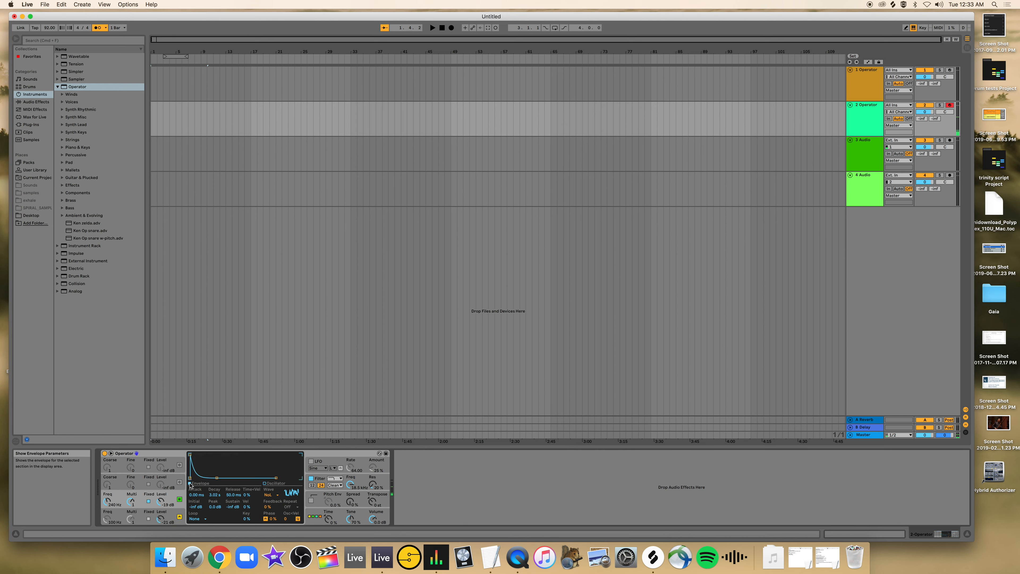
drag(217, 477, 212, 477)
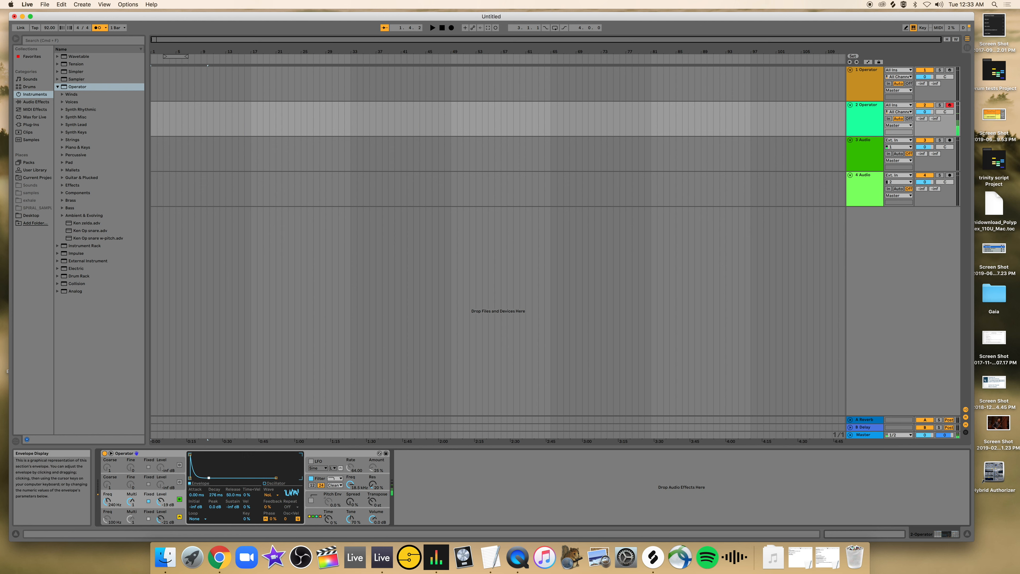
drag(209, 477, 207, 478)
drag(208, 477, 207, 478)
Turn on oscillator C with a Triangle waveform and raise its output level to about -13 dB.
click(152, 485)
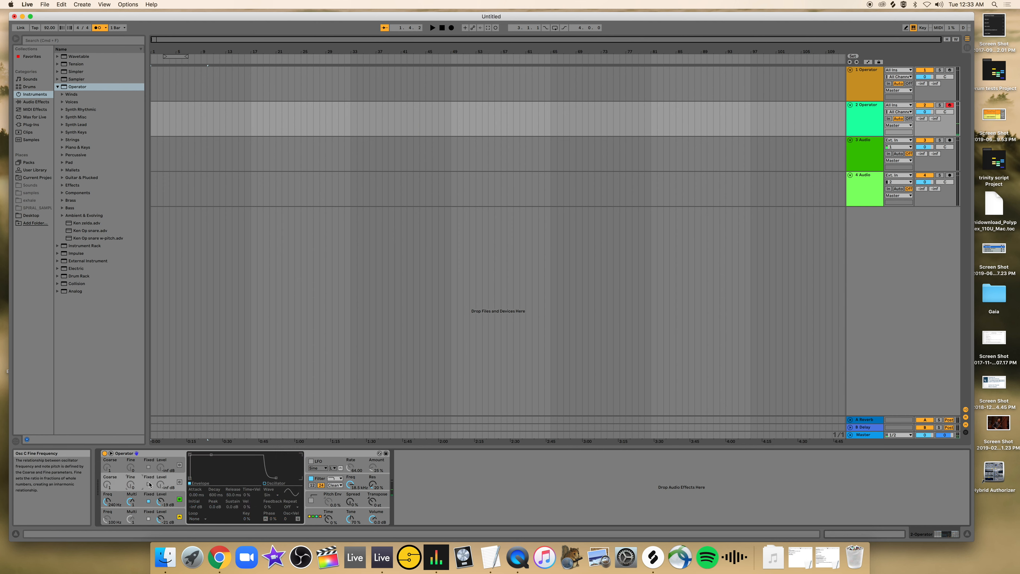
click(179, 482)
click(149, 484)
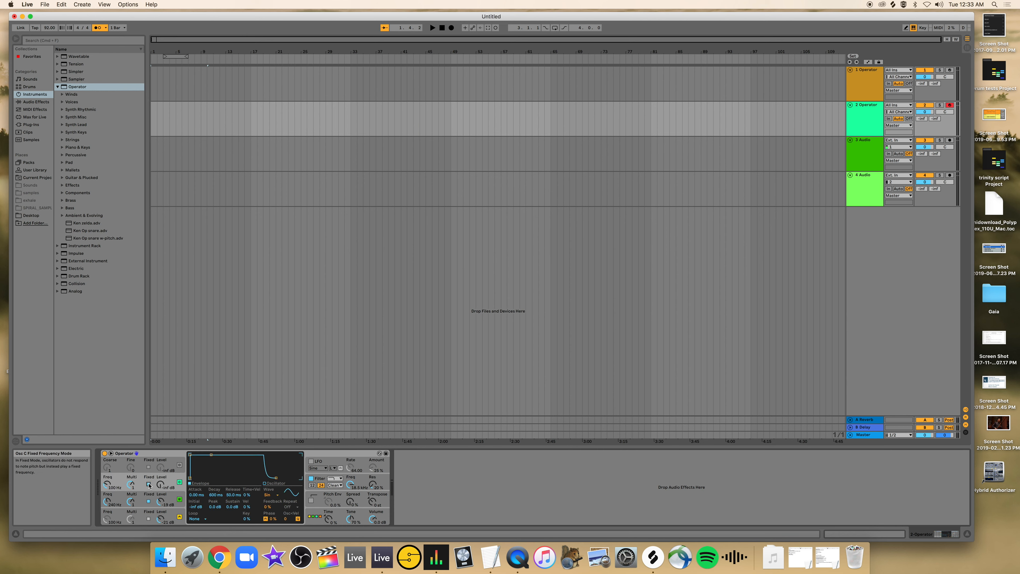
click(269, 495)
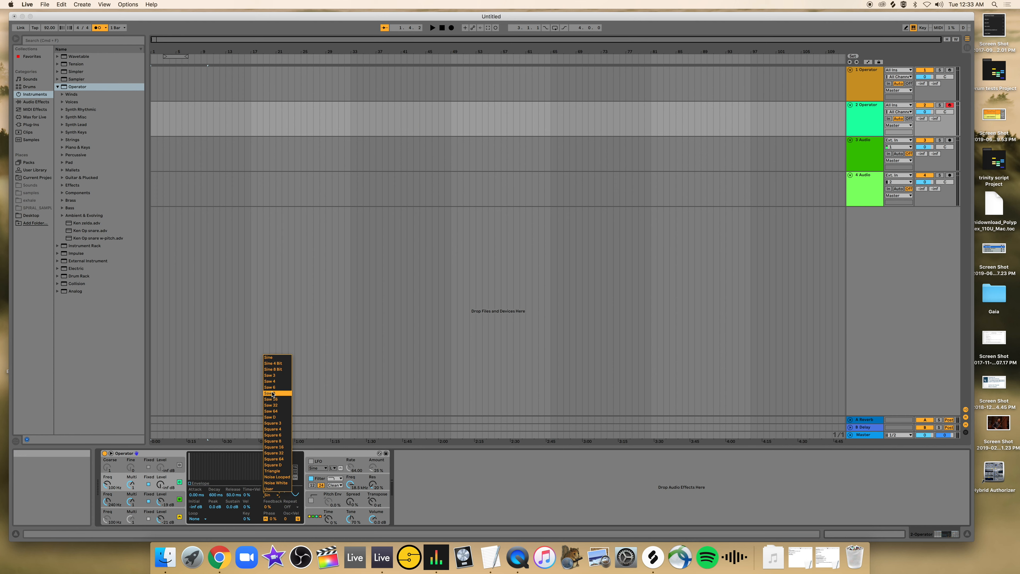
click(272, 471)
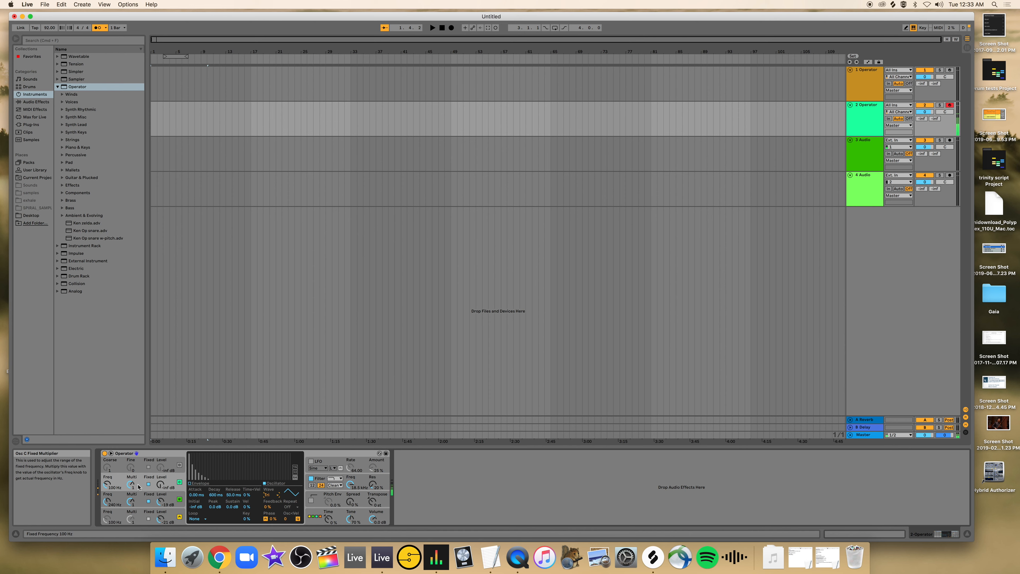
key(a)
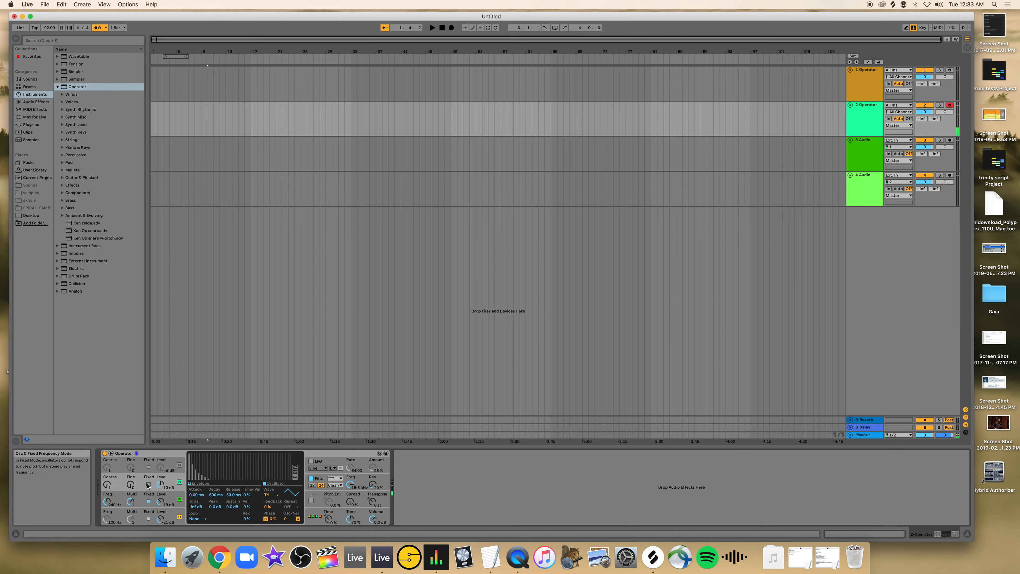
Shape oscillator C's envelope with -inf dB sustain and about 94 ms decay, and fix its frequency at 168 Hz.
click(195, 483)
drag(212, 455, 206, 478)
key(a)
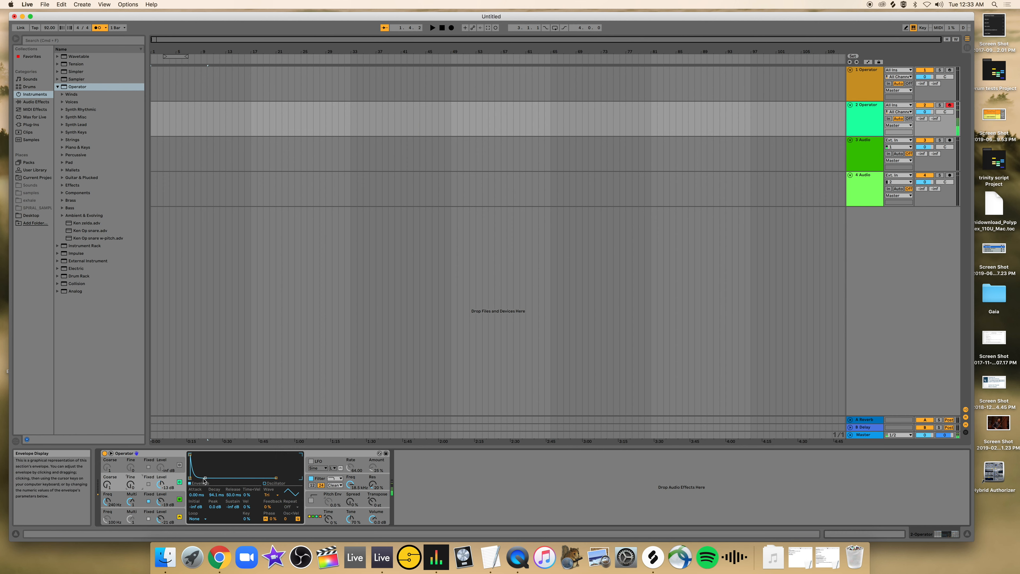
click(148, 484)
Shorten oscillator A's noise envelope decay to about 74 ms, and show oscillator B's envelope for comparison.
click(130, 518)
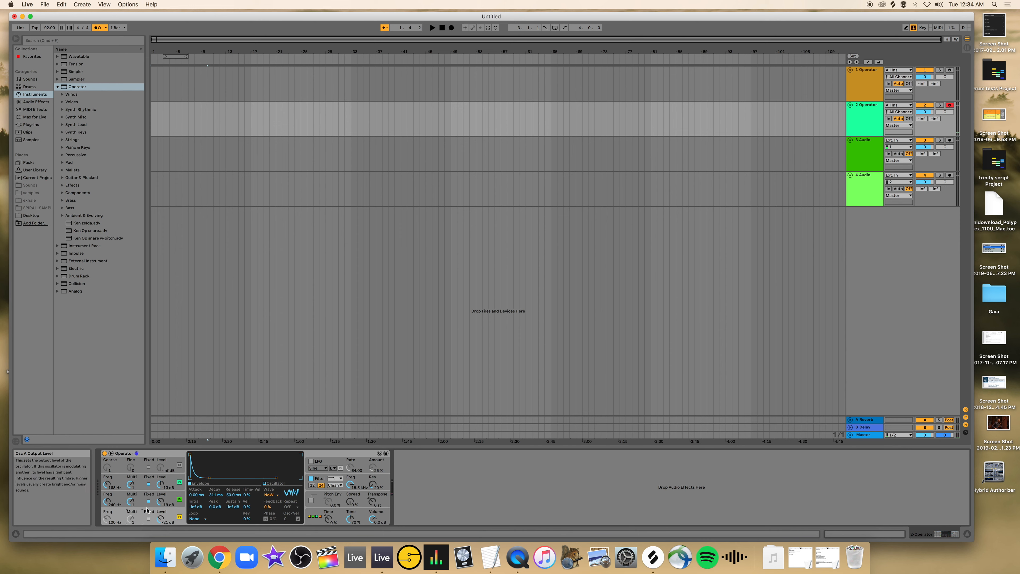
drag(207, 477, 206, 478)
click(118, 500)
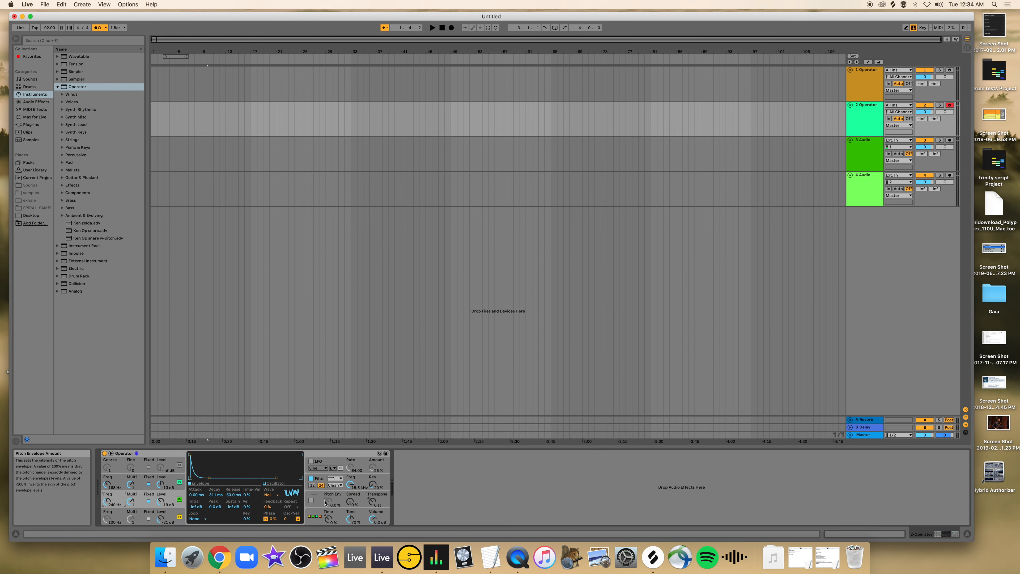
Enable the pitch envelope, shorten its decay to about 10.9 ms, raise its sustain, and set its amount to about 79%.
click(311, 500)
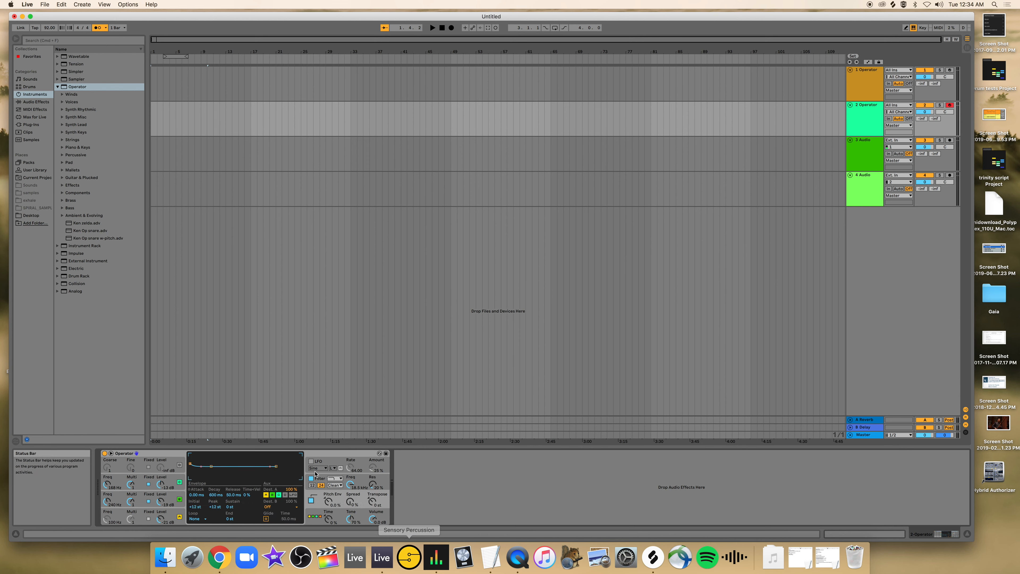
drag(329, 502, 329, 468)
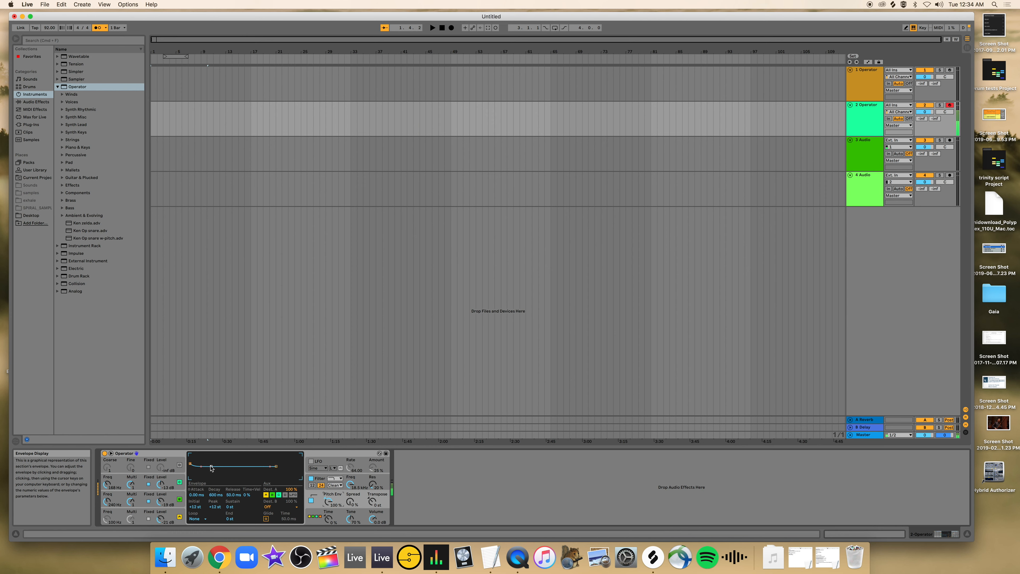
drag(211, 467, 200, 465)
drag(199, 466, 198, 465)
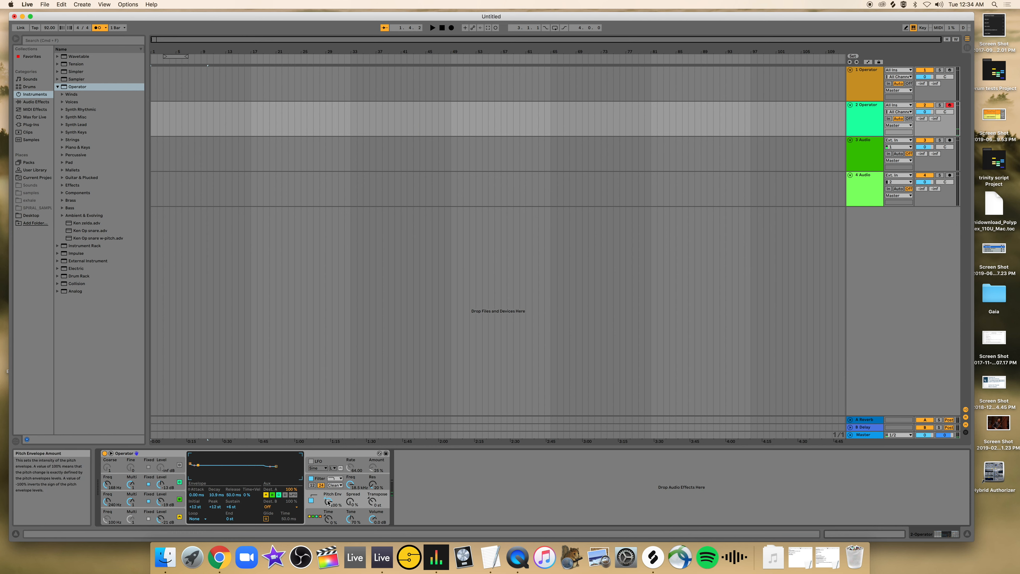
drag(328, 502, 328, 510)
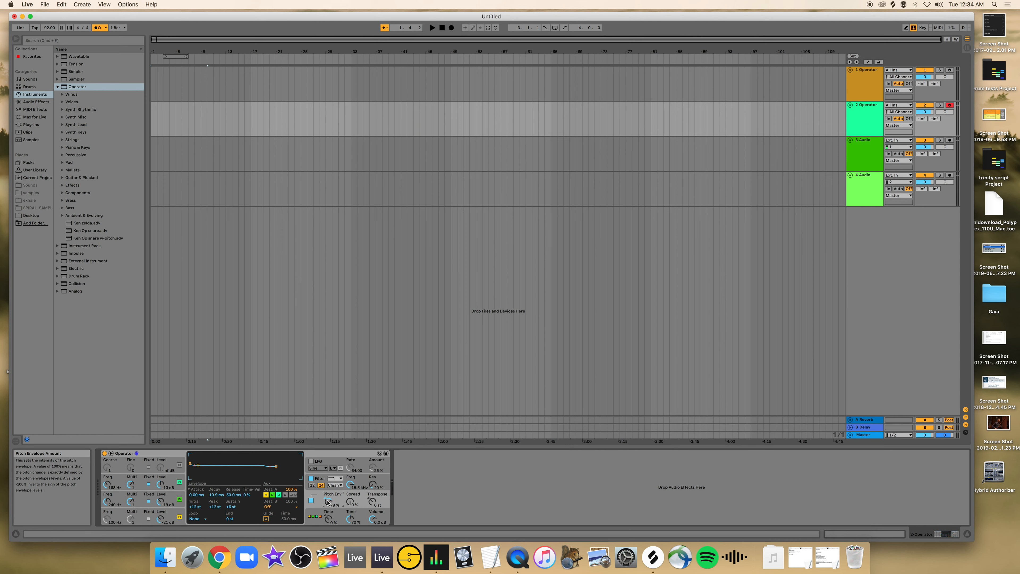
Save this Operator as a user preset named with the owner's first name followed by "op snare 3".
click(386, 453)
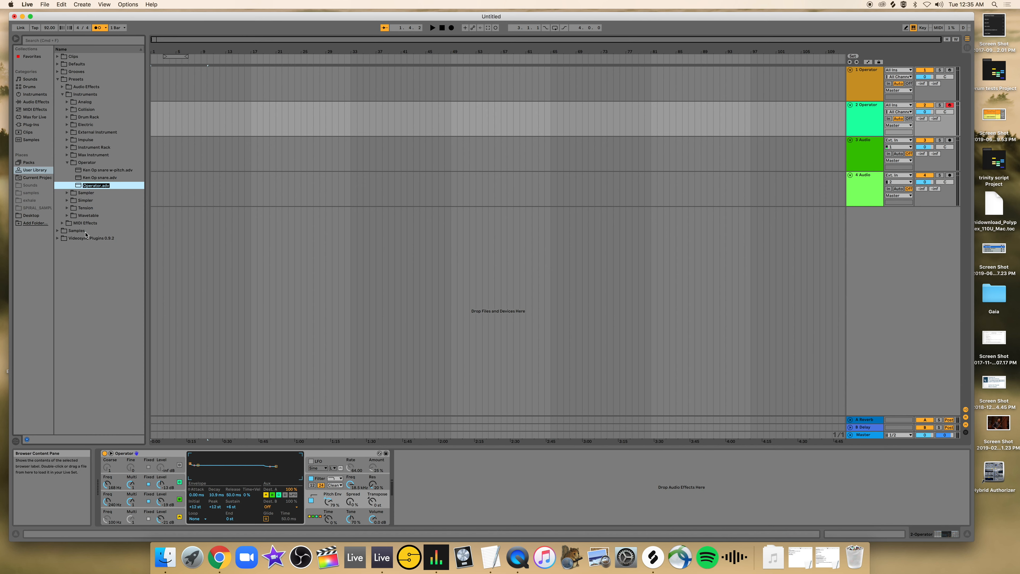
text(ken)
text(op snare 3)
key(Return)
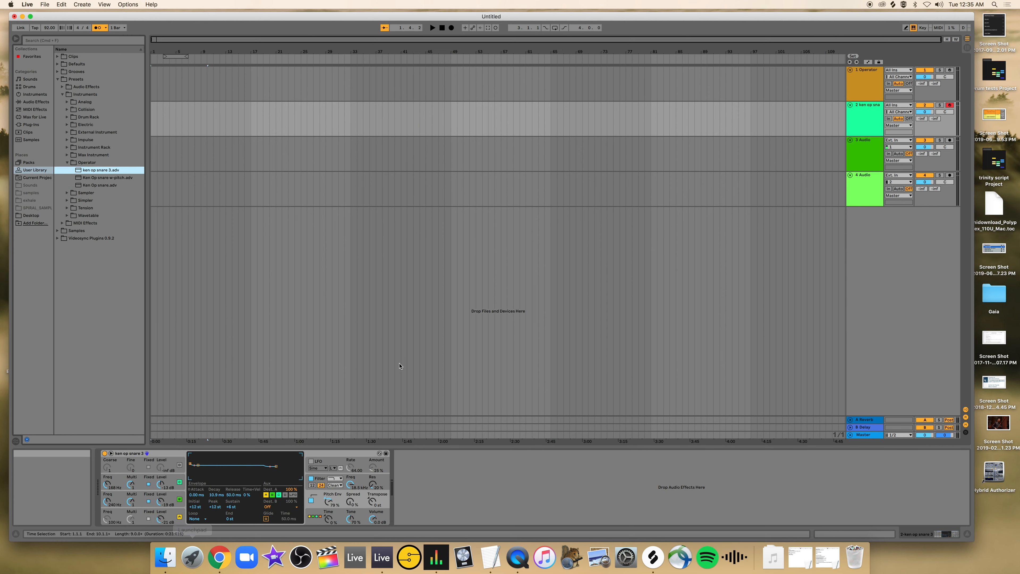
Arm the first track and save its Operator as a preset named with the owner's first name followed by "op kick 3".
click(864, 92)
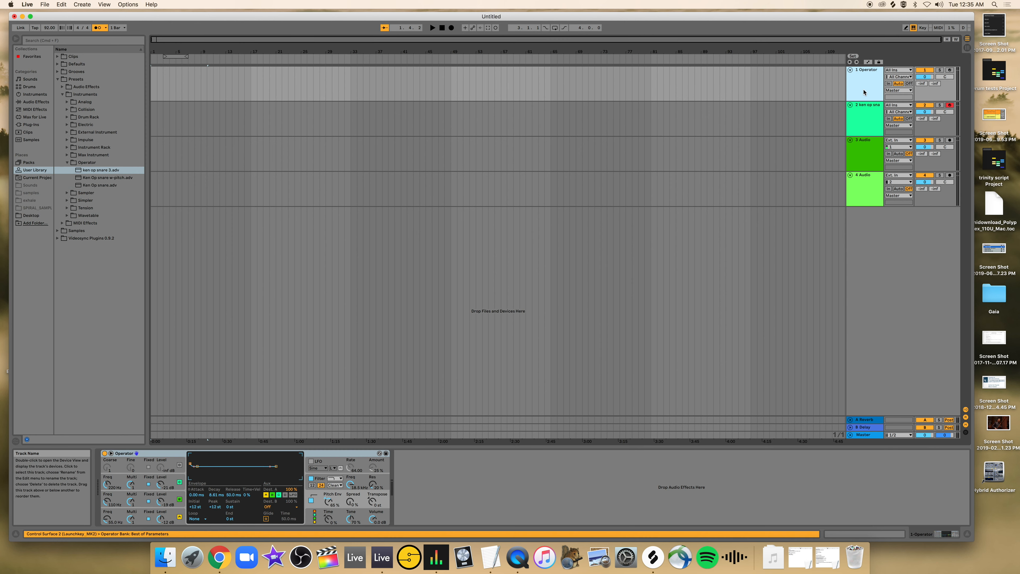
click(332, 453)
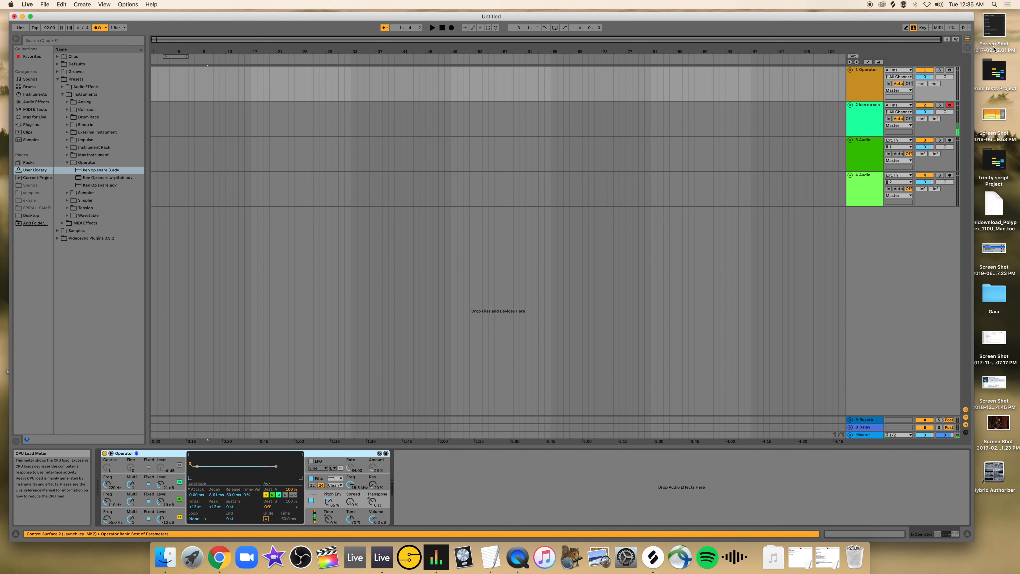
click(950, 70)
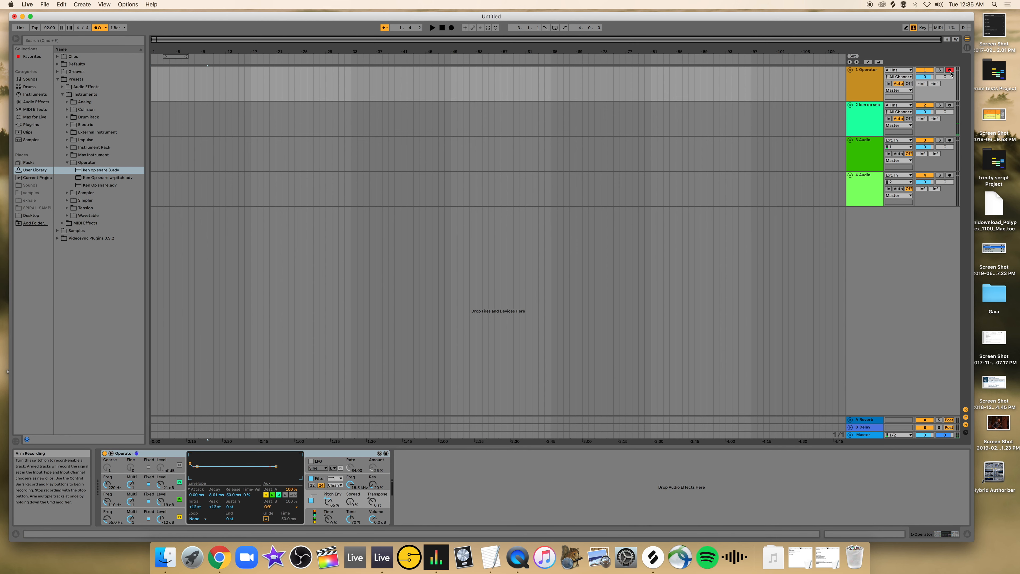
click(386, 454)
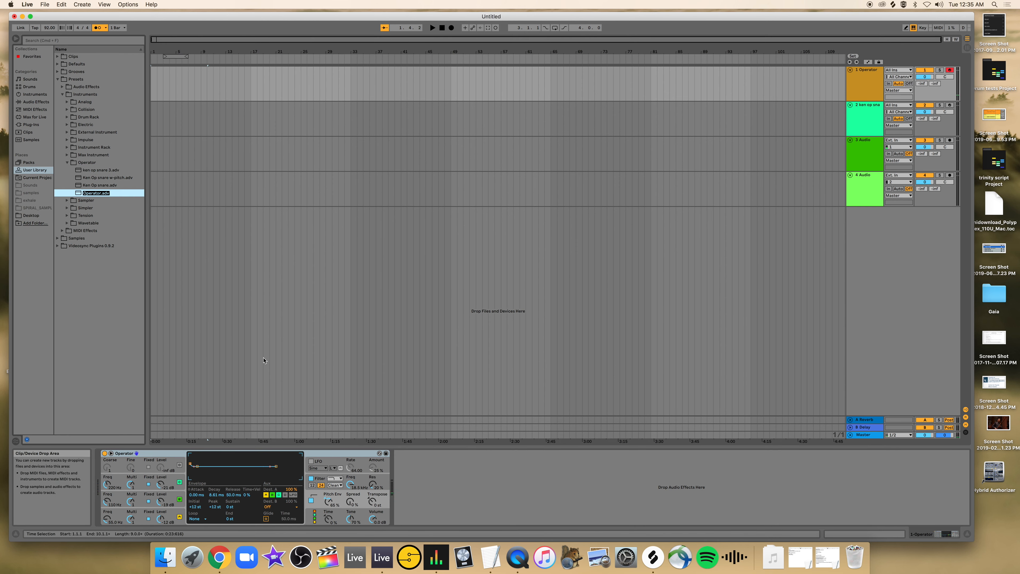
text(ken op kick 3)
key(Return)
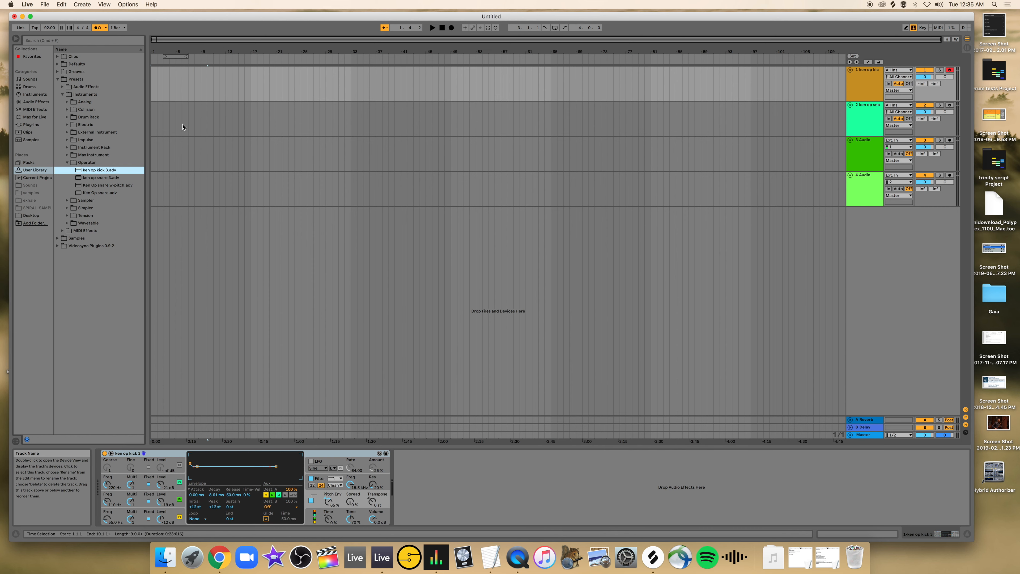
Add an empty Instrument Rack on a new track below the audio tracks and unfold that track.
click(34, 94)
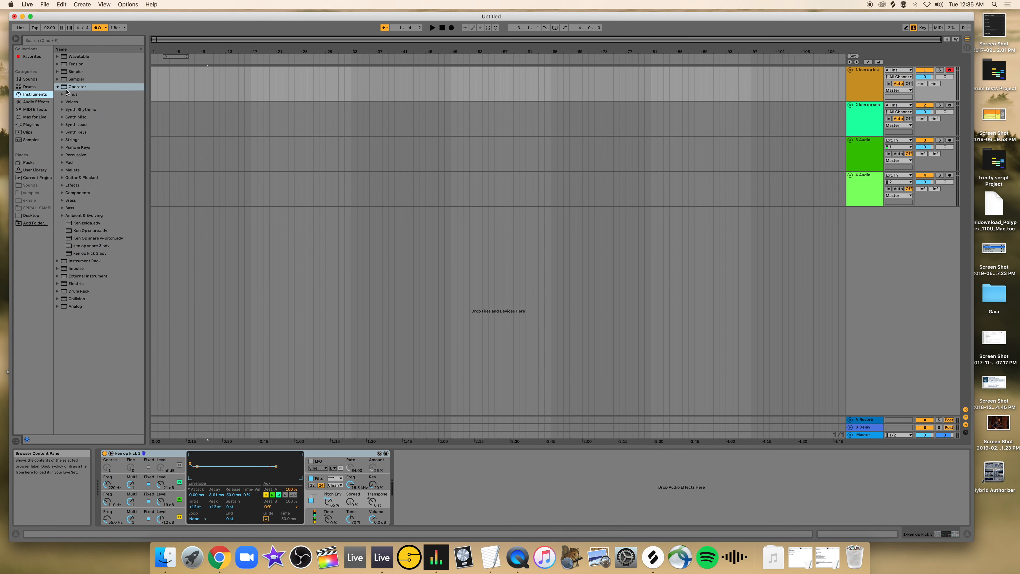
click(58, 88)
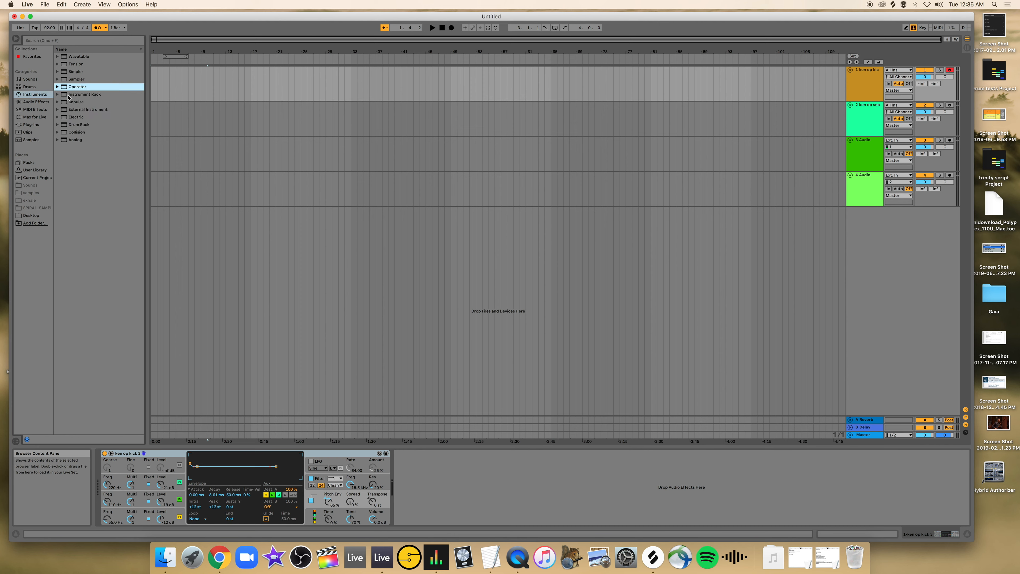
drag(67, 95, 209, 254)
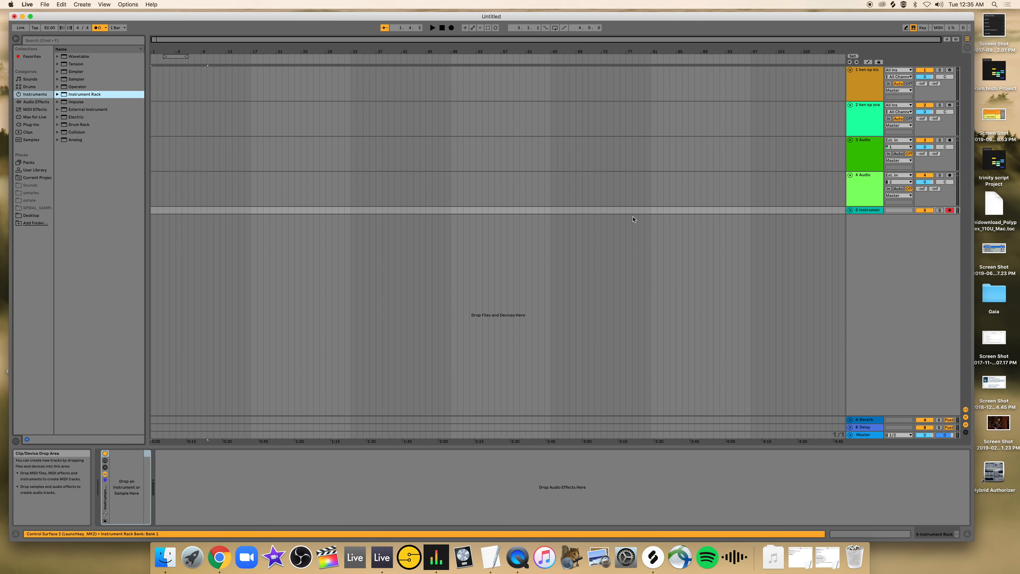
click(851, 210)
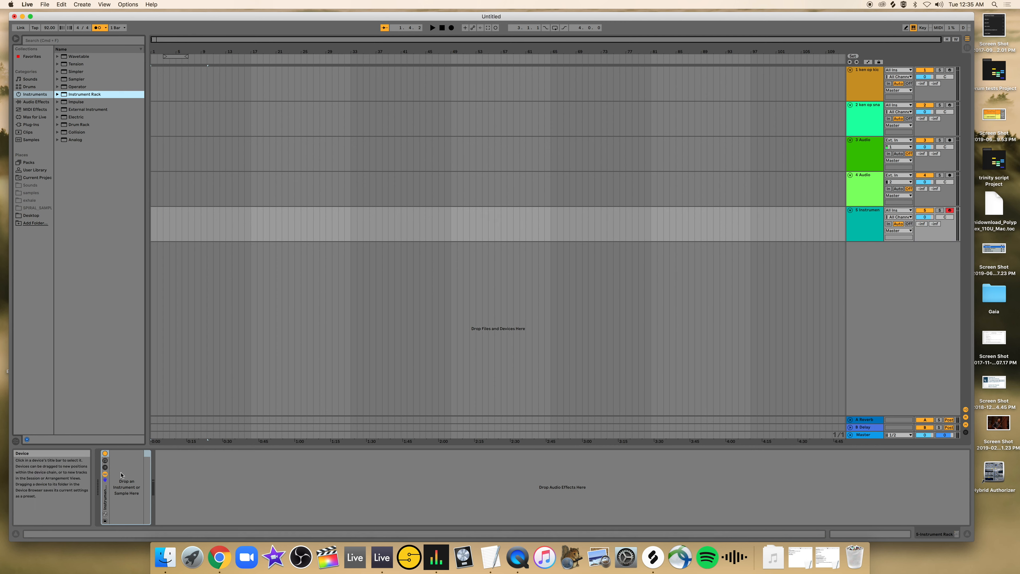
Try loading the saved op kick 3 and op snare 3 presets as two chains in the Instrument Rack.
click(56, 87)
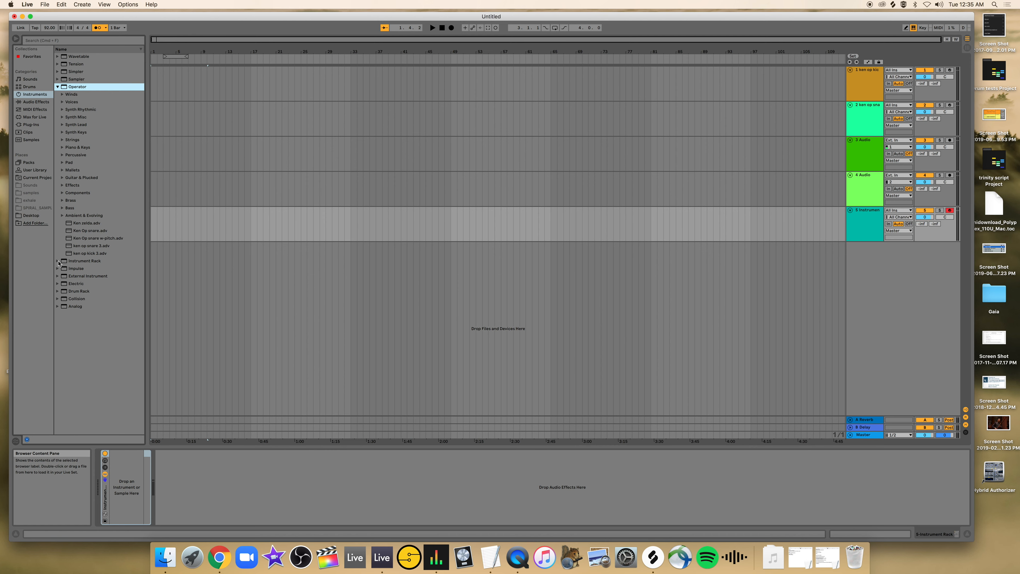
click(28, 173)
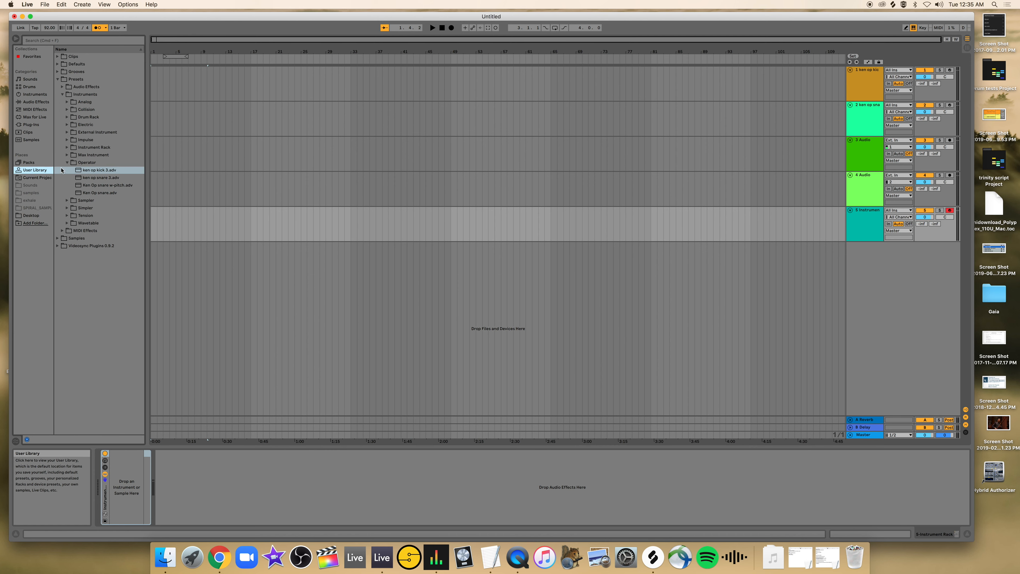
double_click(98, 171)
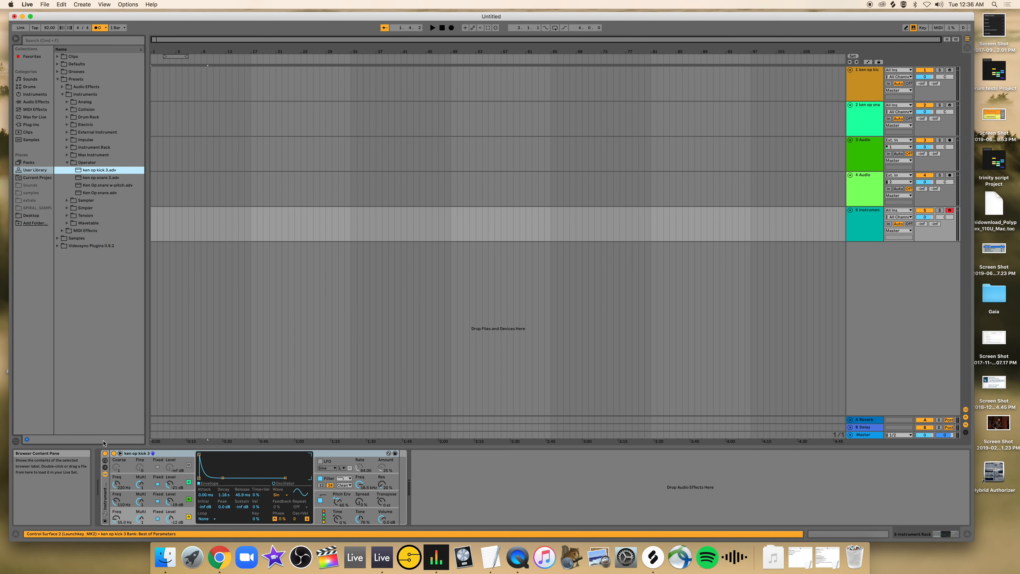
click(105, 467)
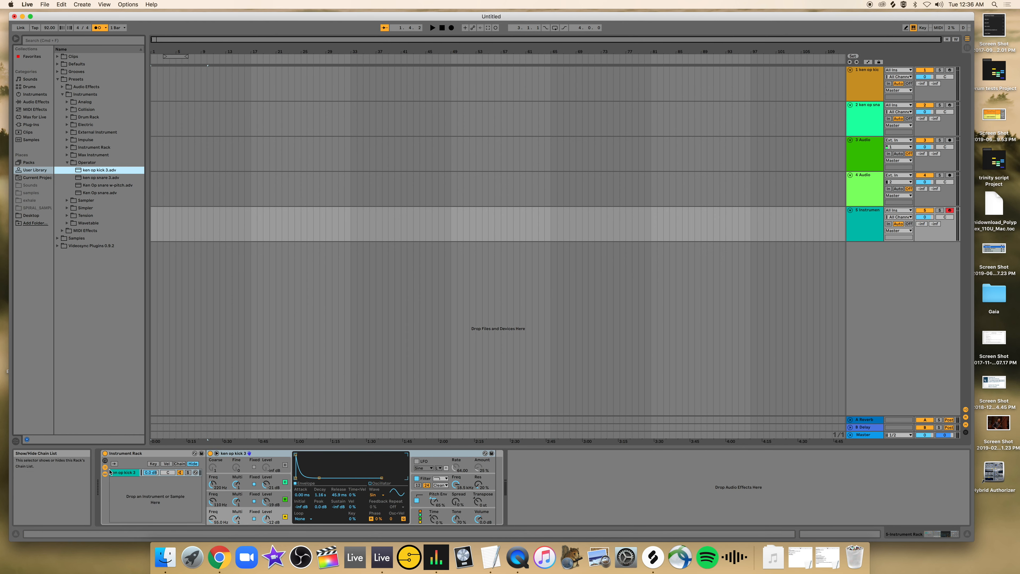
click(106, 473)
click(106, 474)
drag(101, 179, 143, 487)
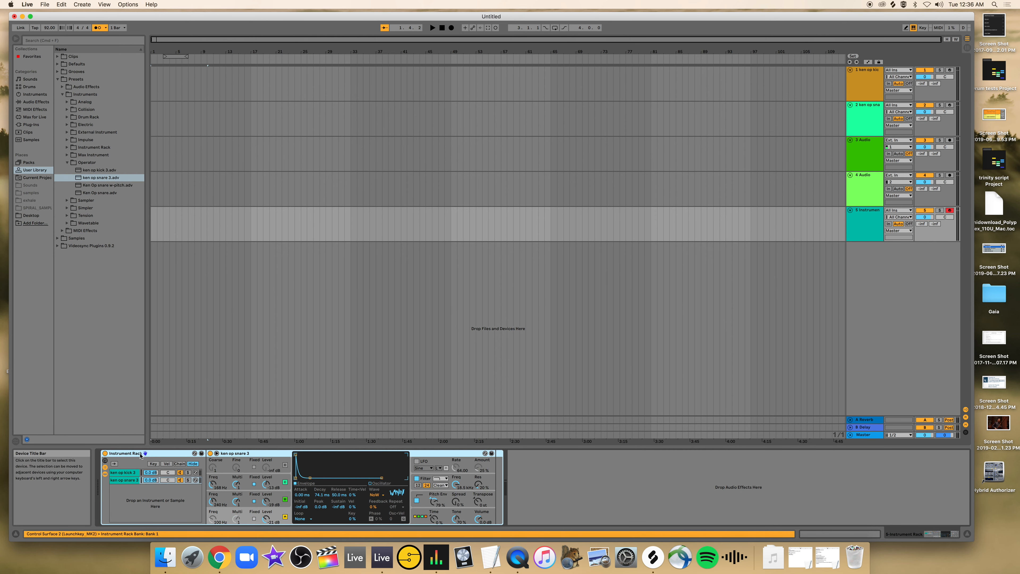
Replace the Instrument Rack with a Drum Rack and load the op snare 3 preset onto its D1 pad.
key(Delete)
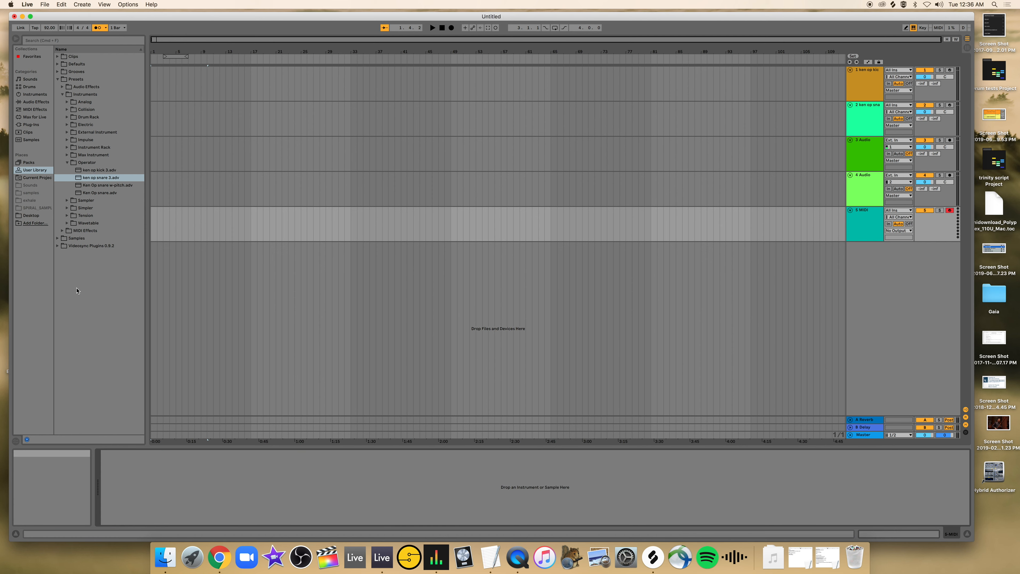
click(33, 96)
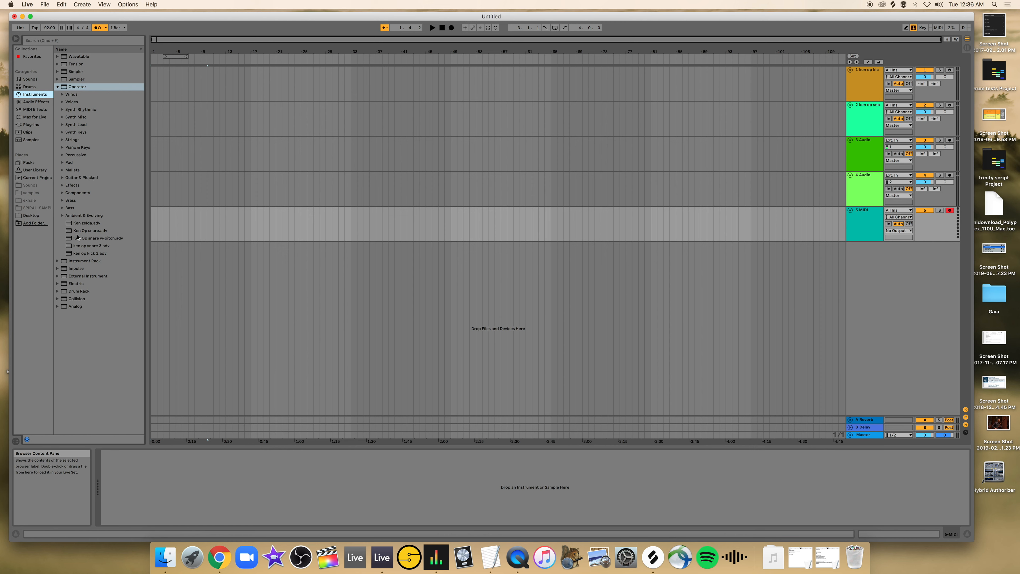
drag(76, 293, 157, 484)
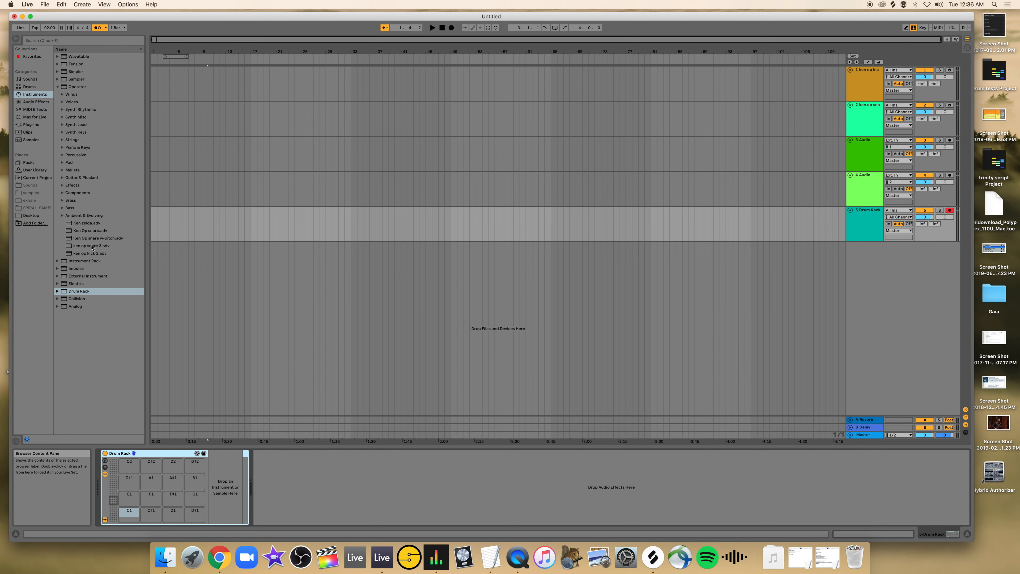
drag(92, 247, 174, 516)
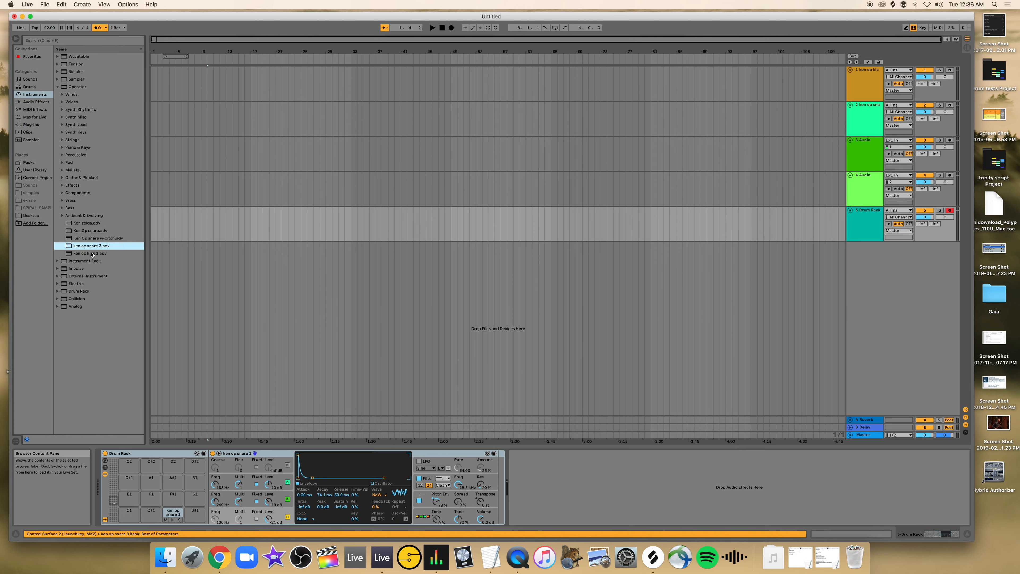
Load the saved op kick 3 preset onto the Drum Rack's C1 pad and select that pad.
drag(92, 253, 153, 499)
drag(131, 513, 132, 514)
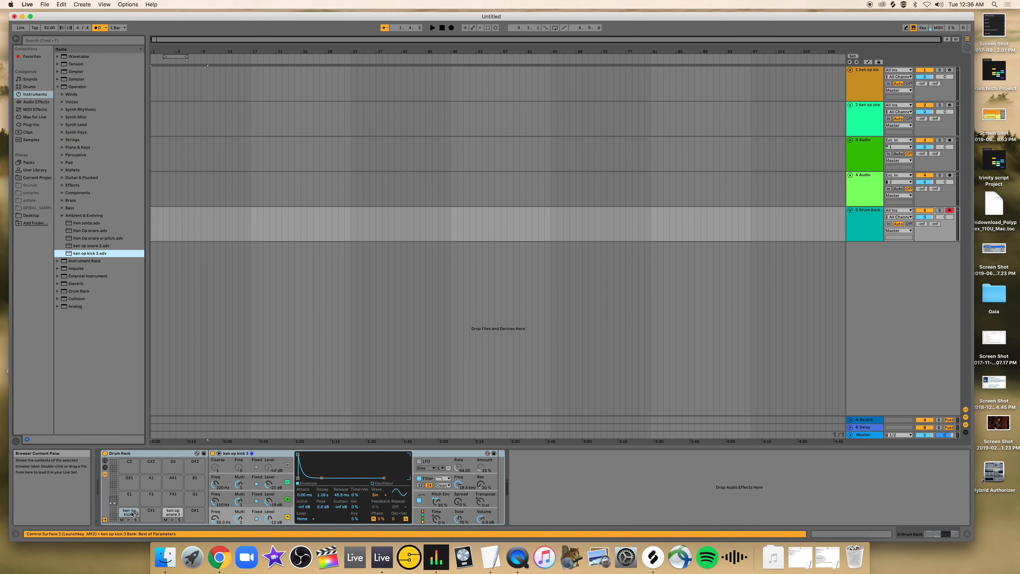
click(132, 514)
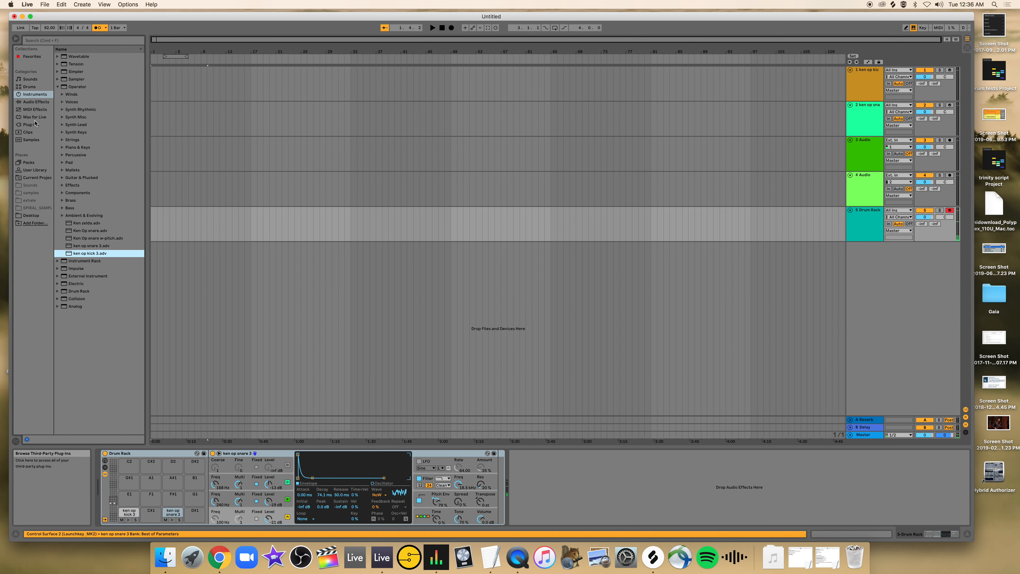
Search the samples for "hihat" and load A-HiHat 2 Closed B.aif onto the Drum Rack's F#1 pad.
click(38, 140)
click(77, 40)
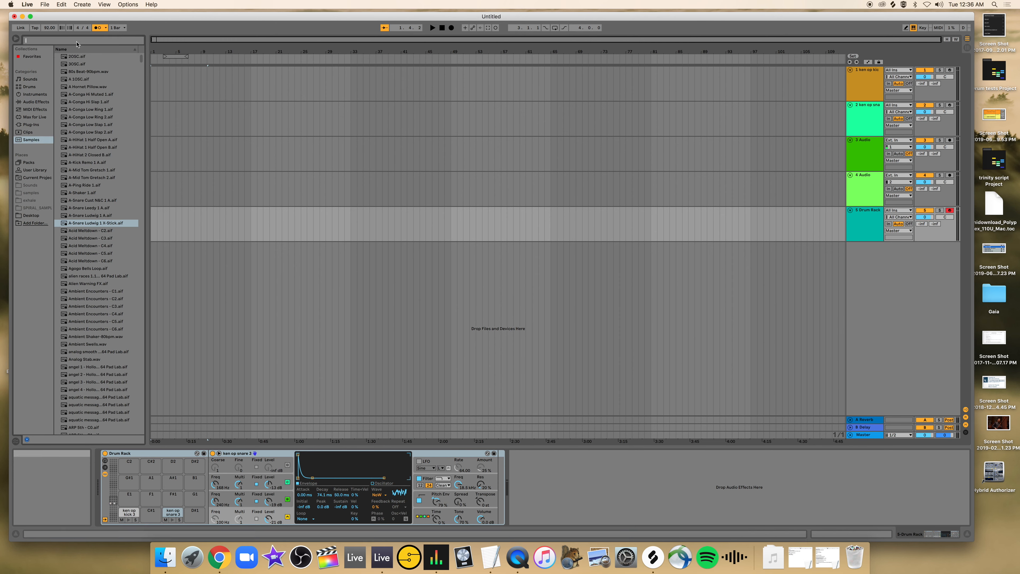
text(hihat)
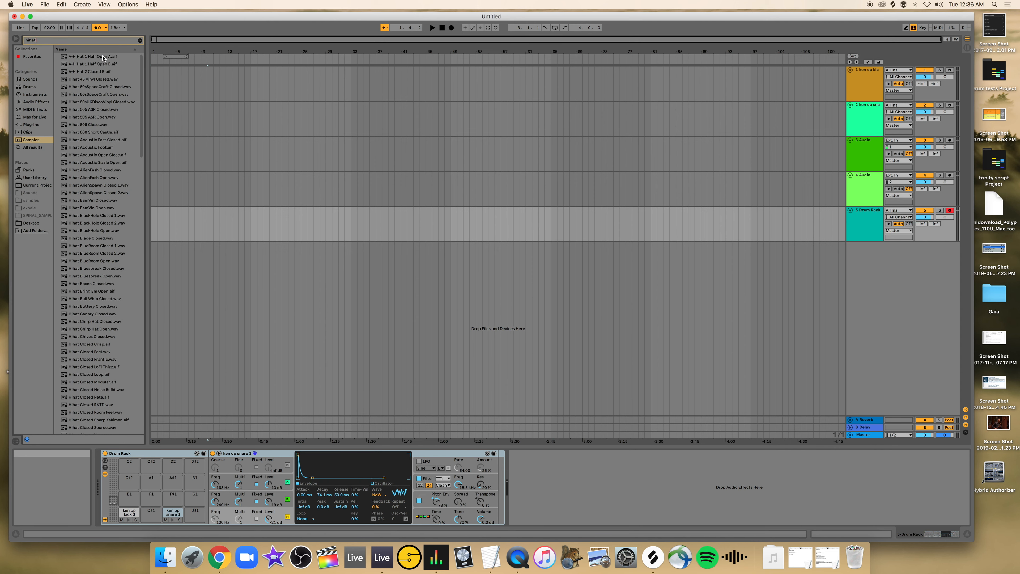
click(92, 73)
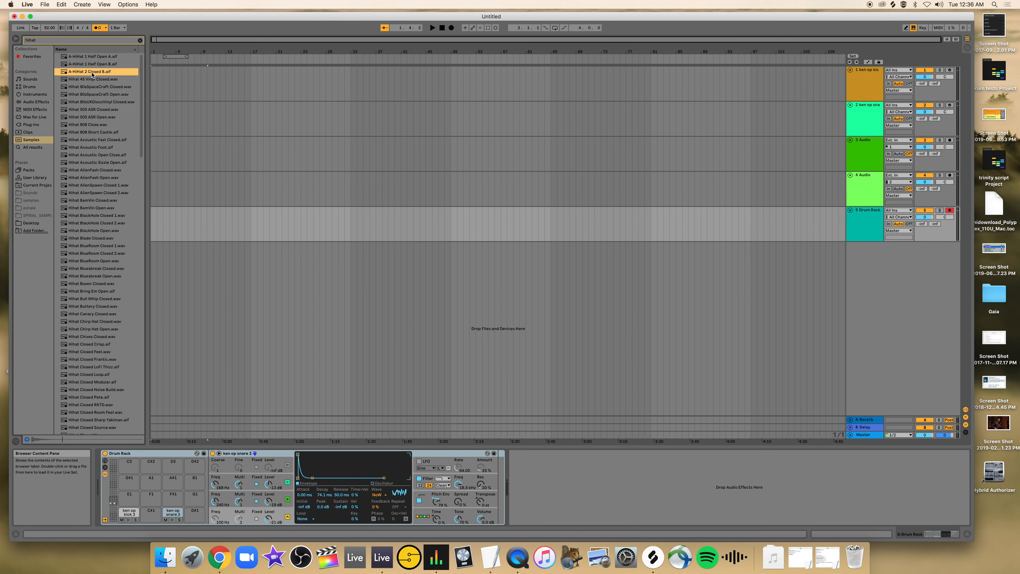
drag(160, 307, 173, 497)
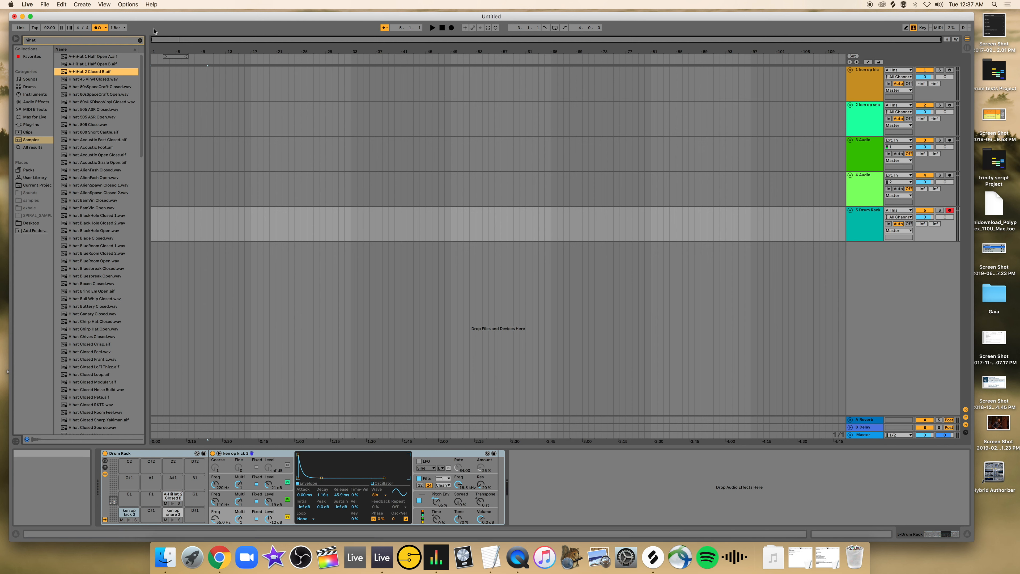
Record a drum pattern about four bars long from the start of the Drum Rack track in the arrangement.
click(452, 29)
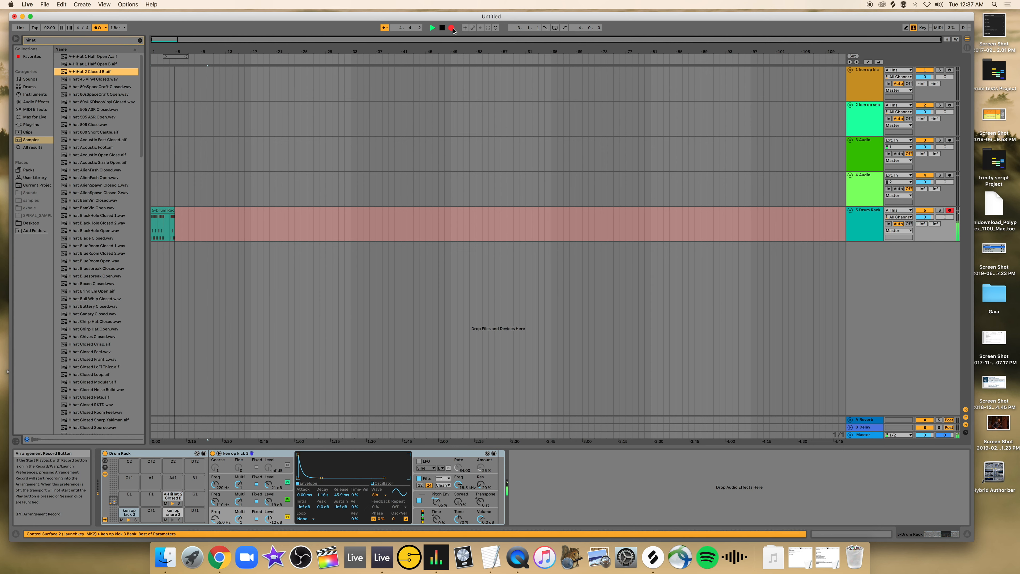
click(453, 30)
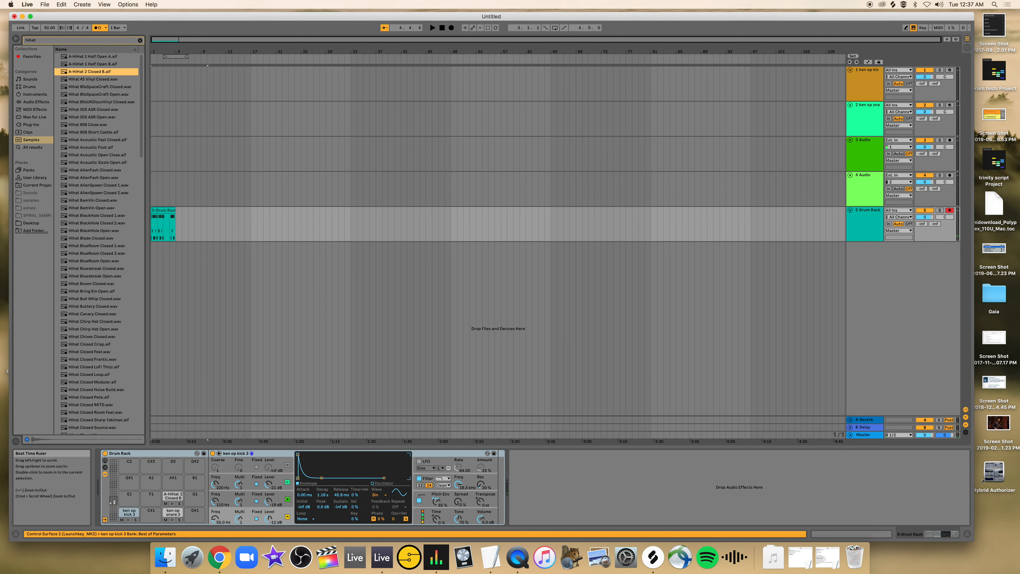
drag(196, 51, 281, 49)
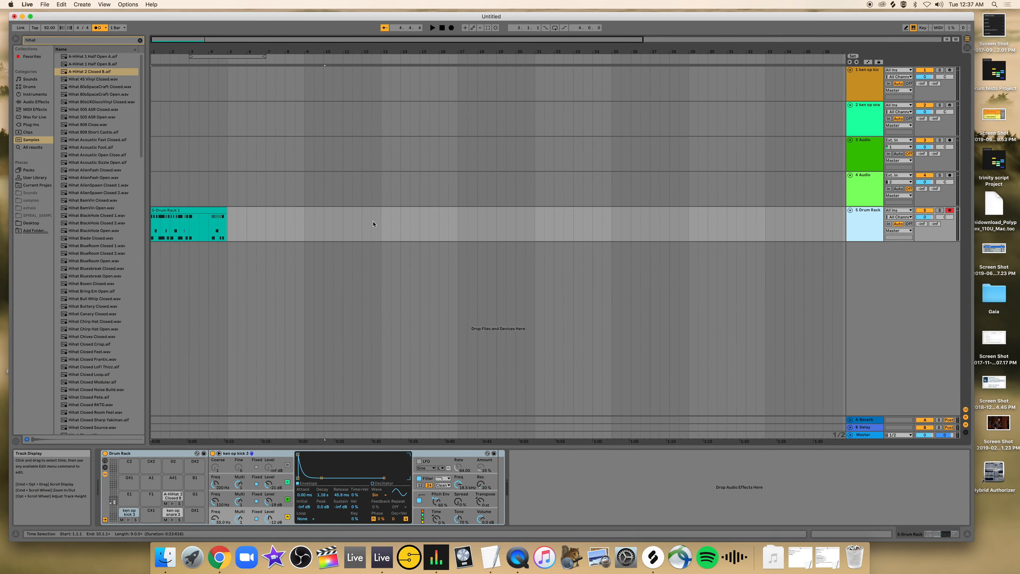